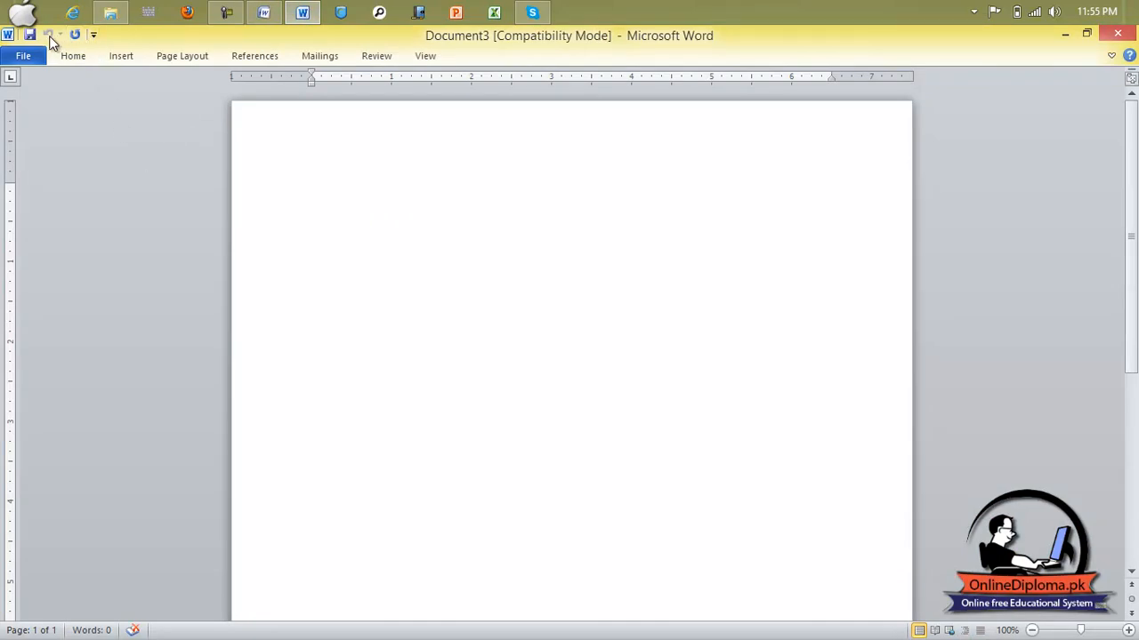
Restore the minimized ribbon to full display and view the commands available for the Quick Access Toolbar.
right_click(163, 61)
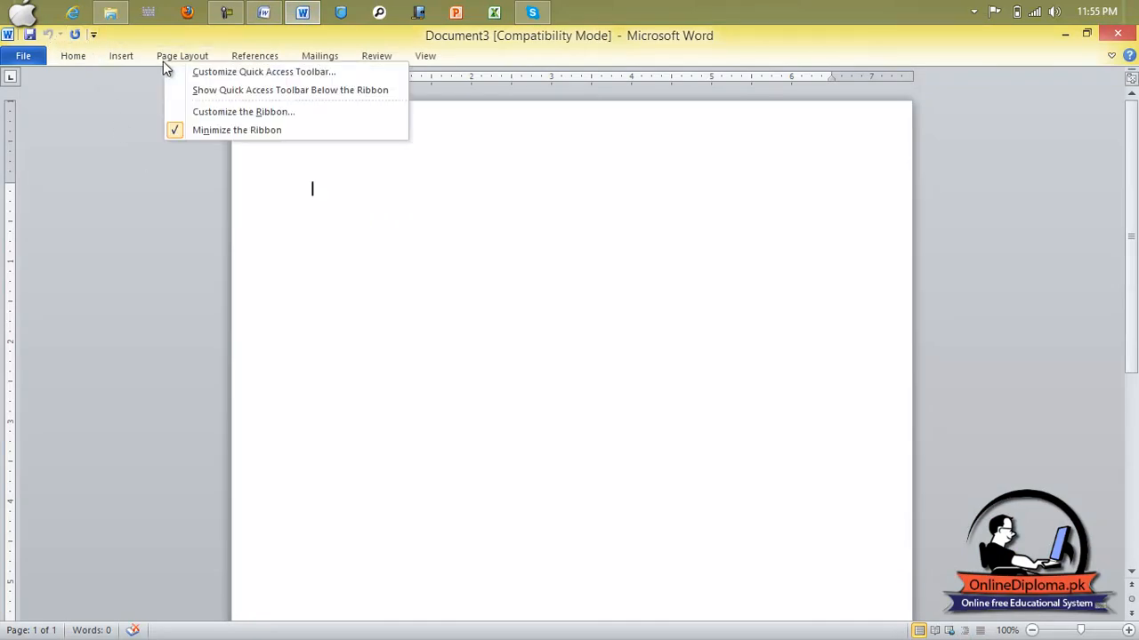
left_click(191, 129)
left_click(94, 35)
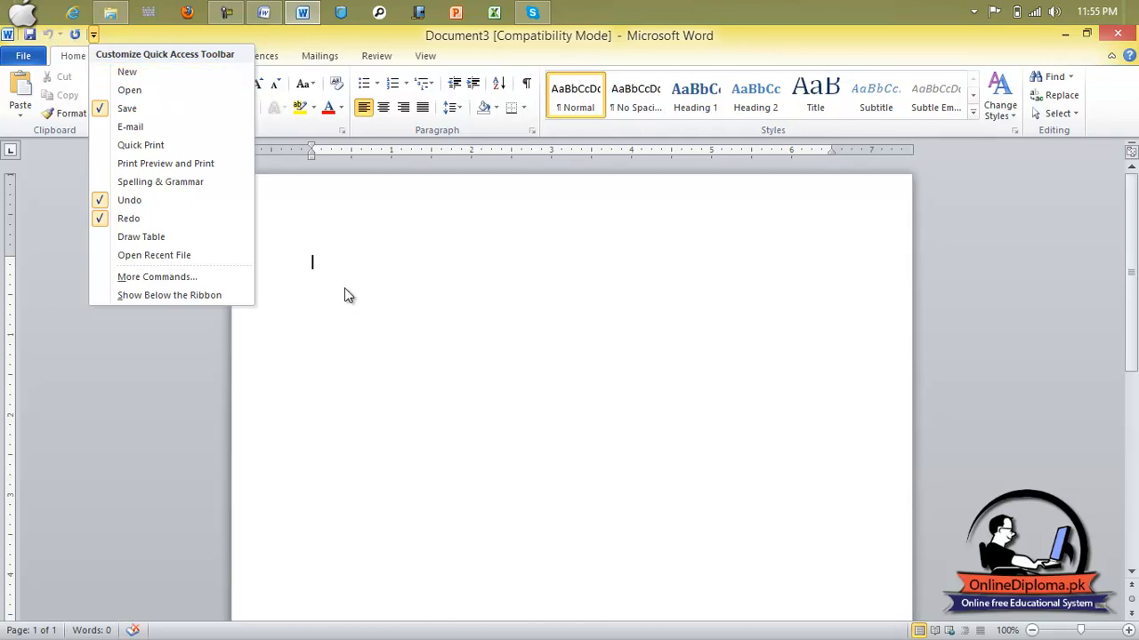
left_click(323, 271)
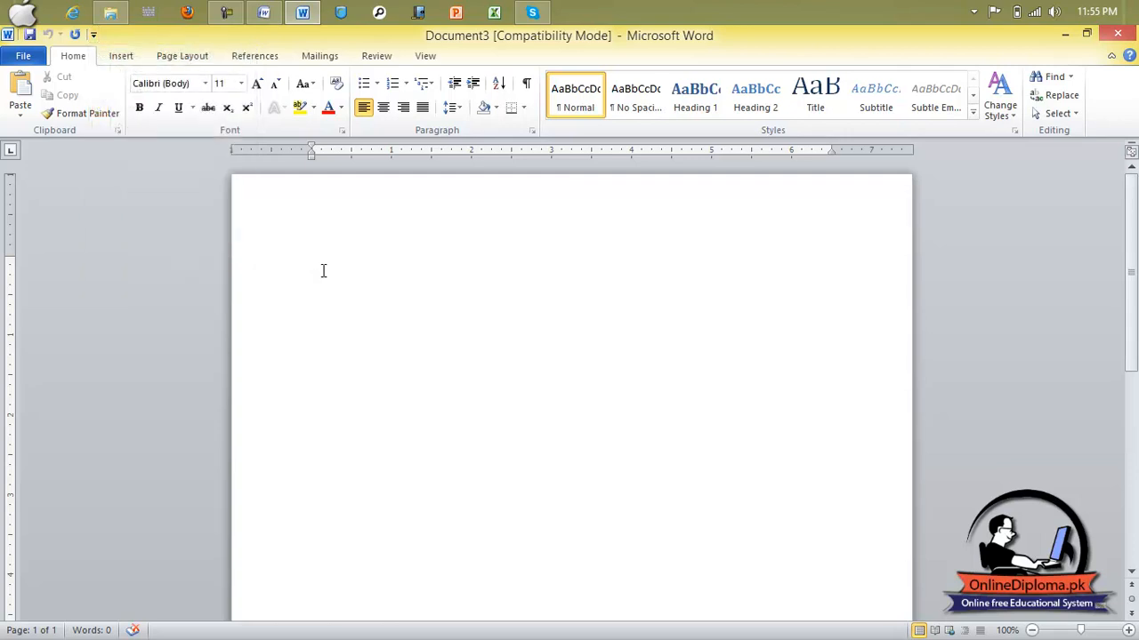
Write "Ms office is the application software" on the blank page, fixing the misspelled last word with its spelling suggestion.
type("Ms office is the application sosftwaer")
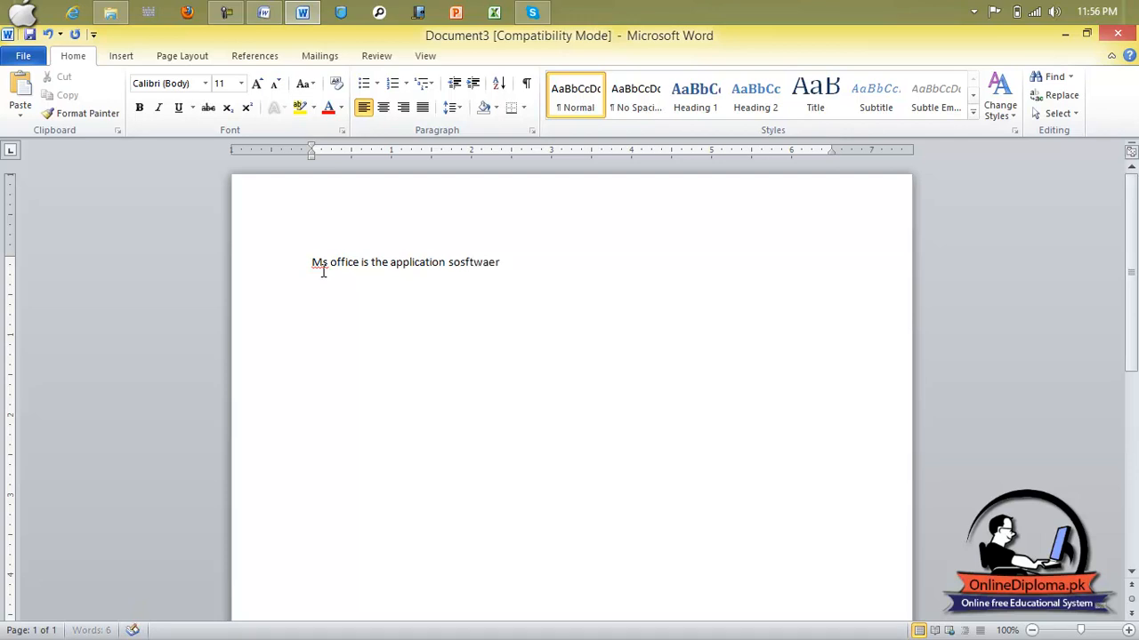
right_click(500, 269)
left_click(516, 279)
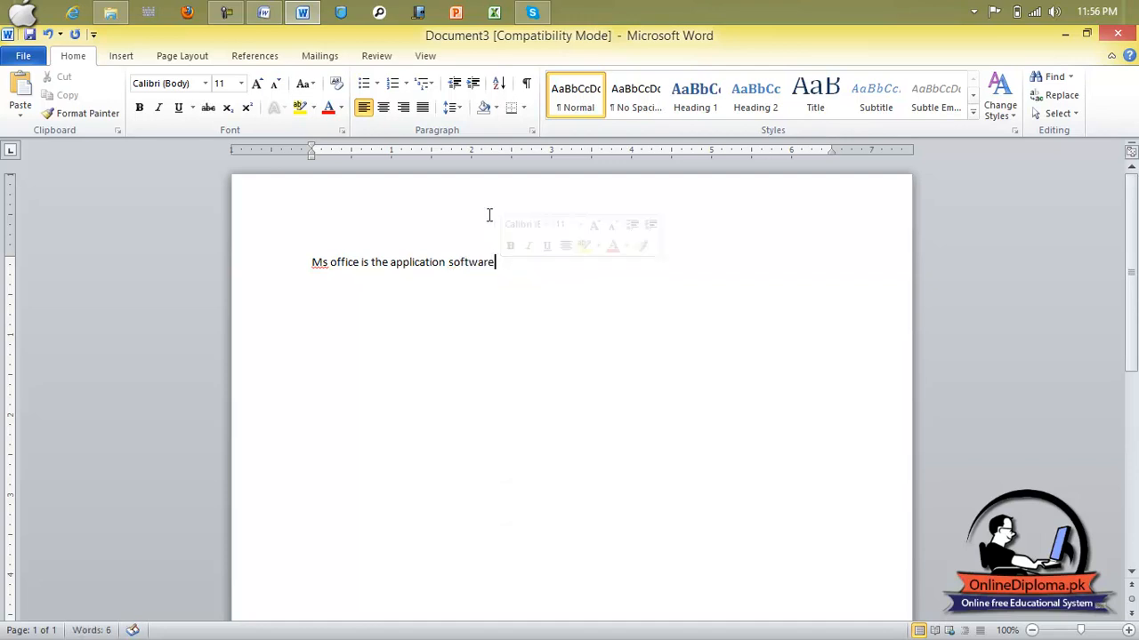
left_click(283, 265)
left_click(352, 367)
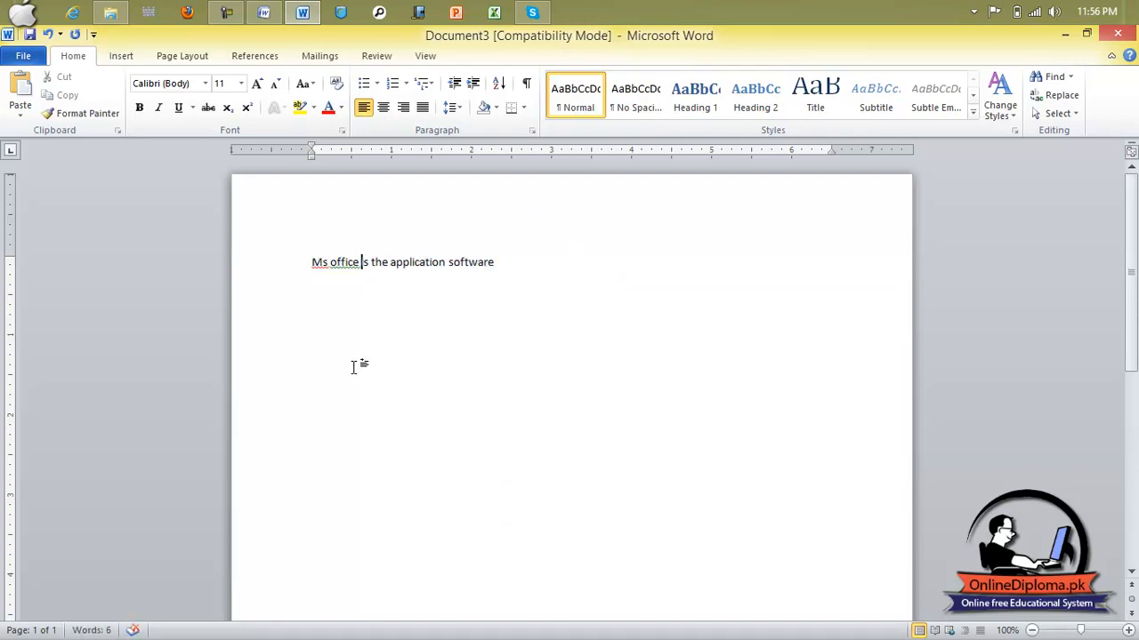
Undo the spelling correction and all the typing back to an empty page.
left_click(49, 34)
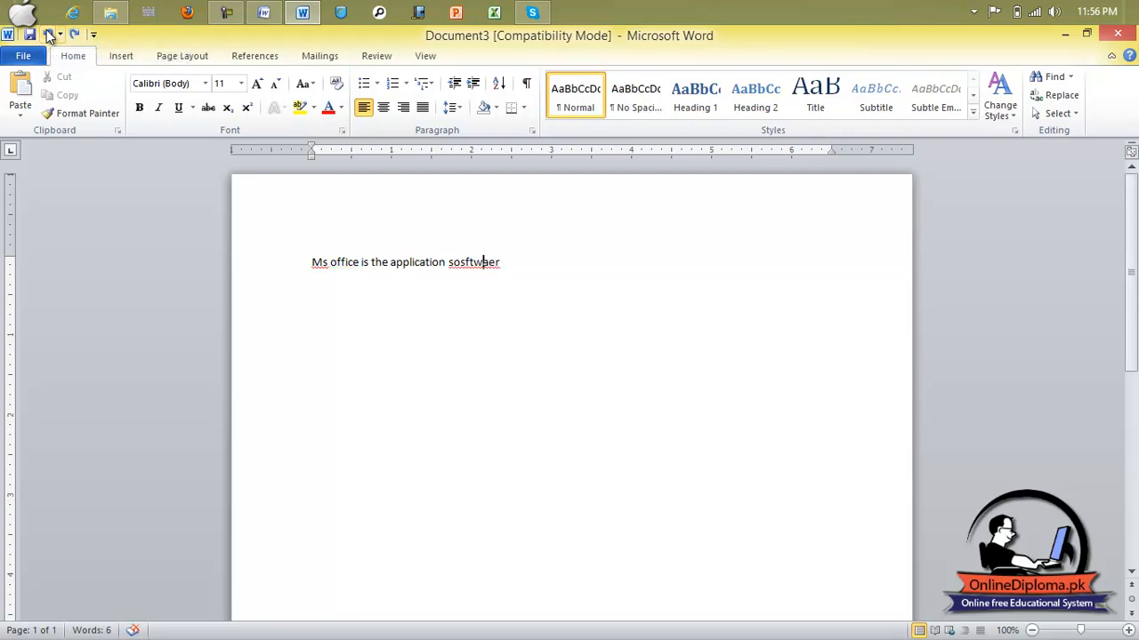
left_click(49, 34)
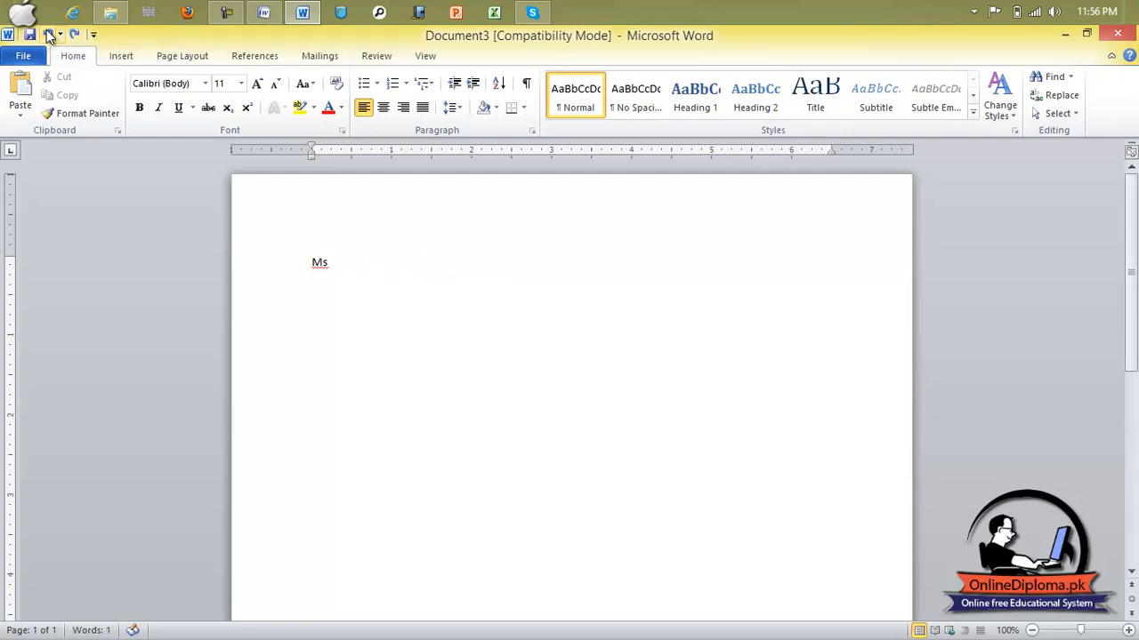
left_click(49, 34)
left_click(49, 35)
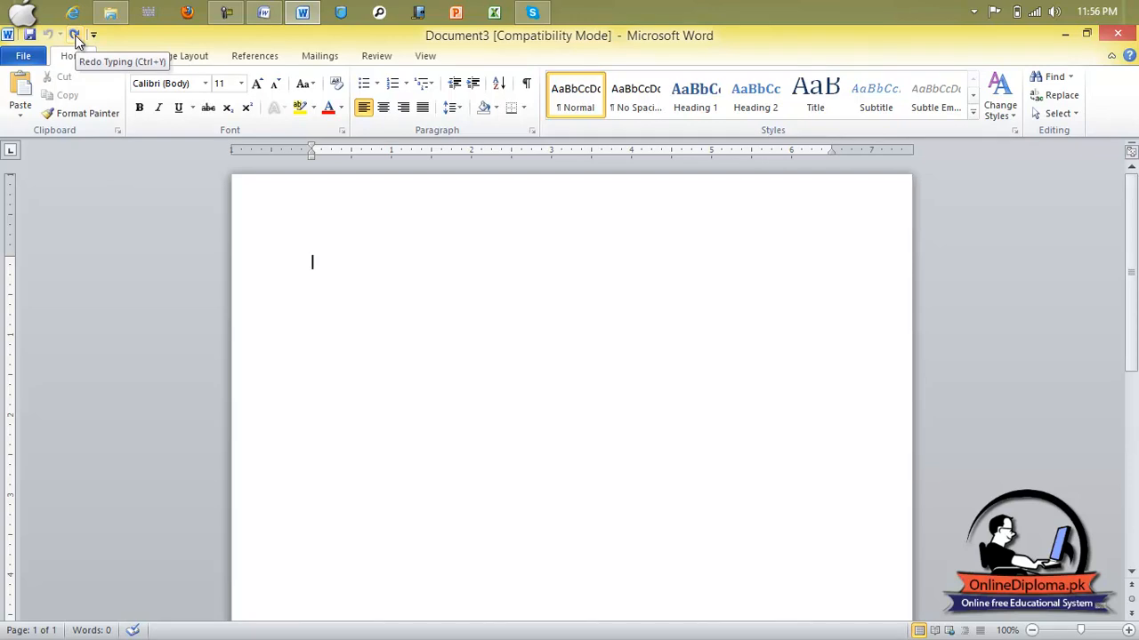
Redo all the undone typing and the spelling correction, and select the whole sentence.
left_click(76, 37)
left_click(76, 37)
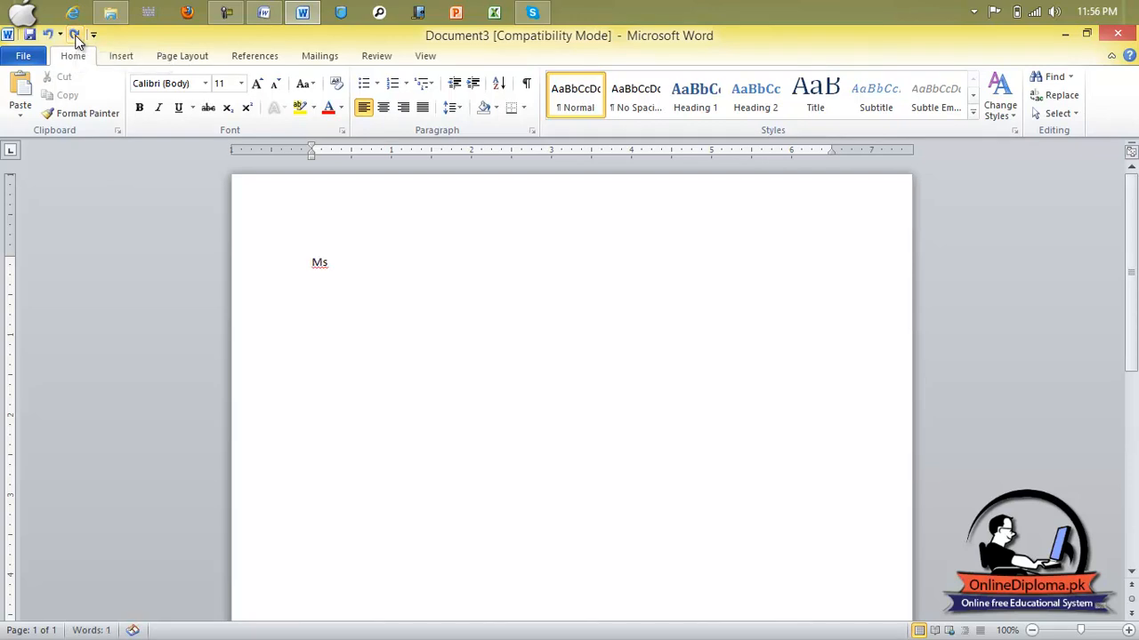
left_click(76, 37)
left_click(75, 37)
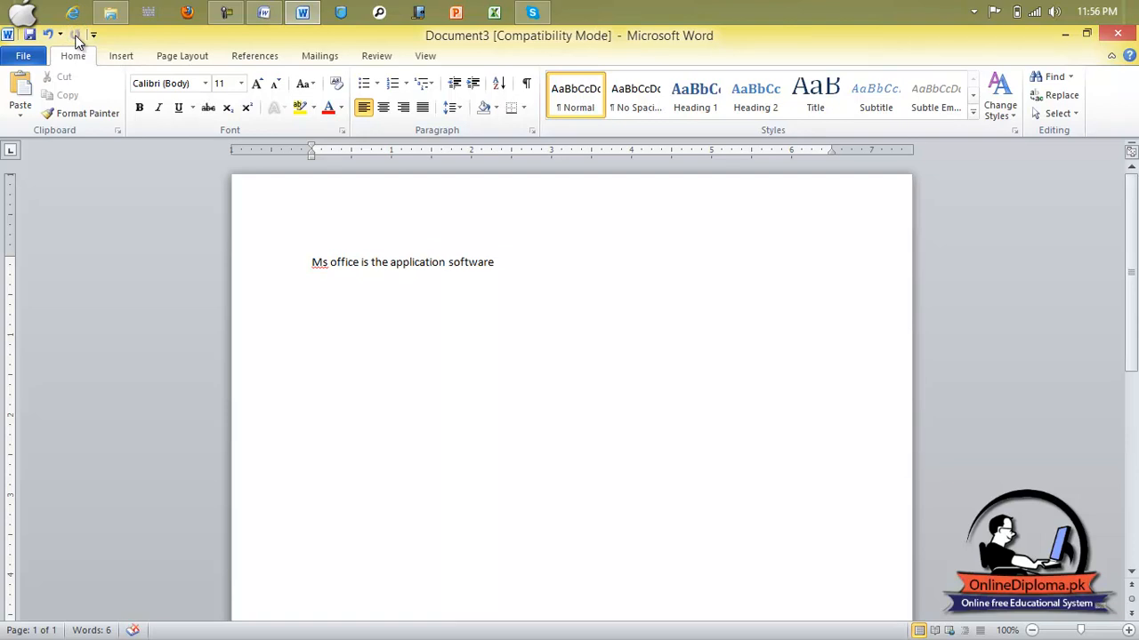
left_click_drag(521, 259, 308, 233)
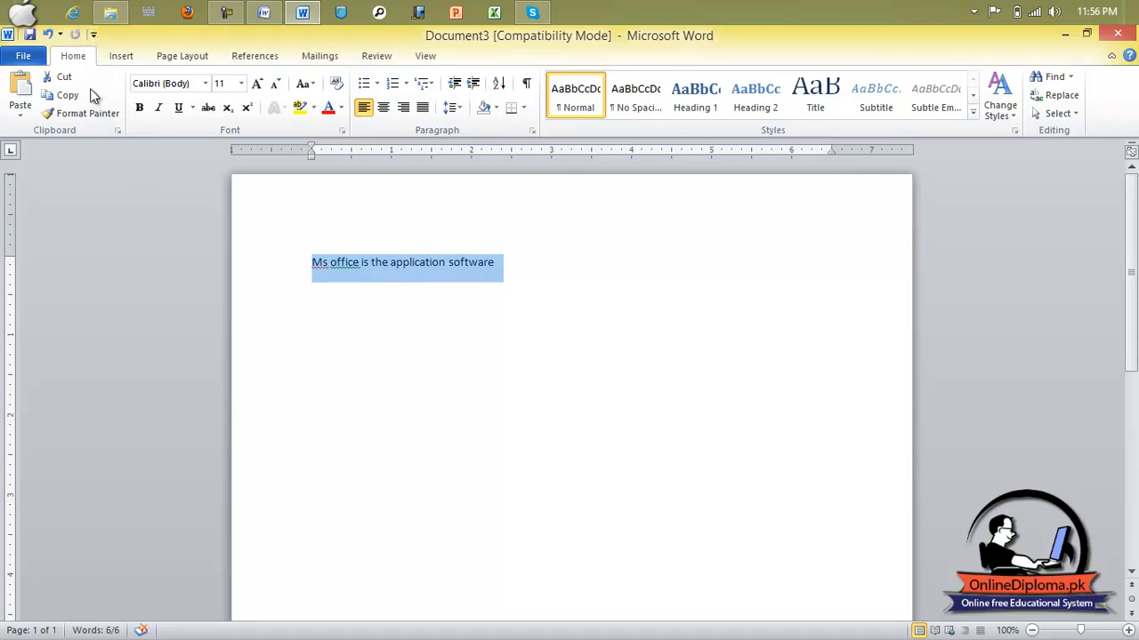
Add the New and Open commands to the Quick Access Toolbar.
left_click(93, 33)
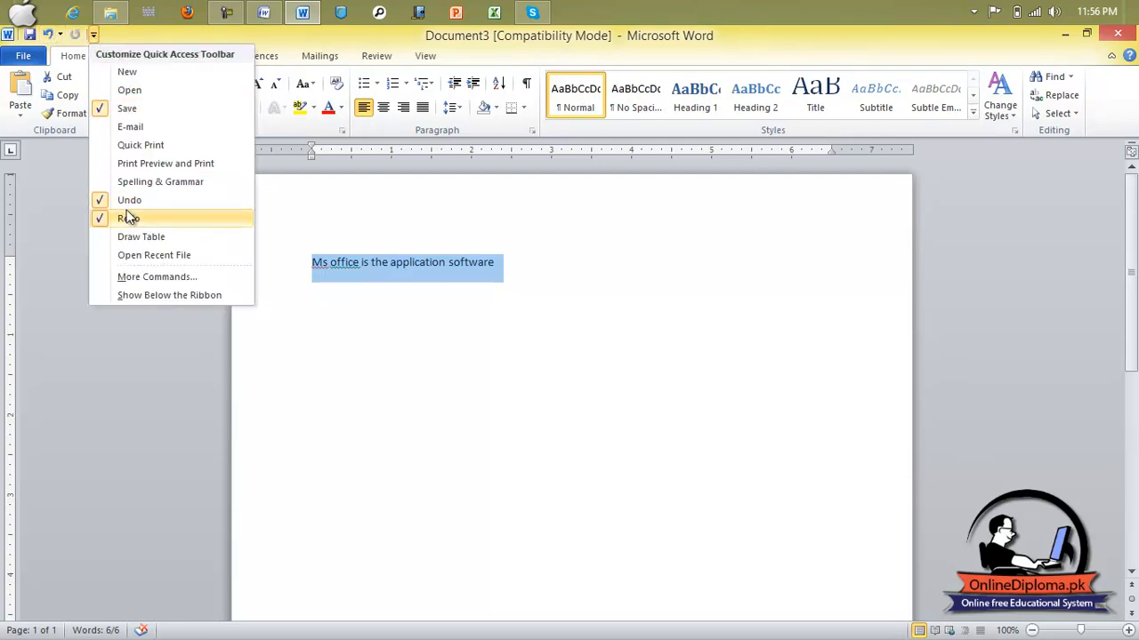
left_click(142, 77)
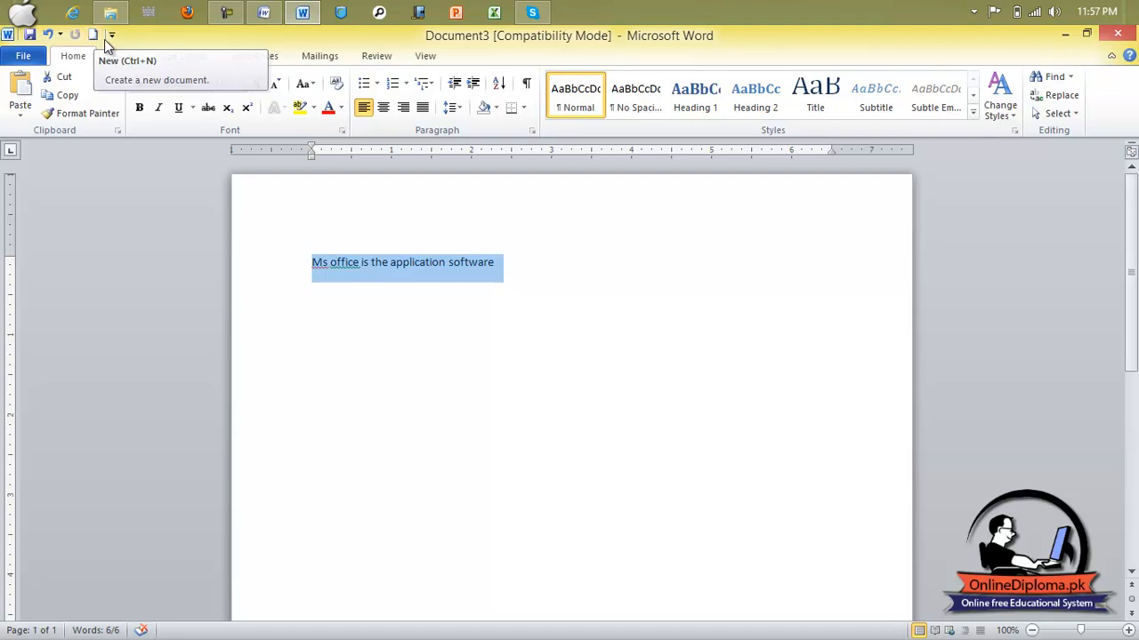
left_click(110, 36)
left_click(119, 91)
Add Copy and Format Painter from the Popular Commands to the Quick Access Toolbar for all documents.
left_click(129, 37)
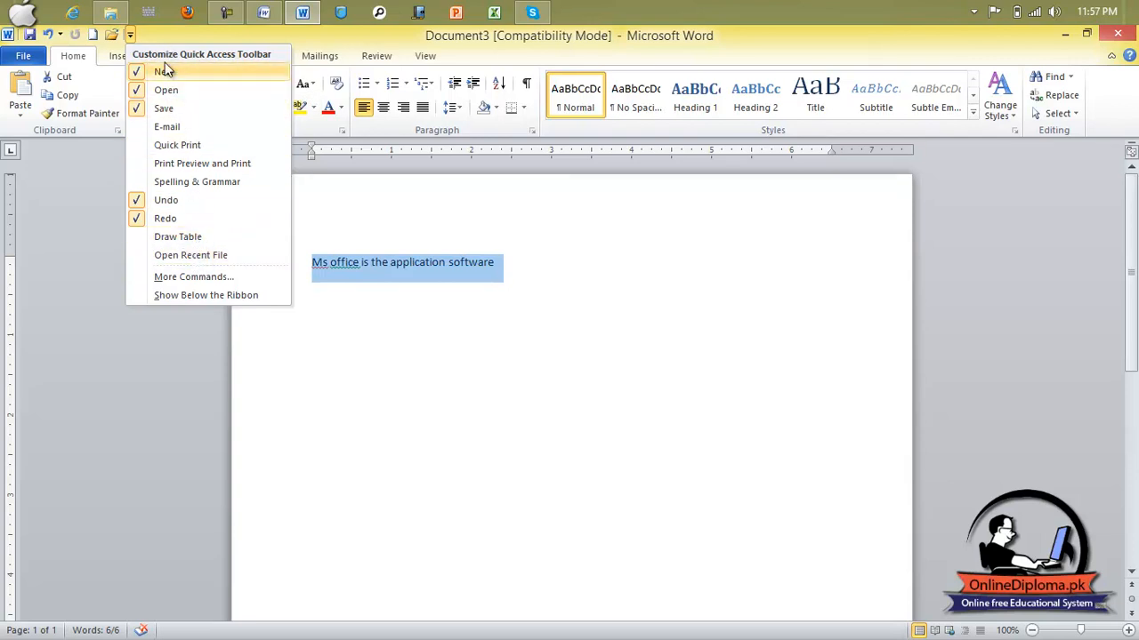
left_click(203, 281)
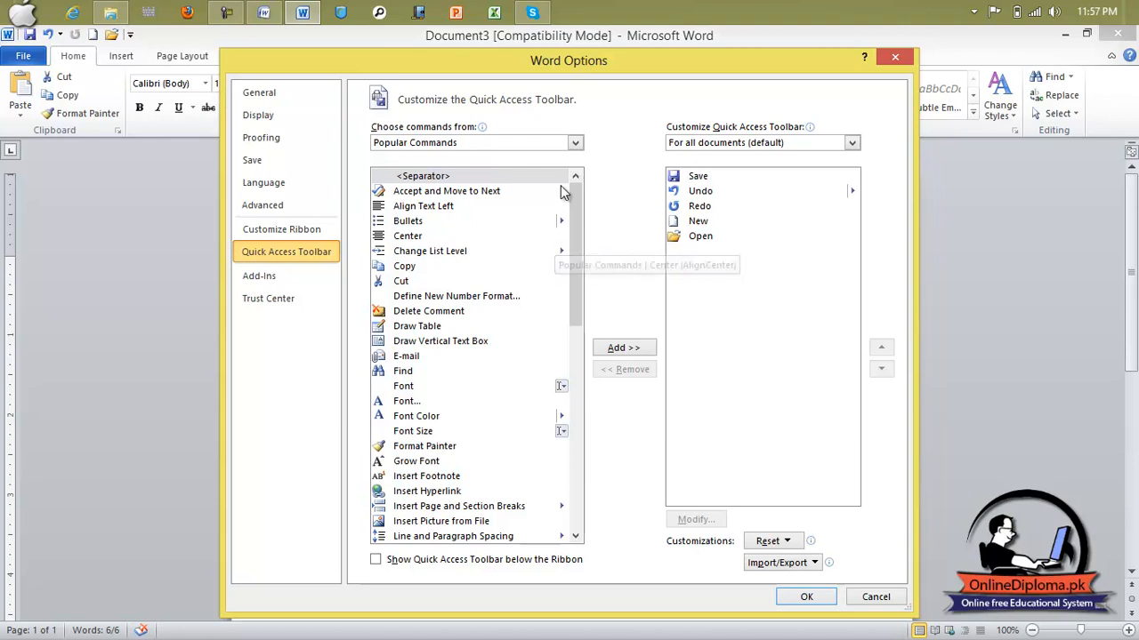
left_click(410, 267)
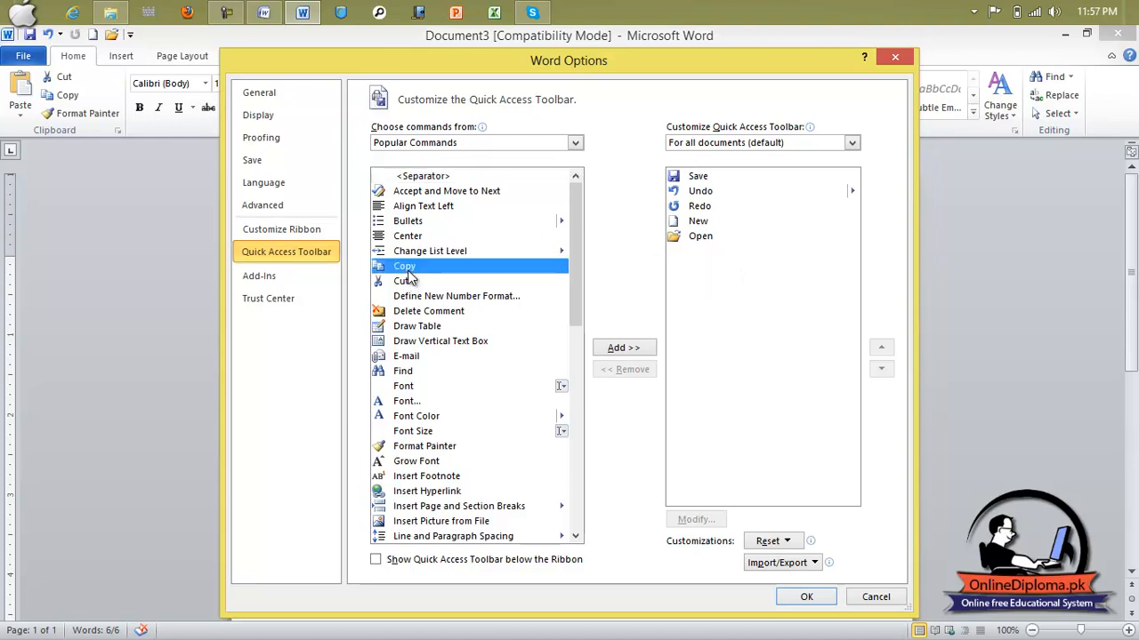
left_click(623, 348)
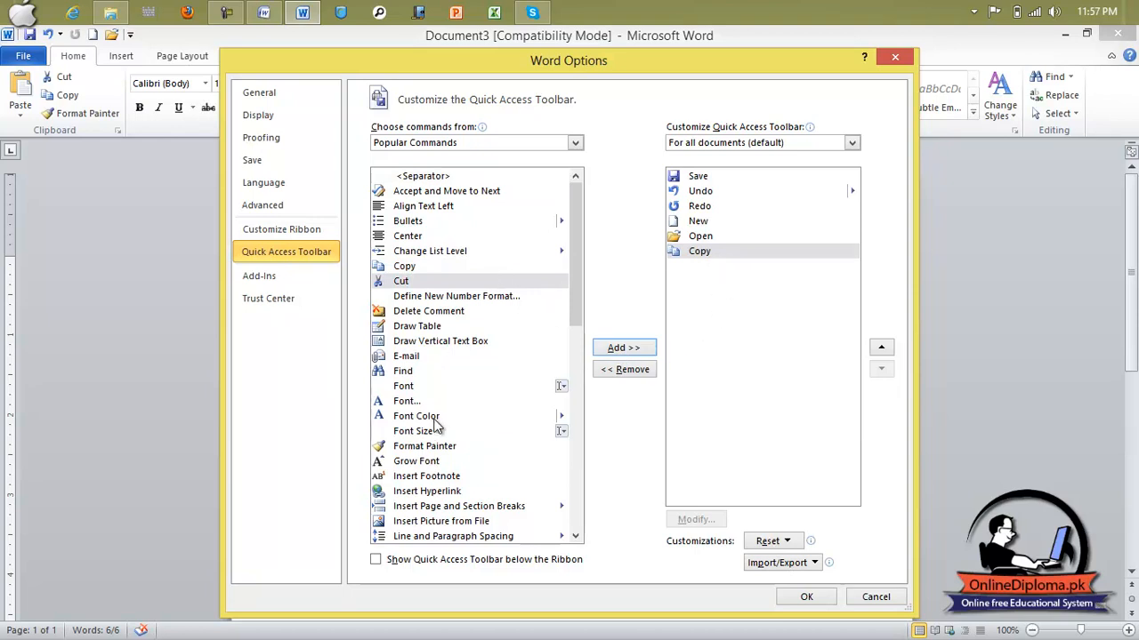
left_click(438, 447)
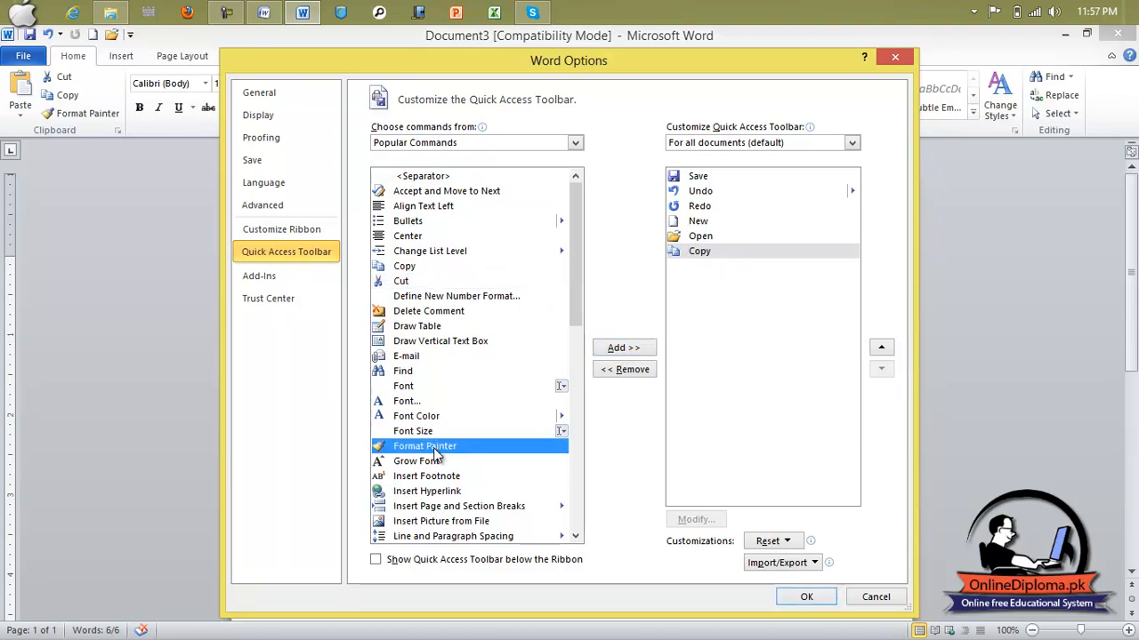
left_click(628, 348)
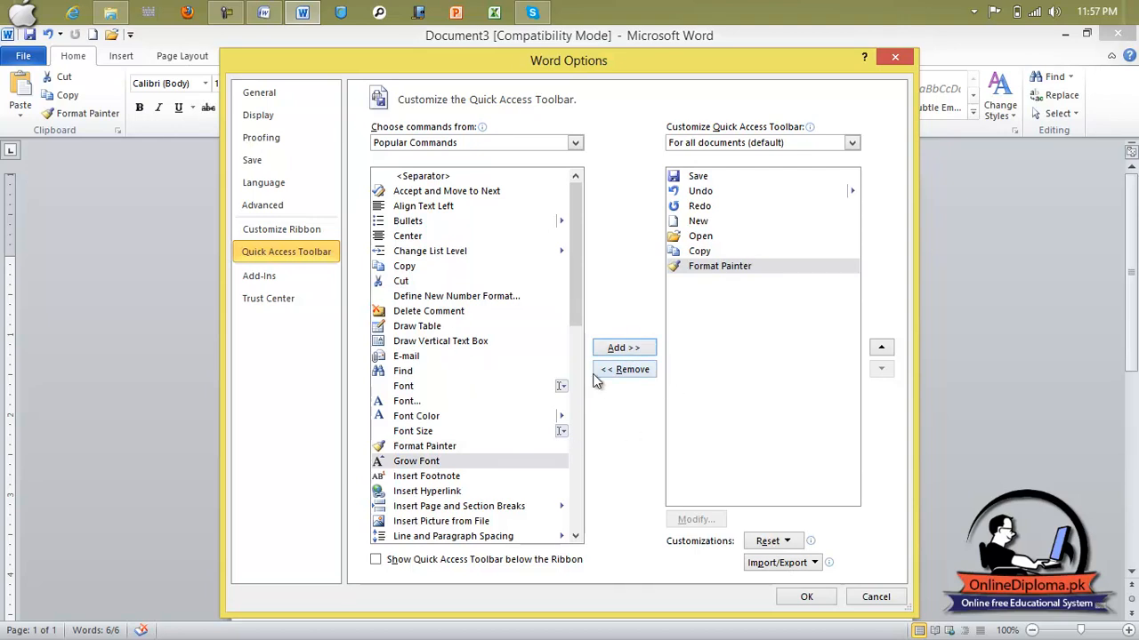
left_click(244, 279)
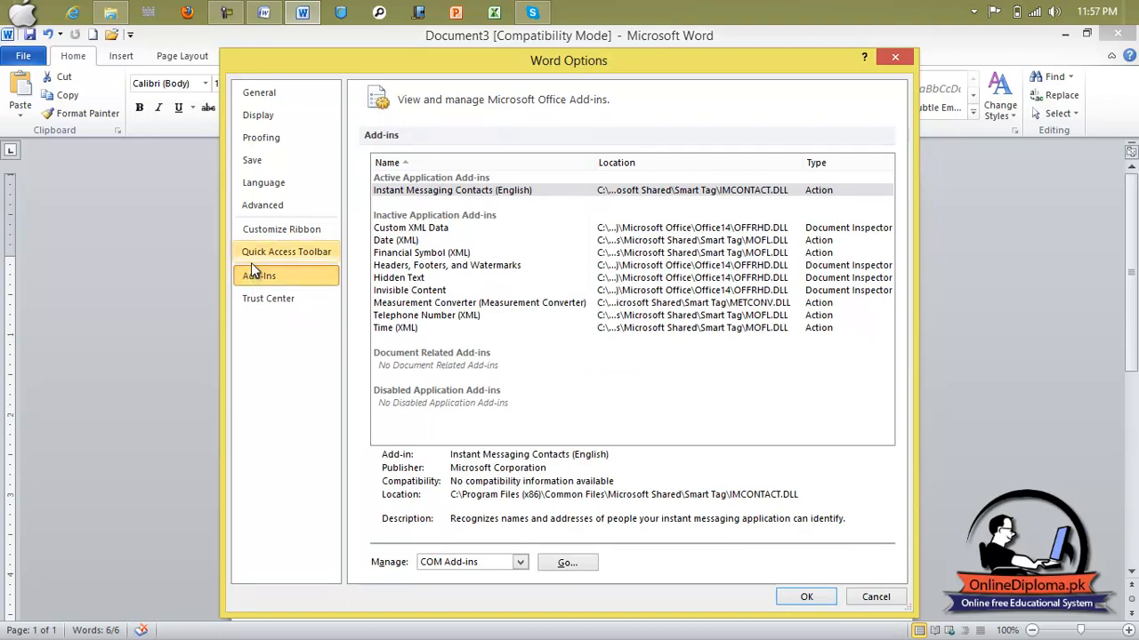
left_click(289, 254)
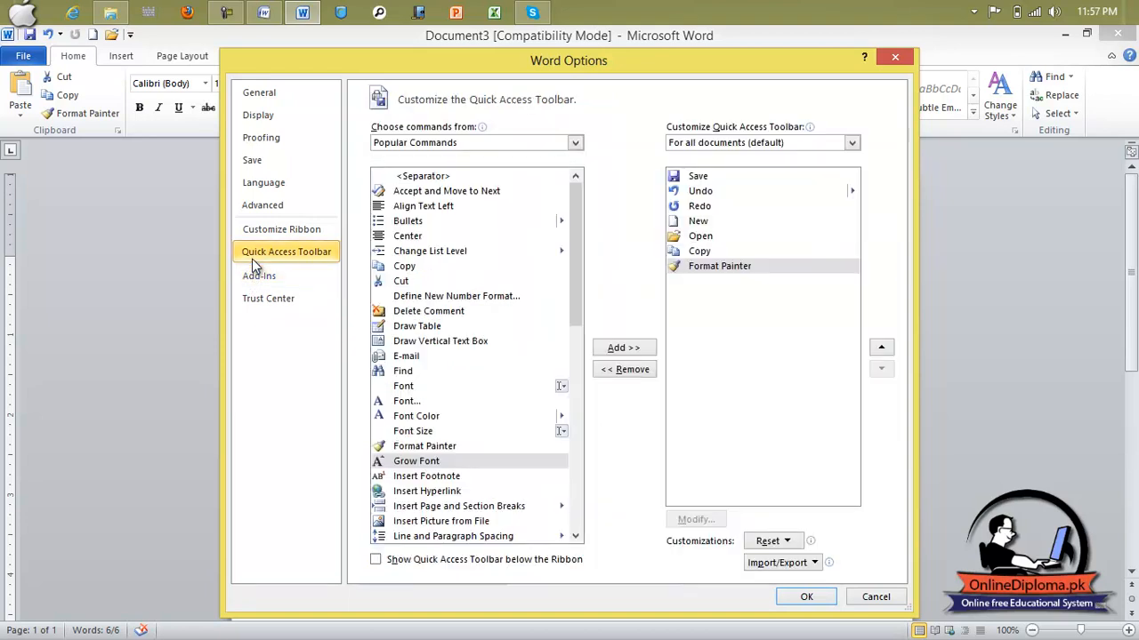
left_click(806, 597)
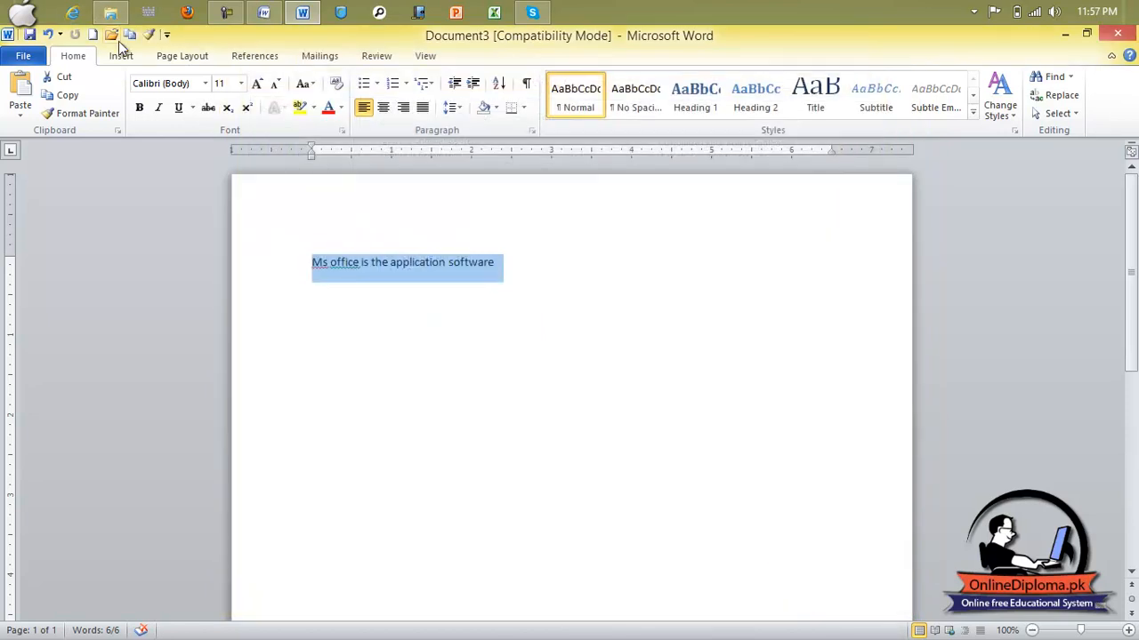
Remove the Save, Open, New, Undo and Redo commands from the Quick Access Toolbar.
left_click(165, 35)
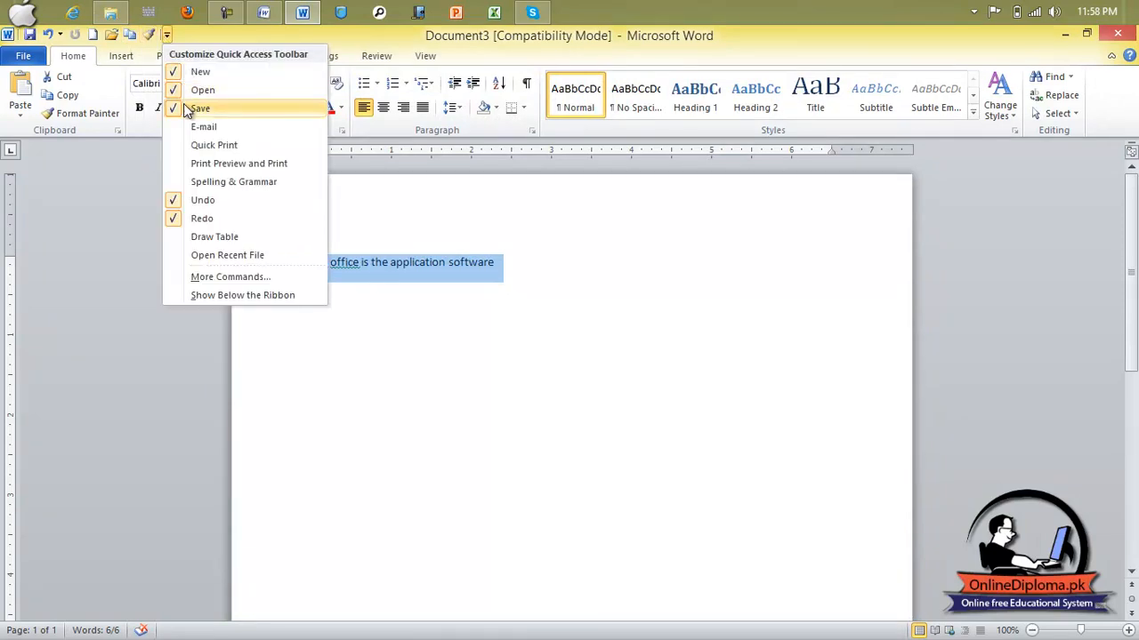
left_click(185, 109)
left_click(149, 35)
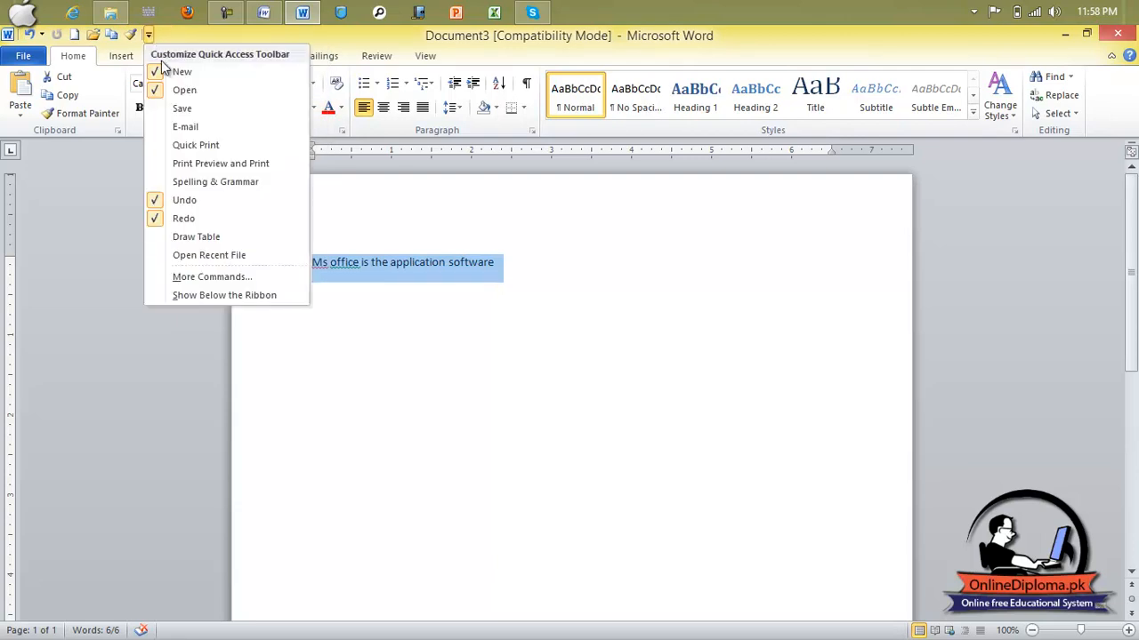
left_click(184, 90)
left_click(131, 34)
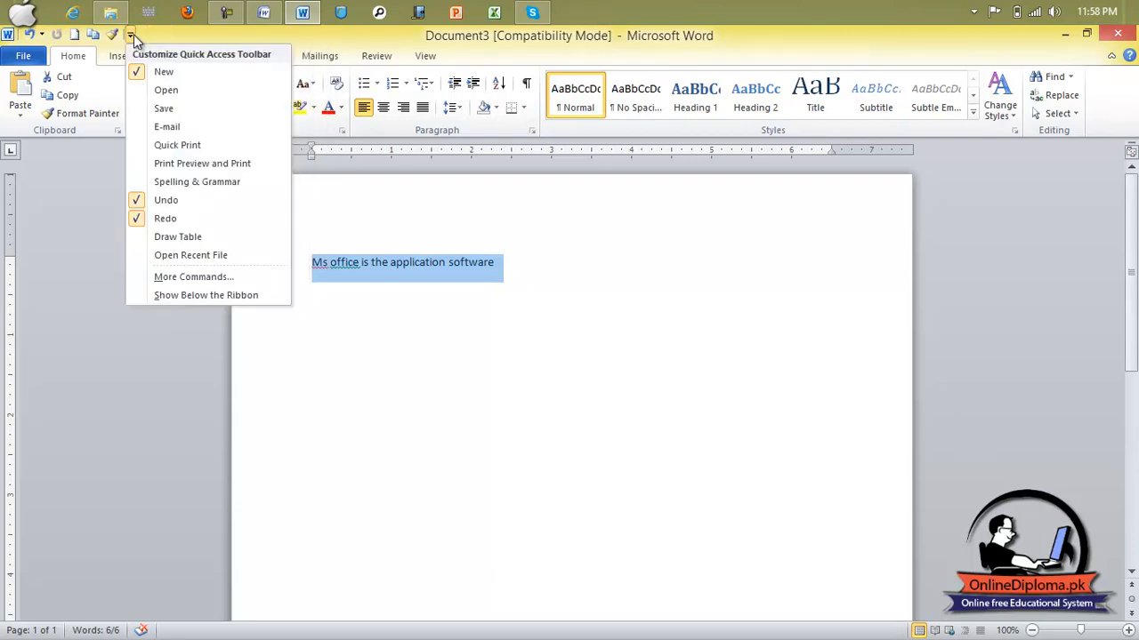
left_click(160, 72)
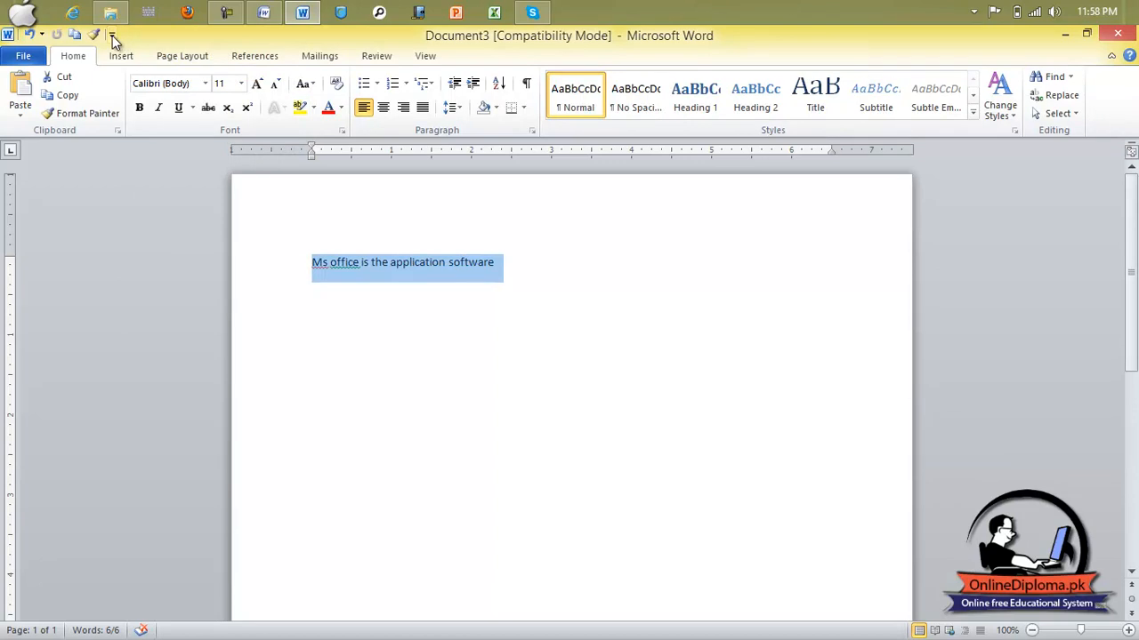
left_click(116, 35)
left_click(176, 211)
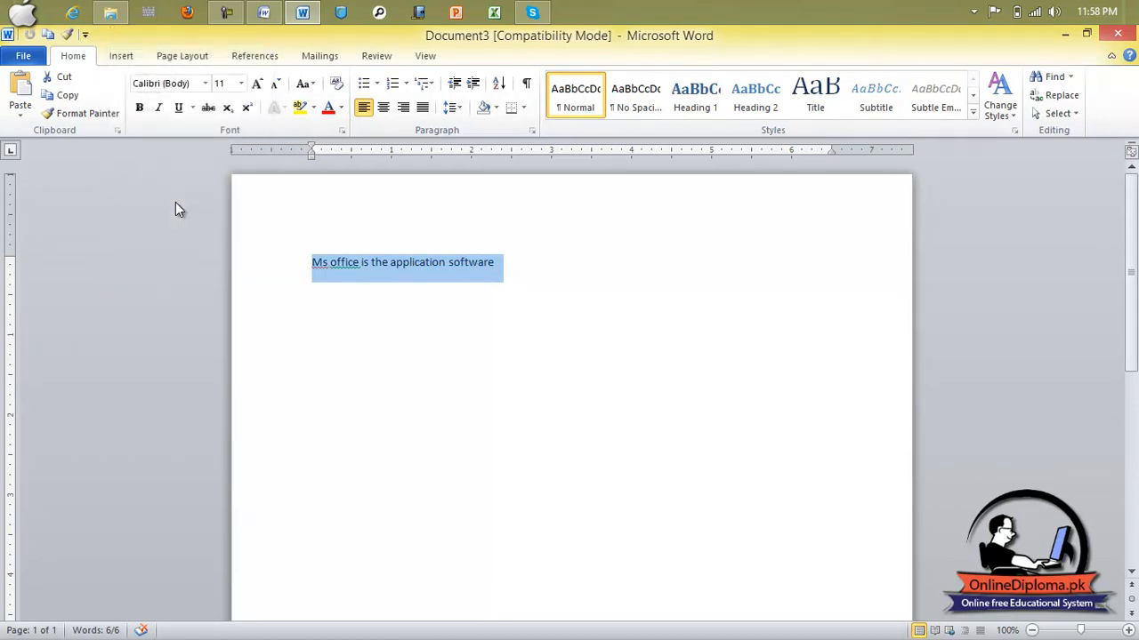
left_click(86, 34)
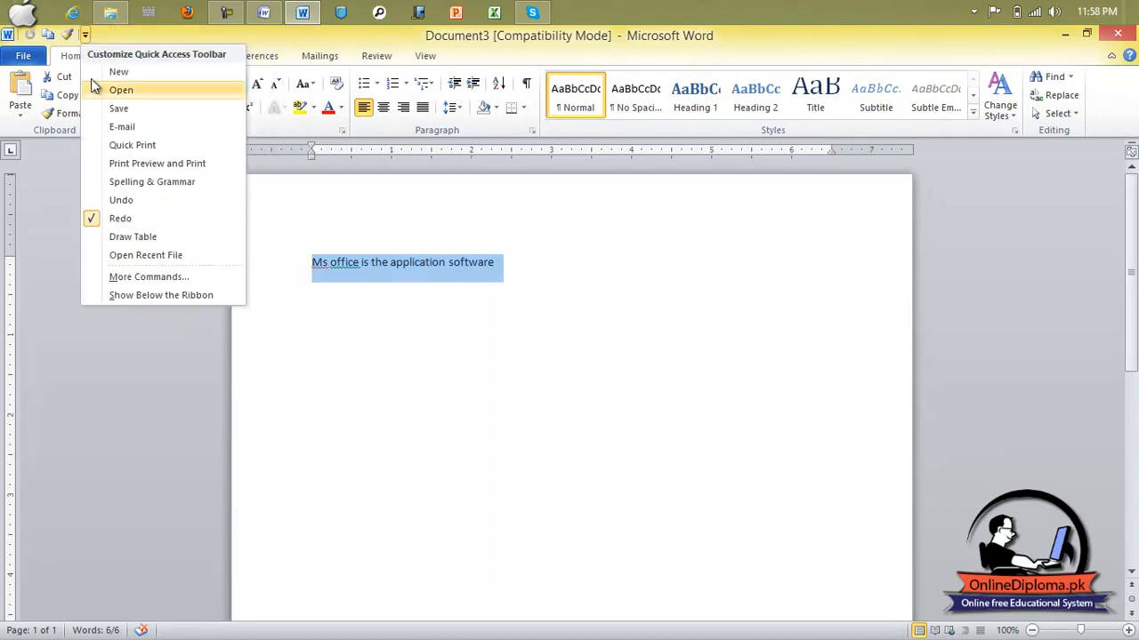
left_click(121, 218)
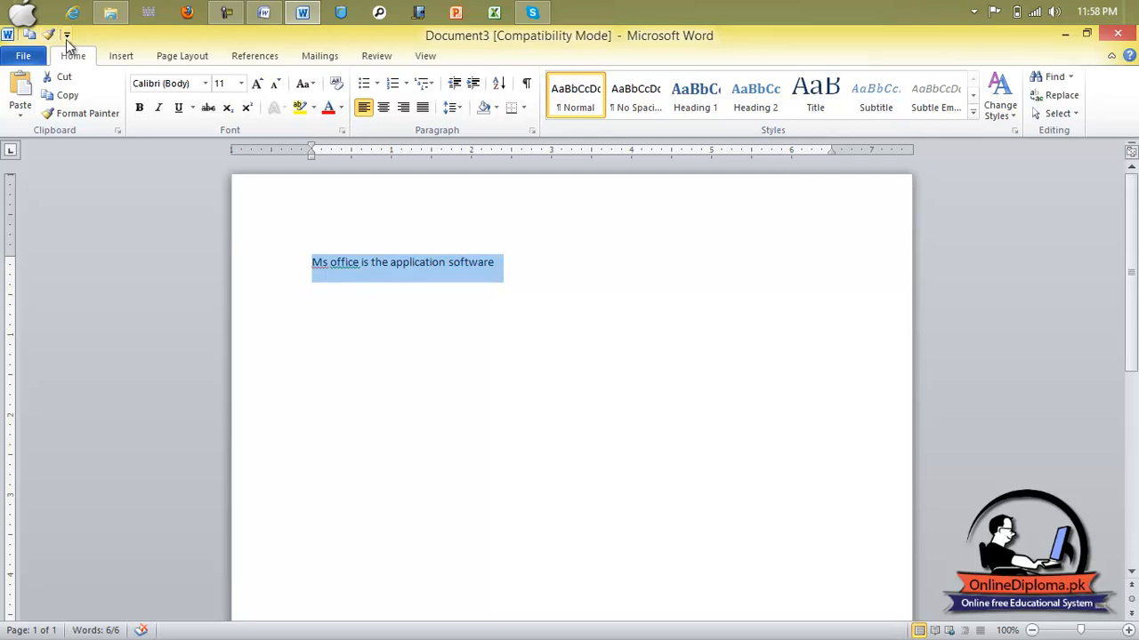
Remove Format Painter and Copy from the Quick Access Toolbar's customization list and apply the change.
left_click(67, 35)
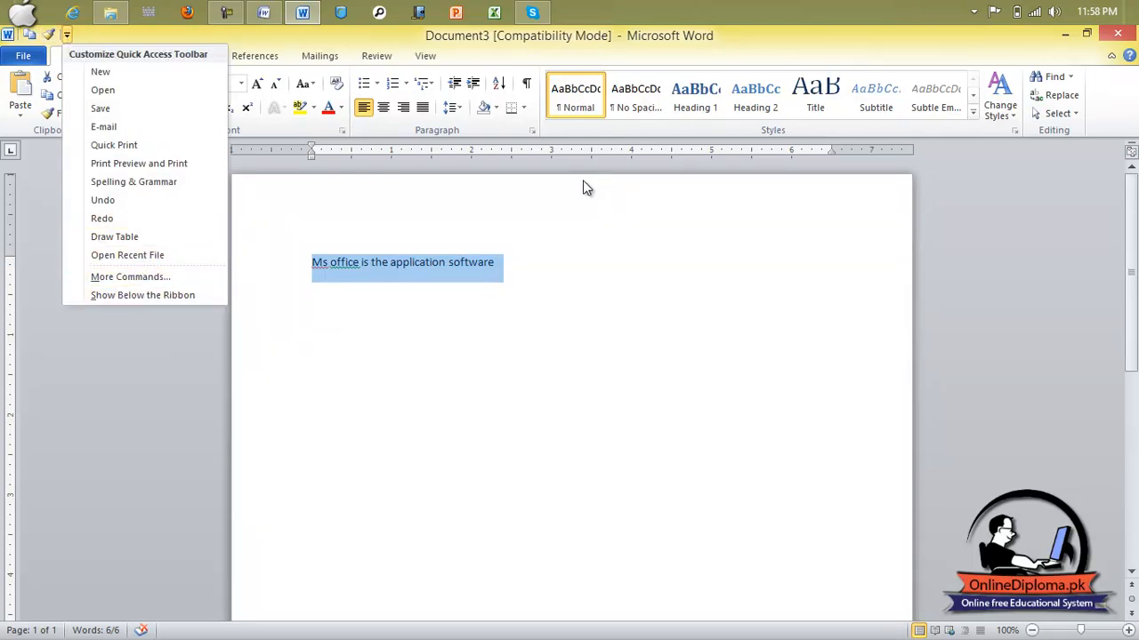
left_click(158, 278)
left_click(717, 169)
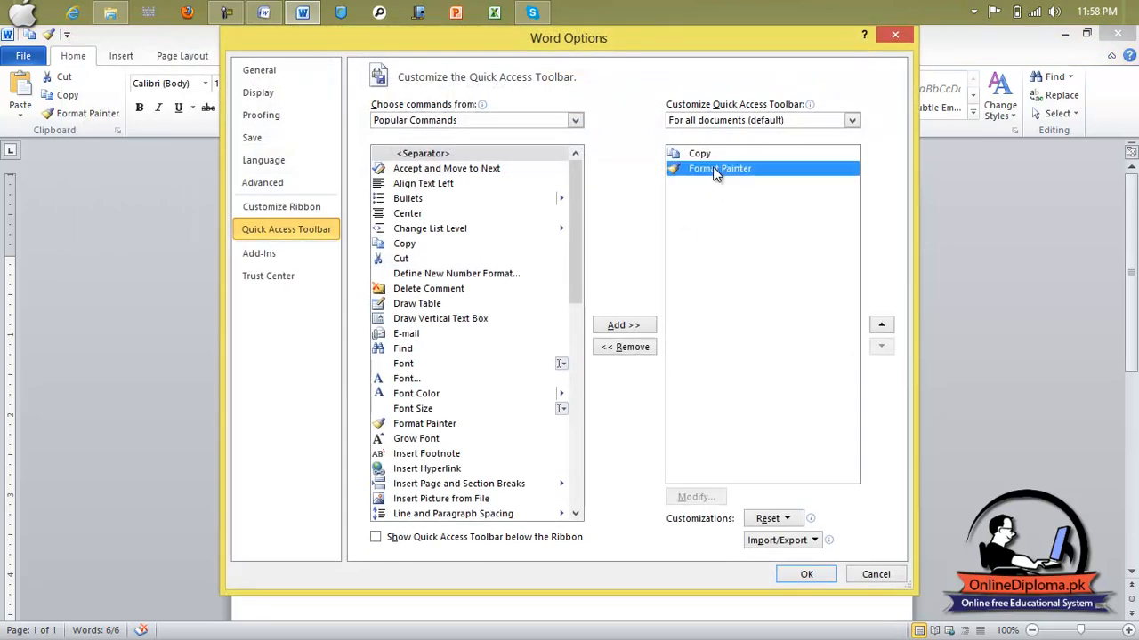
left_click(614, 354)
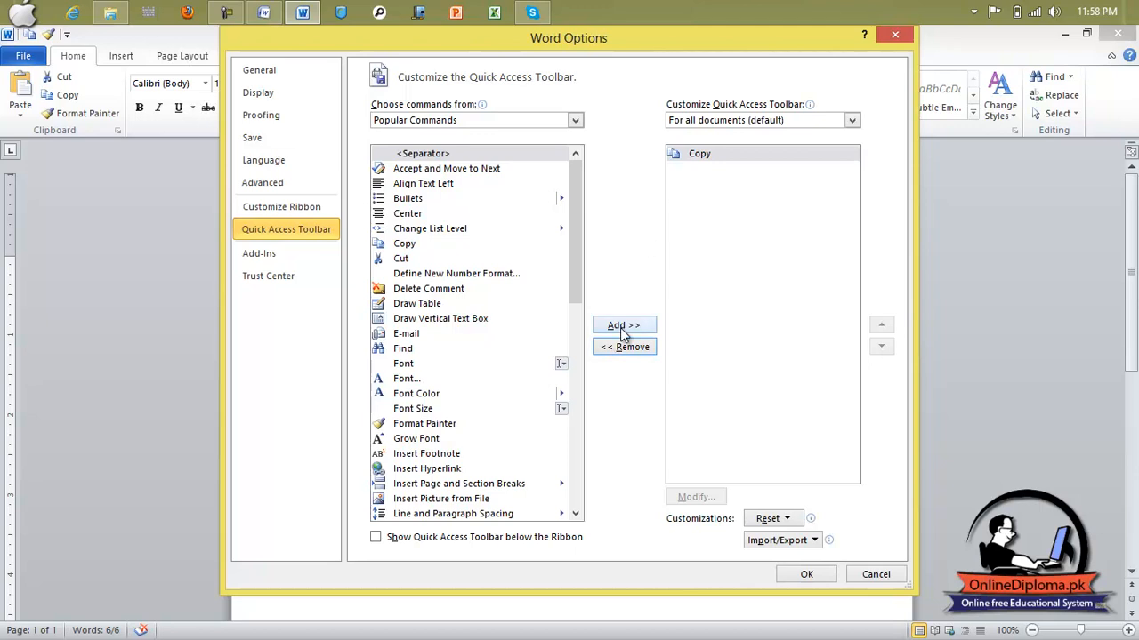
left_click(623, 347)
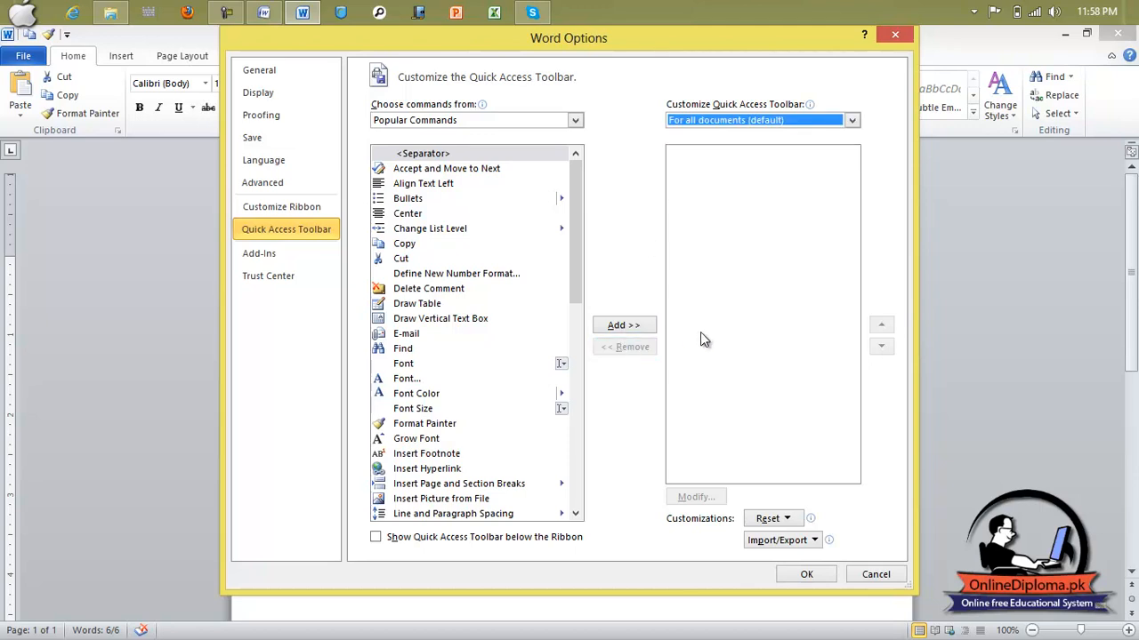
left_click(806, 574)
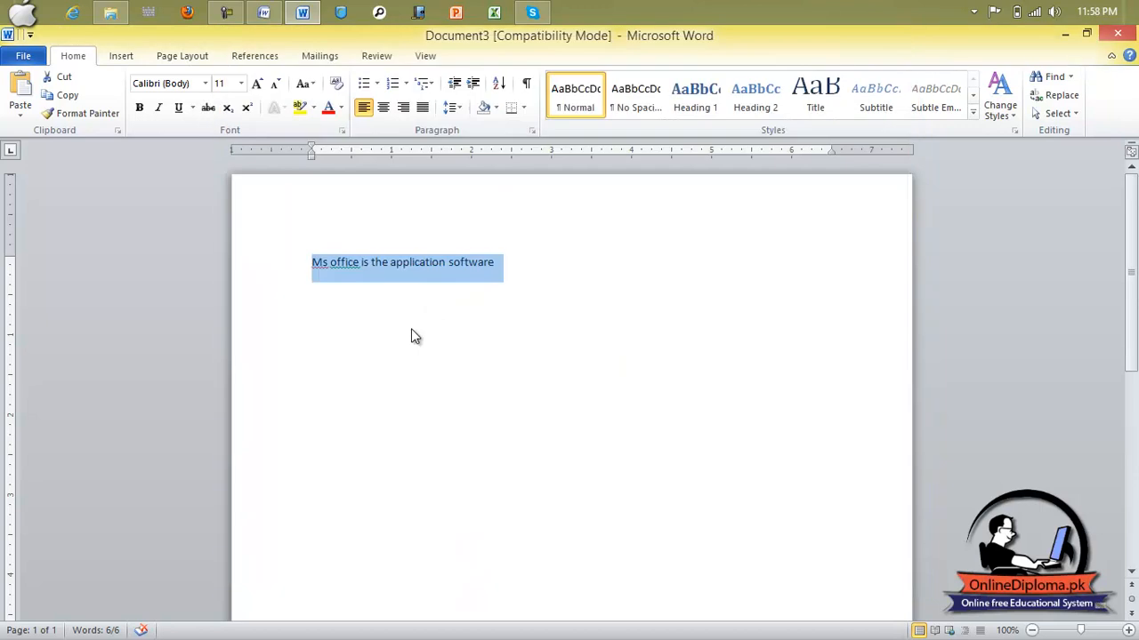
Add the Undo and Redo commands to the Quick Access Toolbar.
left_click(29, 35)
left_click(117, 201)
left_click(56, 35)
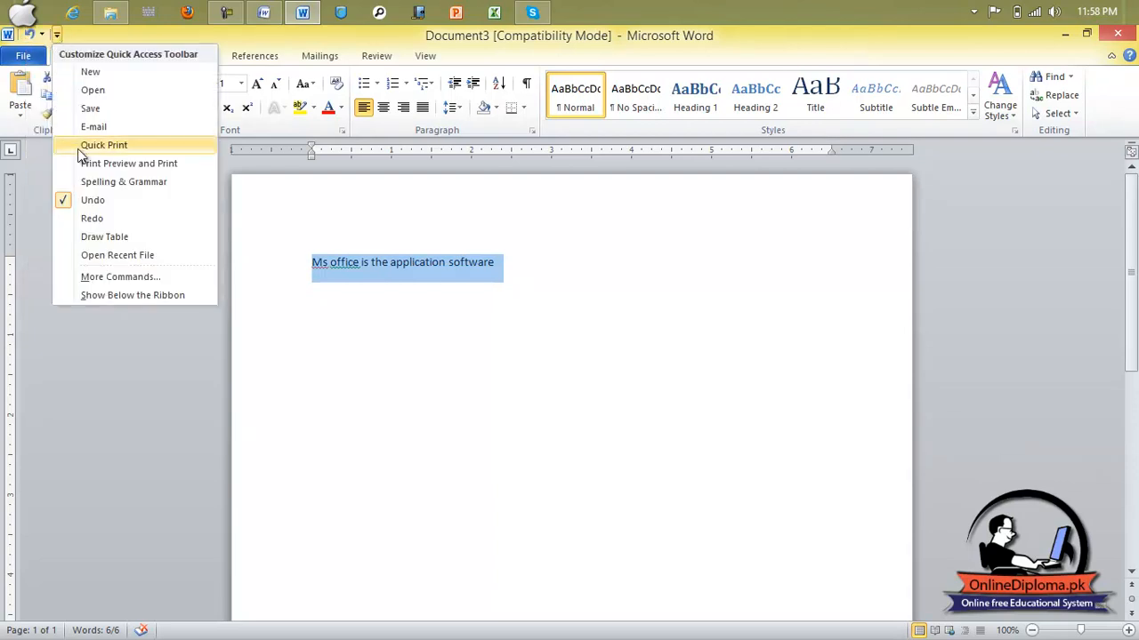
left_click(100, 218)
Show the Quick Access Toolbar below the ribbon and return it to its place above the ribbon.
left_click(73, 36)
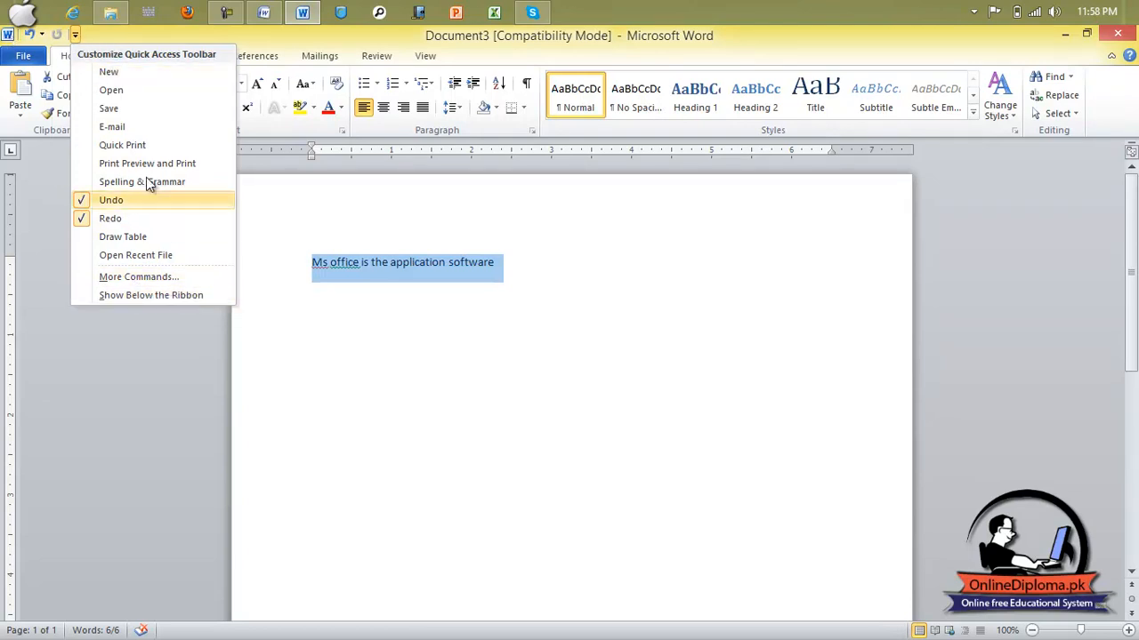
left_click(178, 298)
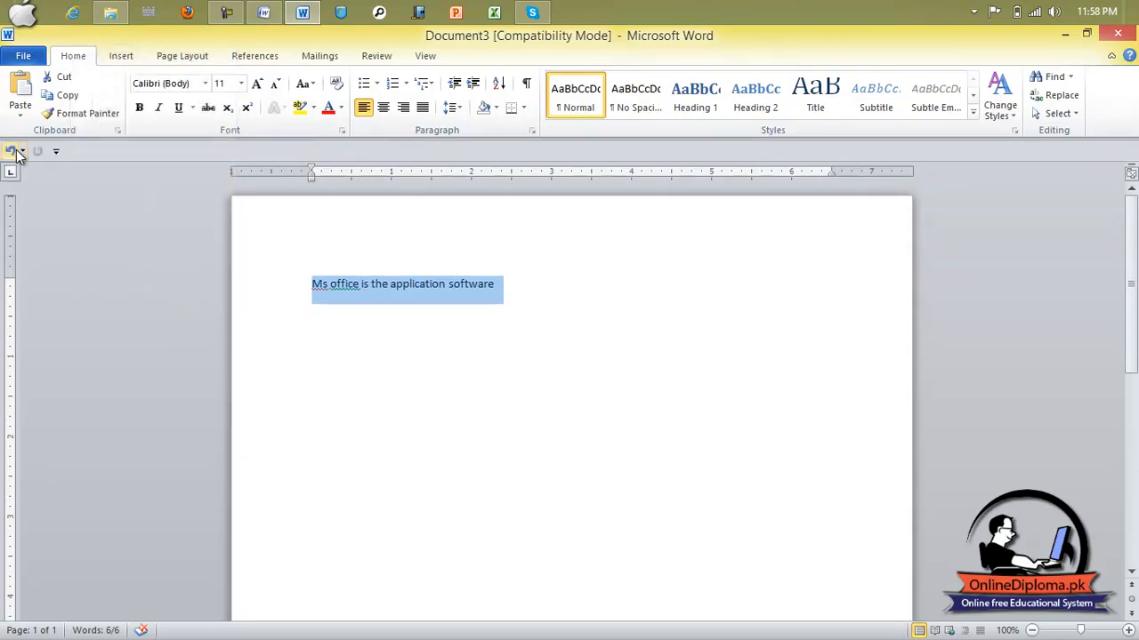
left_click(55, 152)
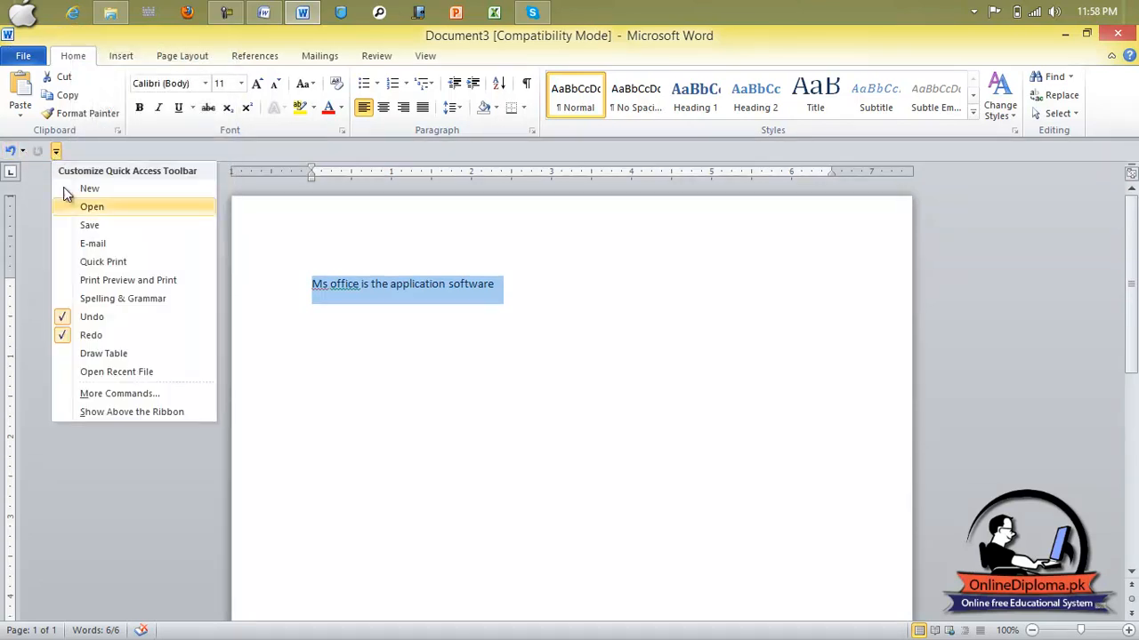
left_click(104, 412)
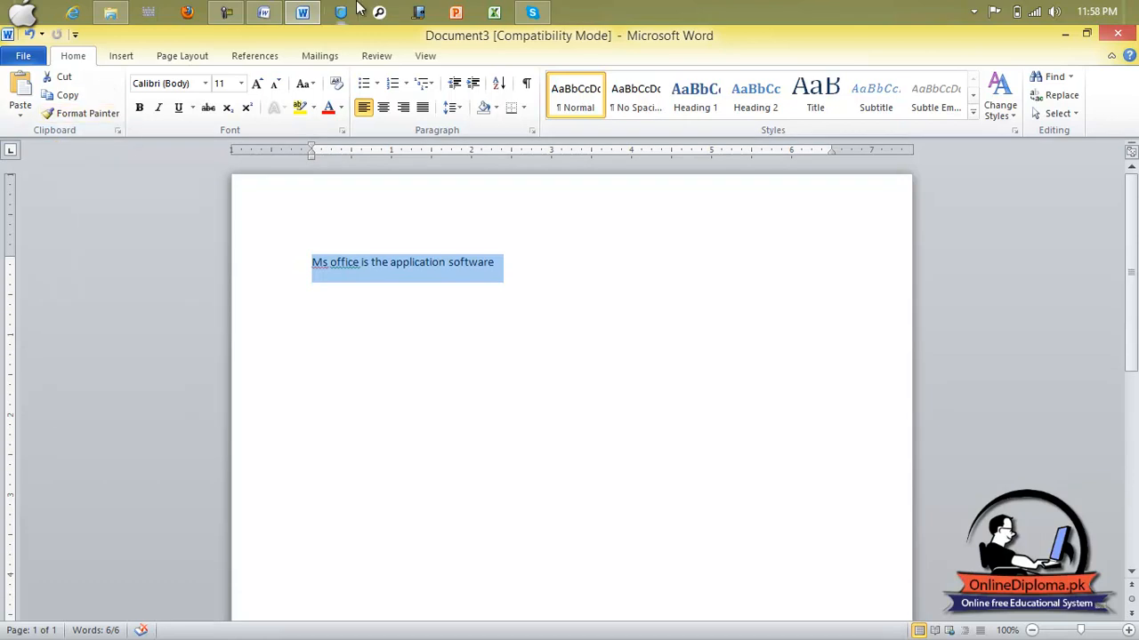
Switch to Document1 and view the customization options of its Quick Access Toolbar.
mouse_move(304, 7)
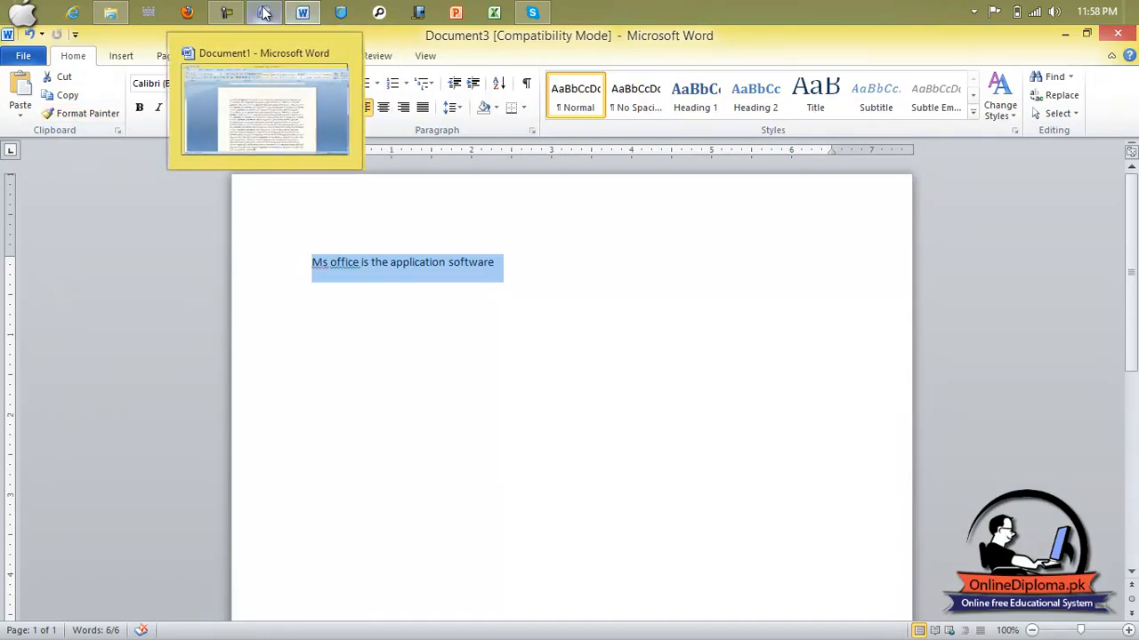
left_click(264, 12)
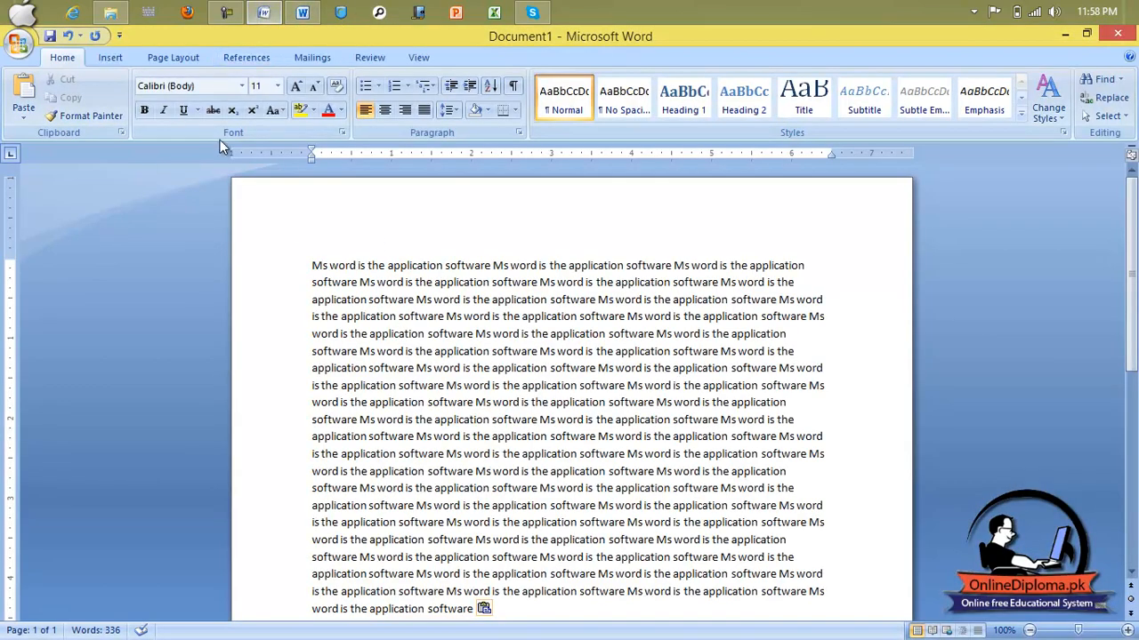
left_click(120, 35)
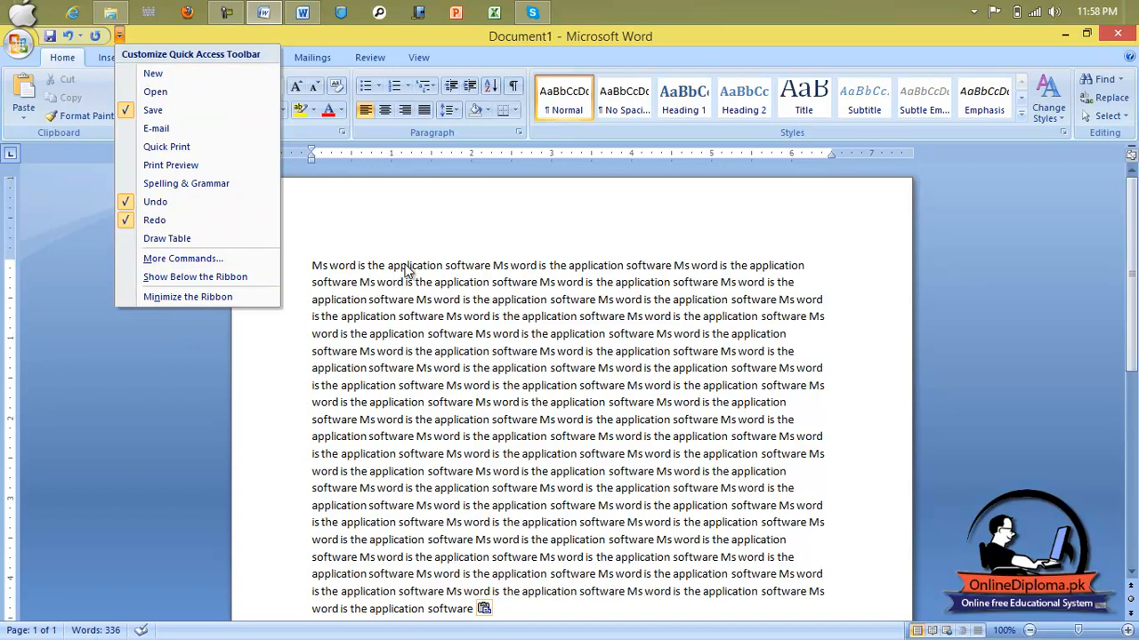
left_click(400, 265)
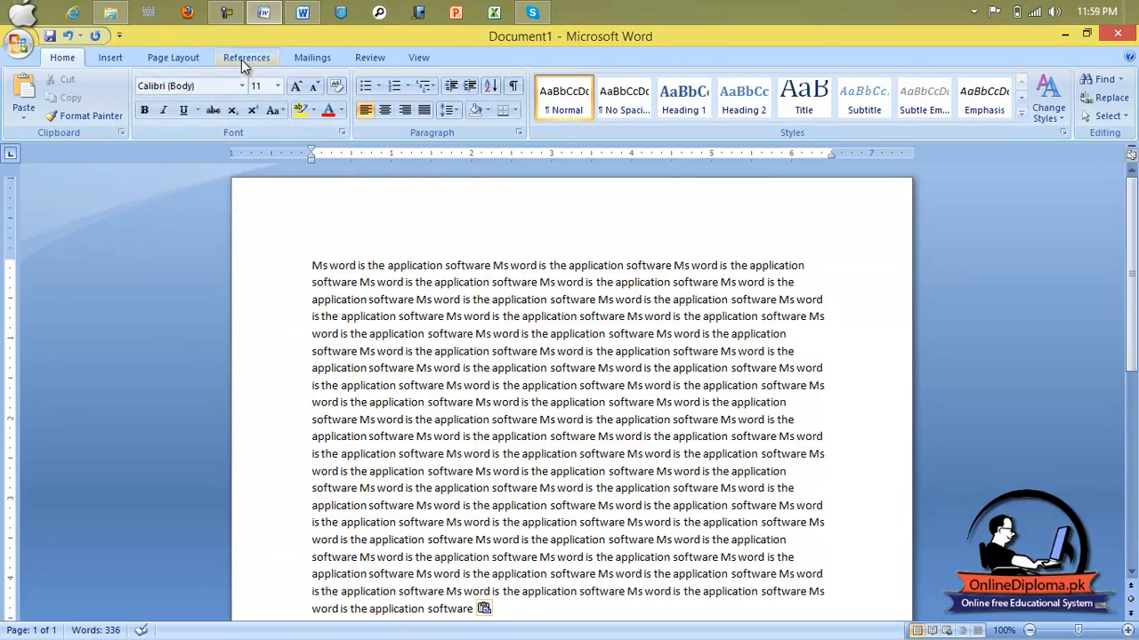
Insert a new line above the first paragraph and enter the title "Ms office" on it.
left_click(241, 59)
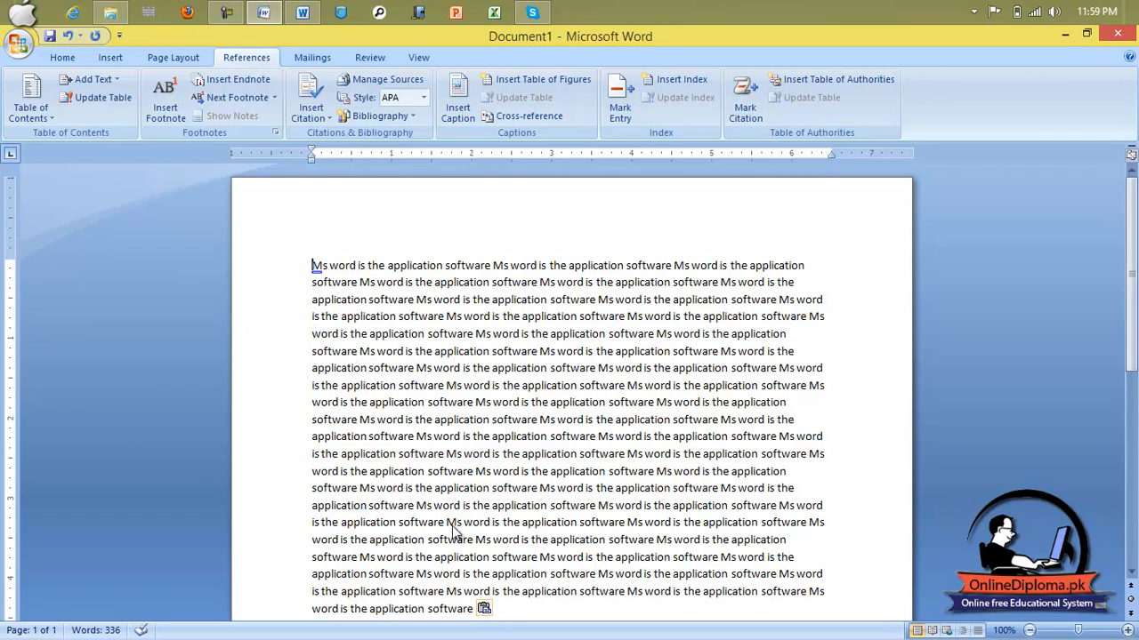
key("Return")
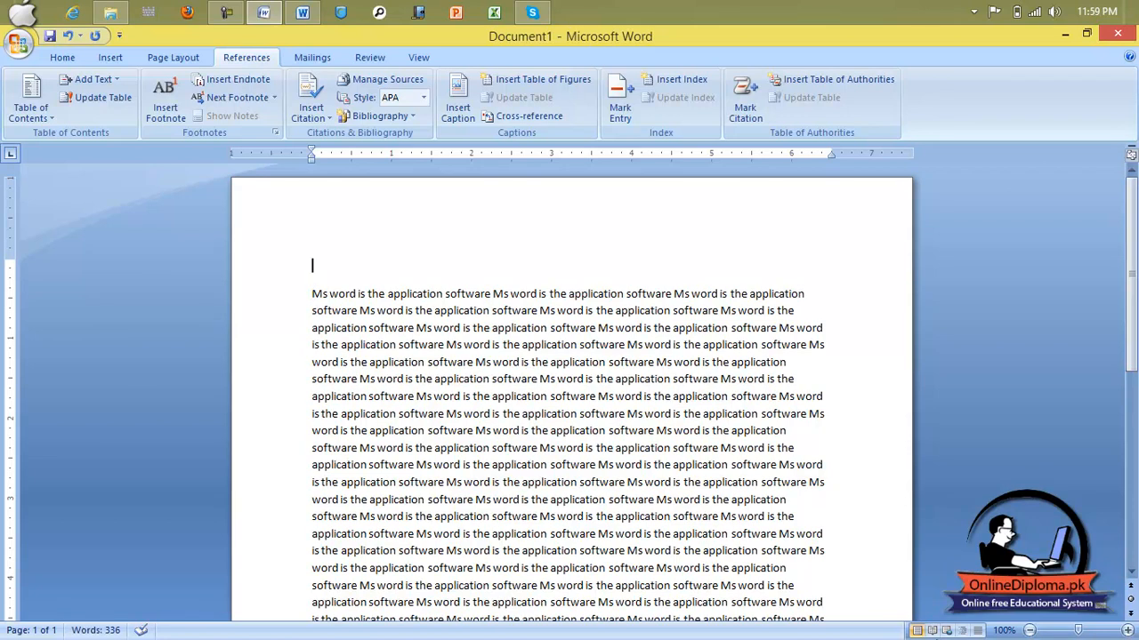
type("Ms office")
Apply the Heading 1 style to the "Ms office" title above the paragraph.
left_click_drag(363, 267, 302, 273)
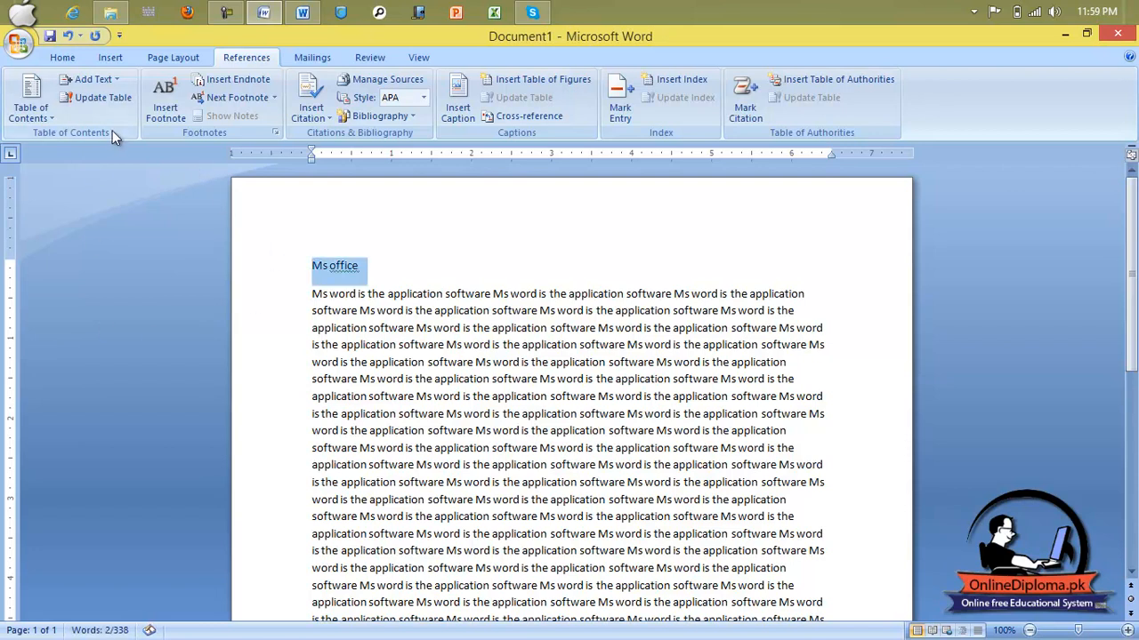
left_click(62, 59)
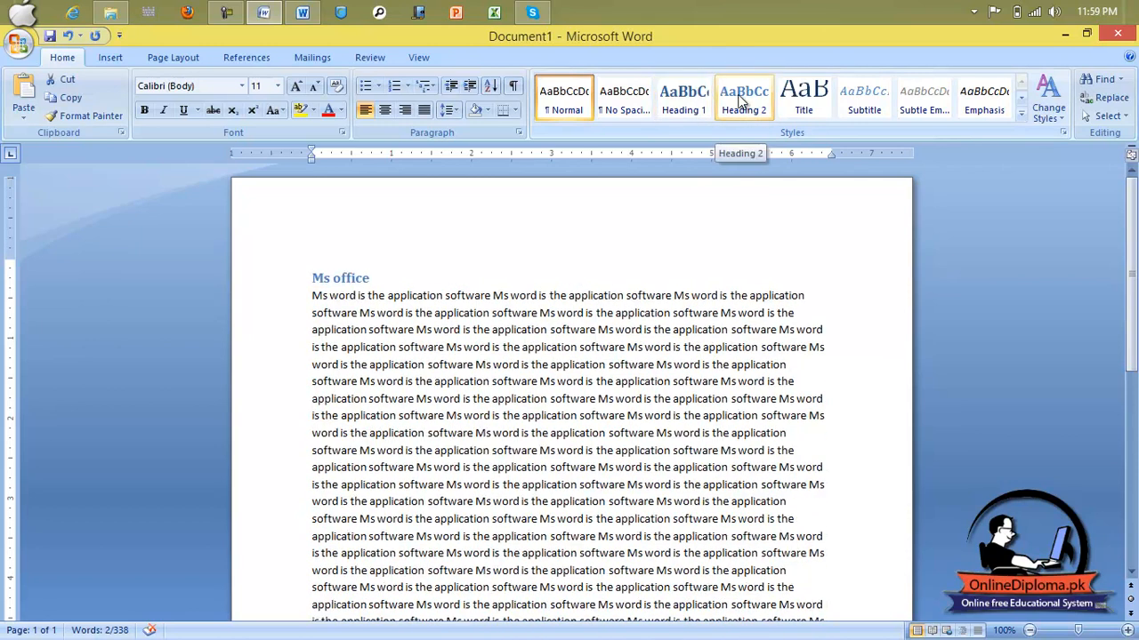
left_click(696, 104)
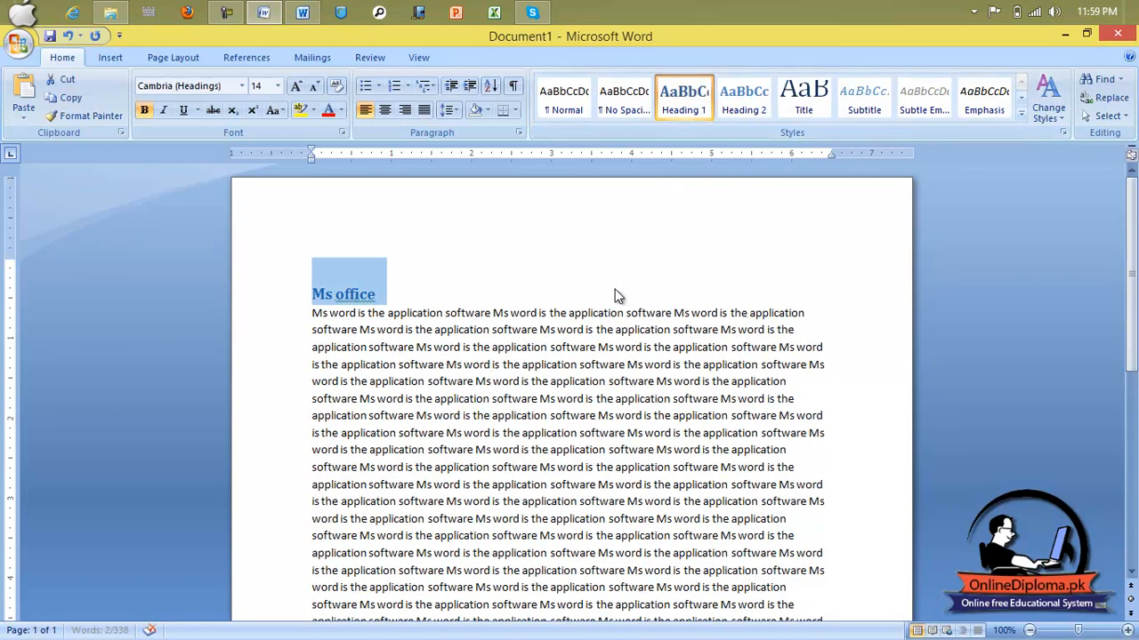
left_click(622, 290)
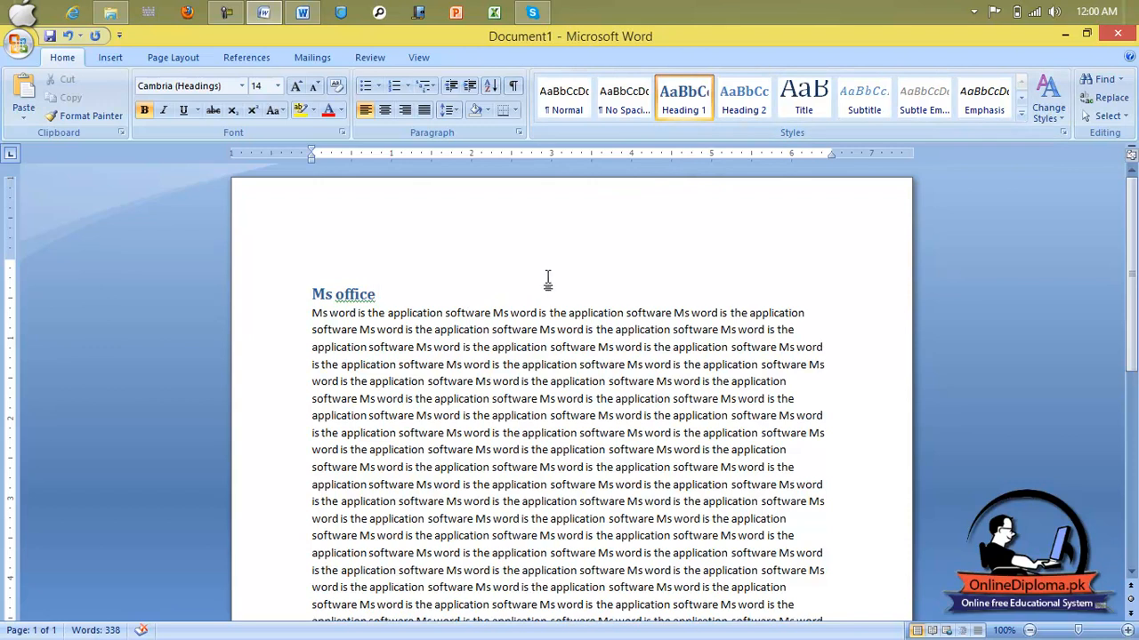
left_click(662, 102)
Copy the whole "Ms office" heading with its paragraph and paste it repeatedly at the end of the document to produce many pages.
scroll(566, 407, "down", 1)
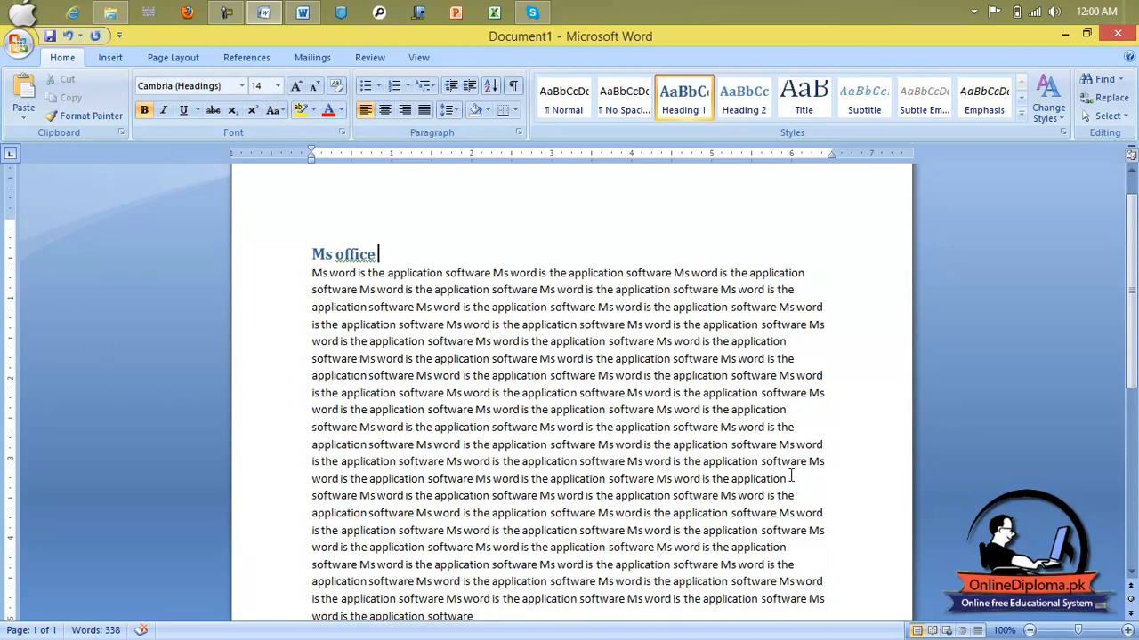
left_click_drag(797, 359, 280, 264)
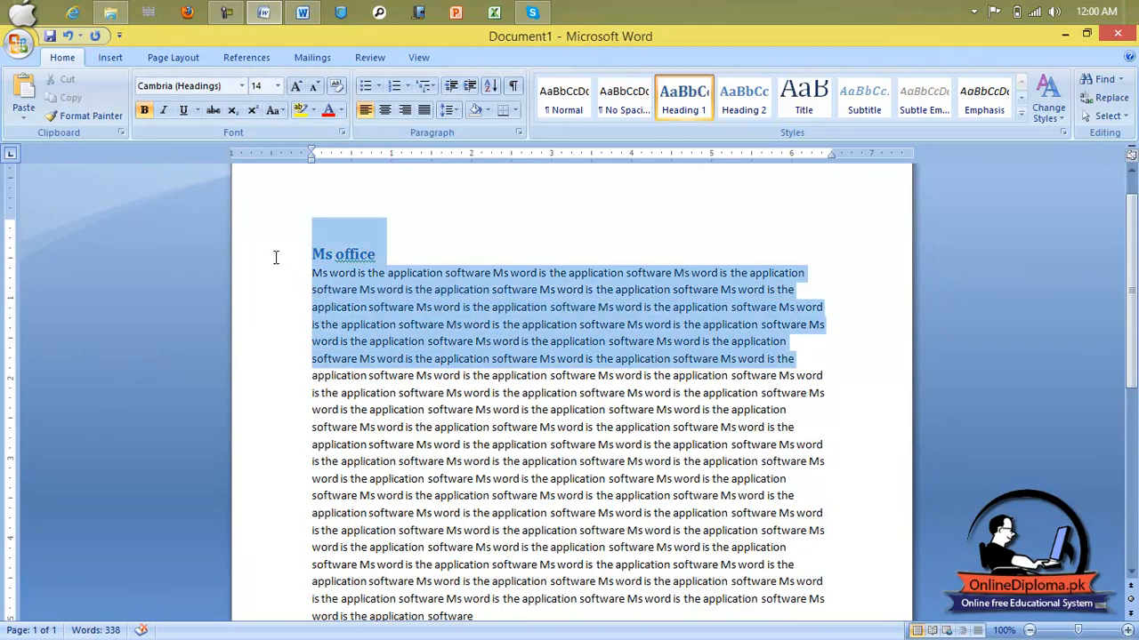
scroll(612, 503, "down", 5)
scroll(614, 494, "up", 3)
left_click_drag(512, 542, 322, 166)
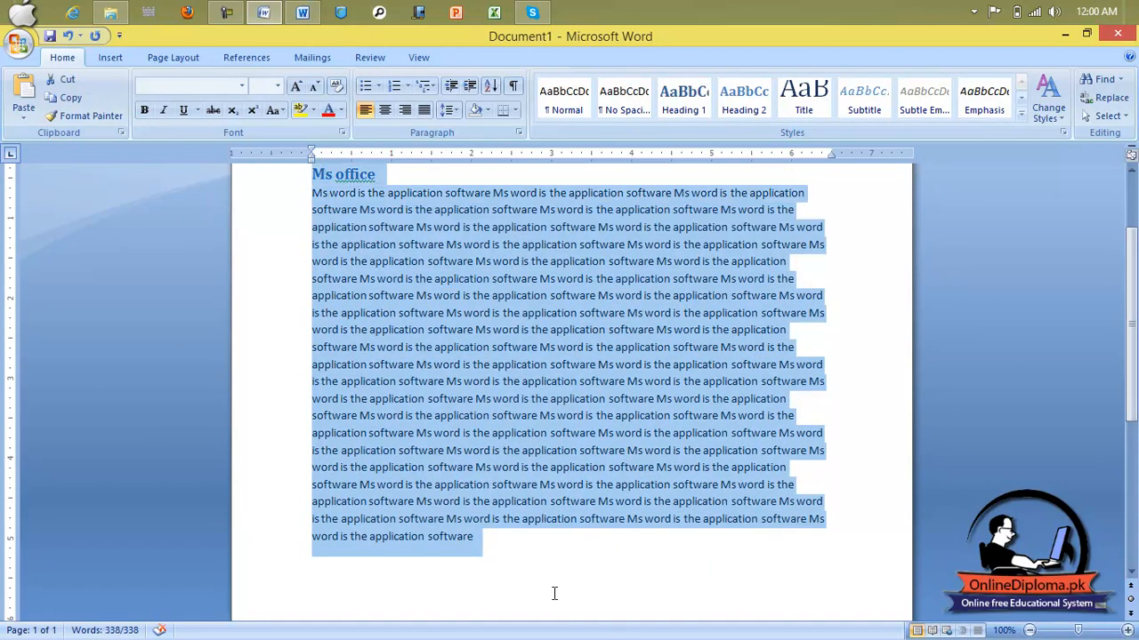
left_click(628, 563)
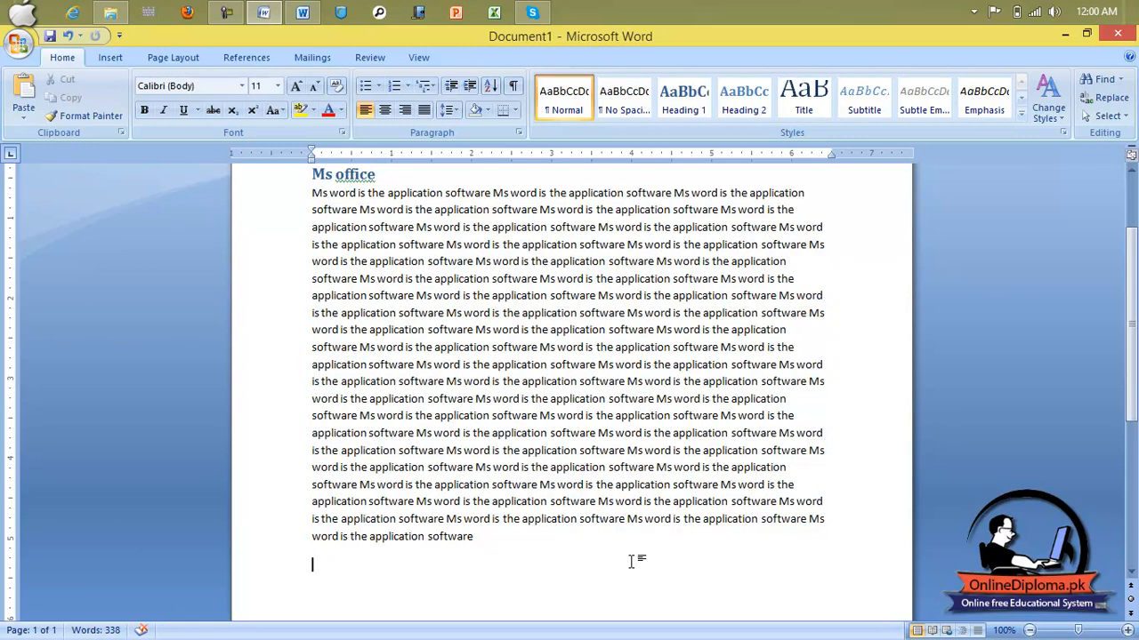
key("ctrl+v")
key("ctrl+v")
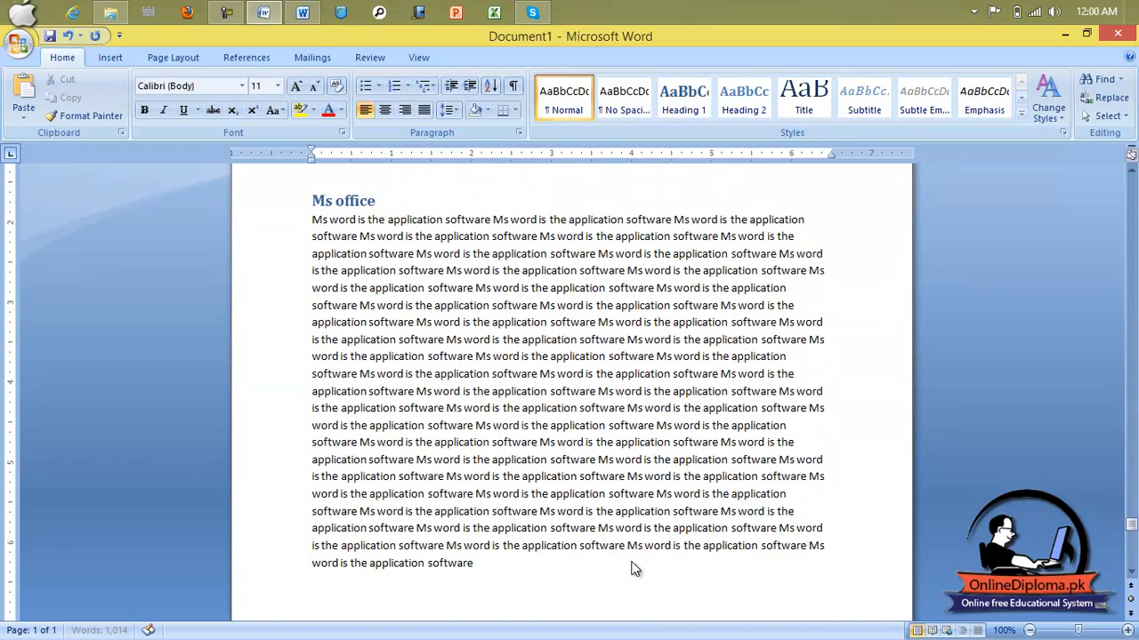
key("ctrl+v")
key("ctrl+v")
key("ctrl+v")
key("ctrl+v")
key("ctrl+v")
key("ctrl+v")
key("ctrl+v")
key("ctrl+v")
key("ctrl+v")
key("ctrl+v")
key("ctrl+v")
key("ctrl+v")
key("ctrl+v")
key("ctrl+v")
key("ctrl+v")
key("ctrl+v")
key("ctrl+v")
key("ctrl+v")
key("ctrl+v")
key("ctrl+v")
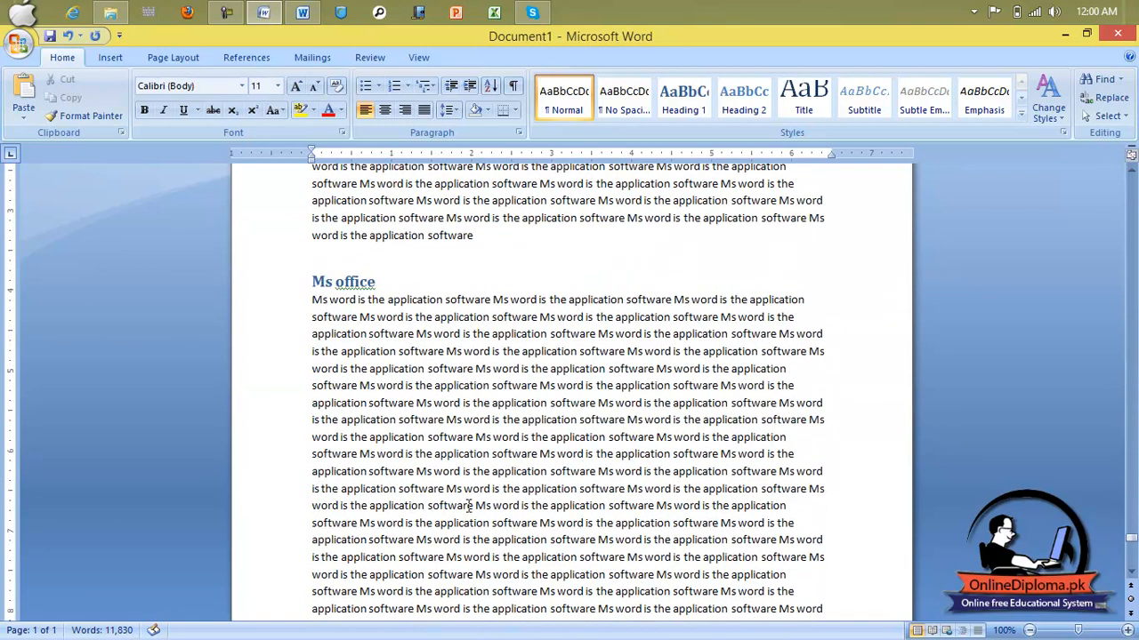
Replace the "Ms office" heading on page 20 with "window".
scroll(535, 534, "up", 2)
left_click(288, 354)
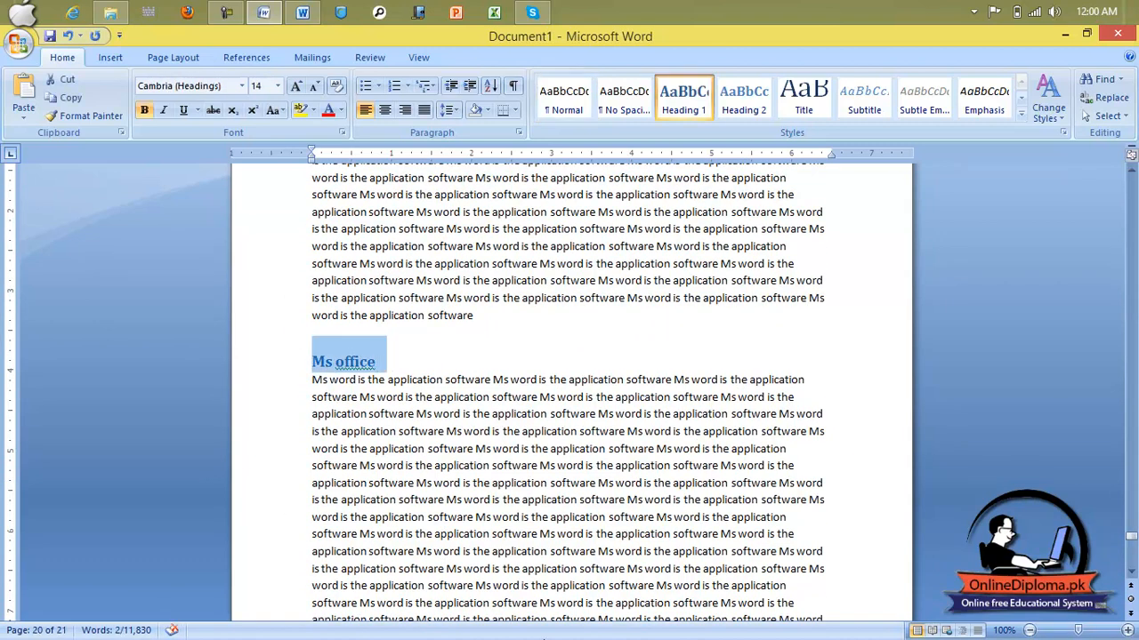
type("window")
Replace the "Ms office" heading near the end of page 19 with "Coral draw".
scroll(452, 559, "up", 10)
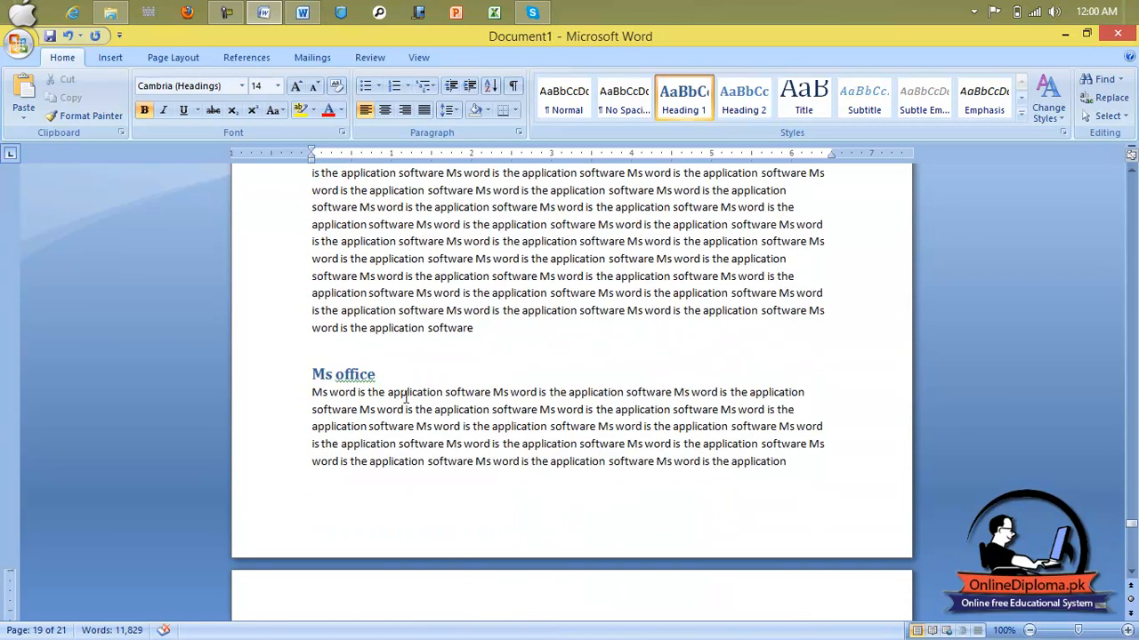
left_click(302, 352)
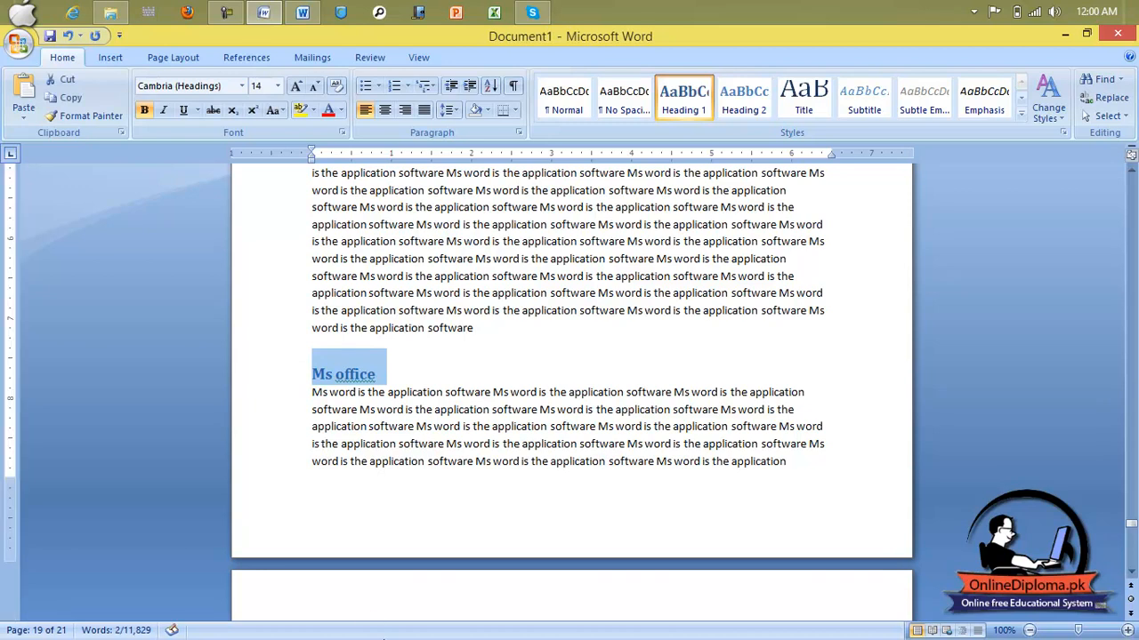
type("Coral")
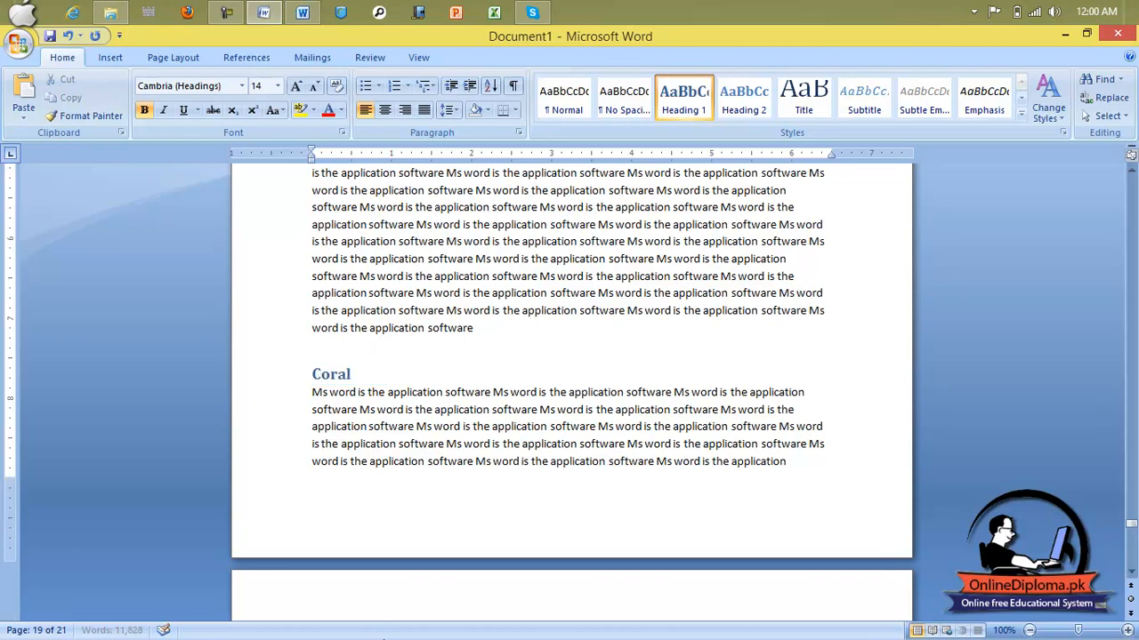
type(" draw")
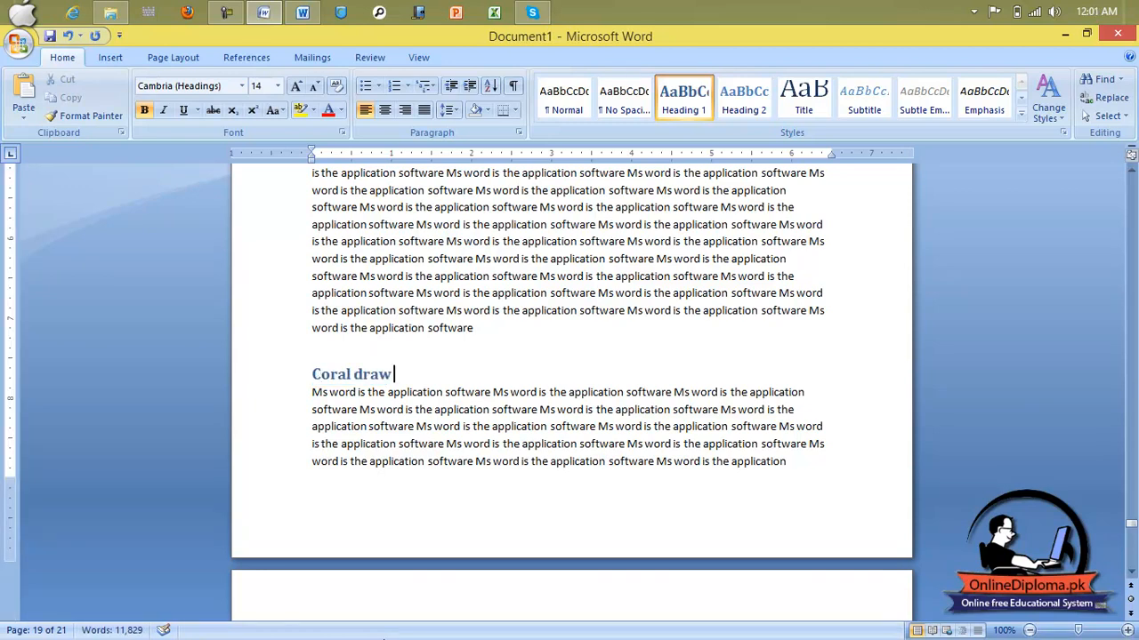
Replace the "Ms office" heading in the upper part of page 19 with "Inpage".
key("ctrl+z")
key("ctrl+z")
key("ctrl+z")
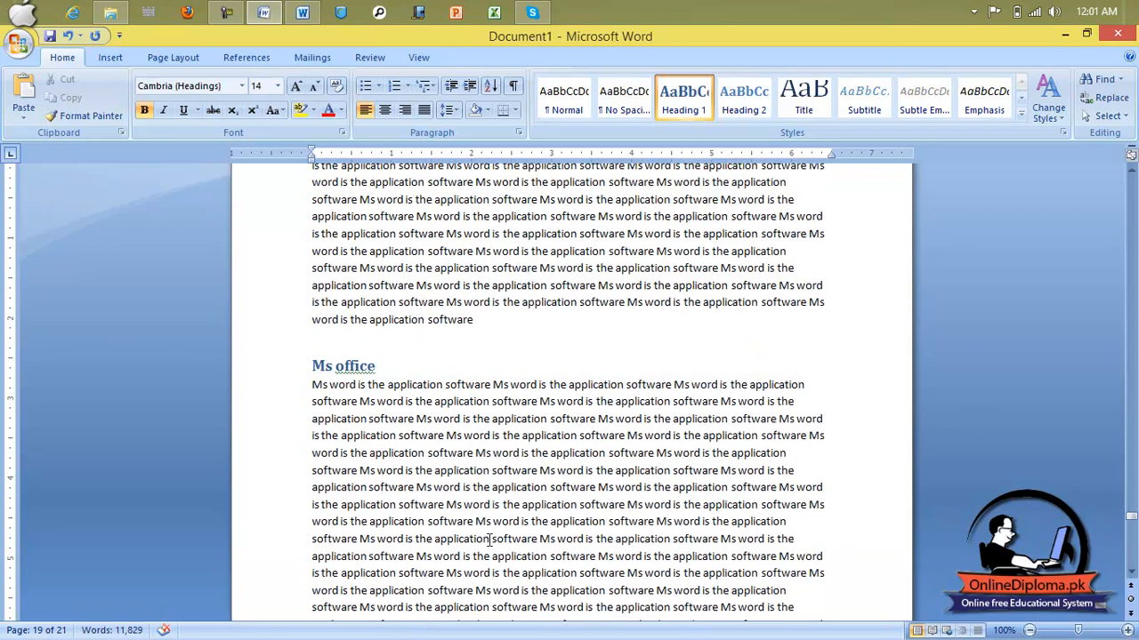
left_click_drag(394, 369, 282, 372)
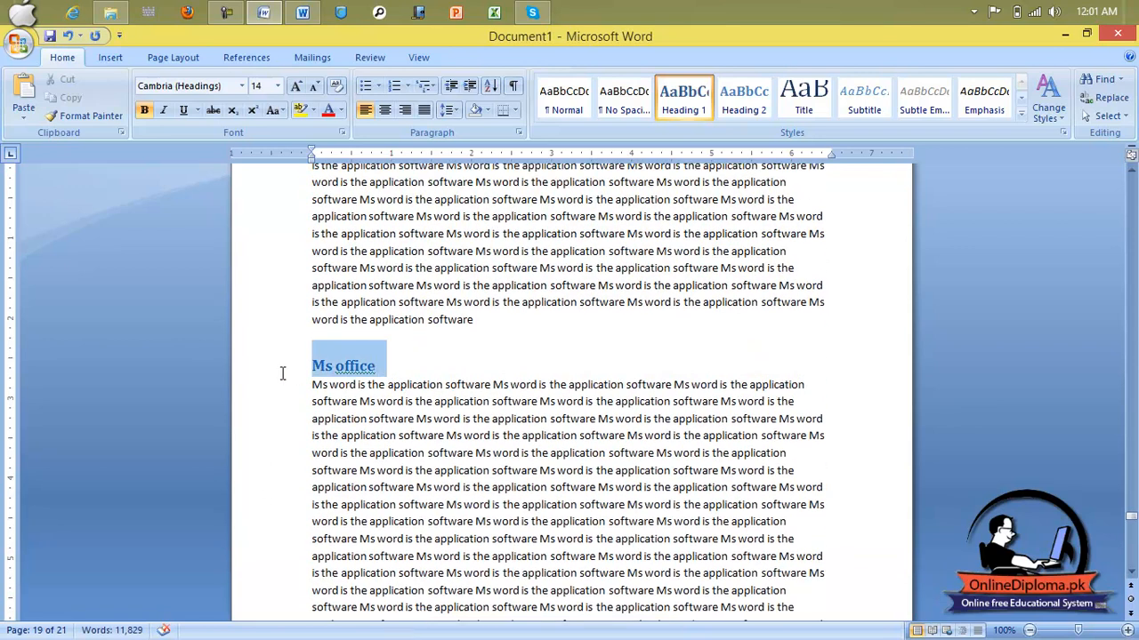
type("Inpage")
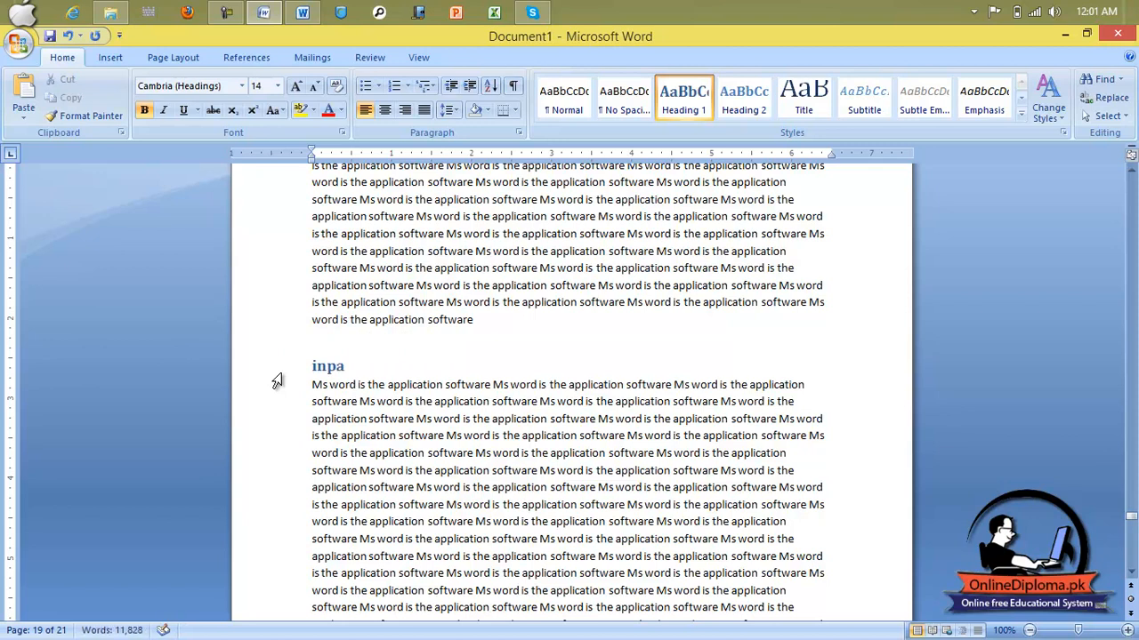
Replace the "Ms office" heading in the lower part of page 18 with "Hardware".
scroll(277, 381, "up", 12)
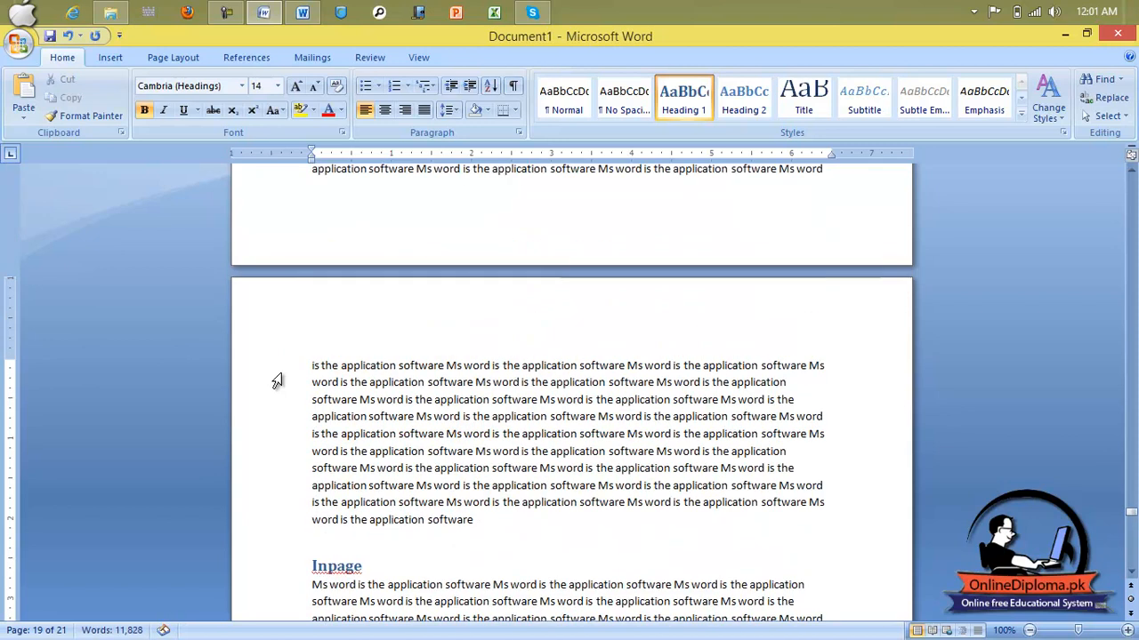
left_click_drag(383, 339, 294, 345)
type("har")
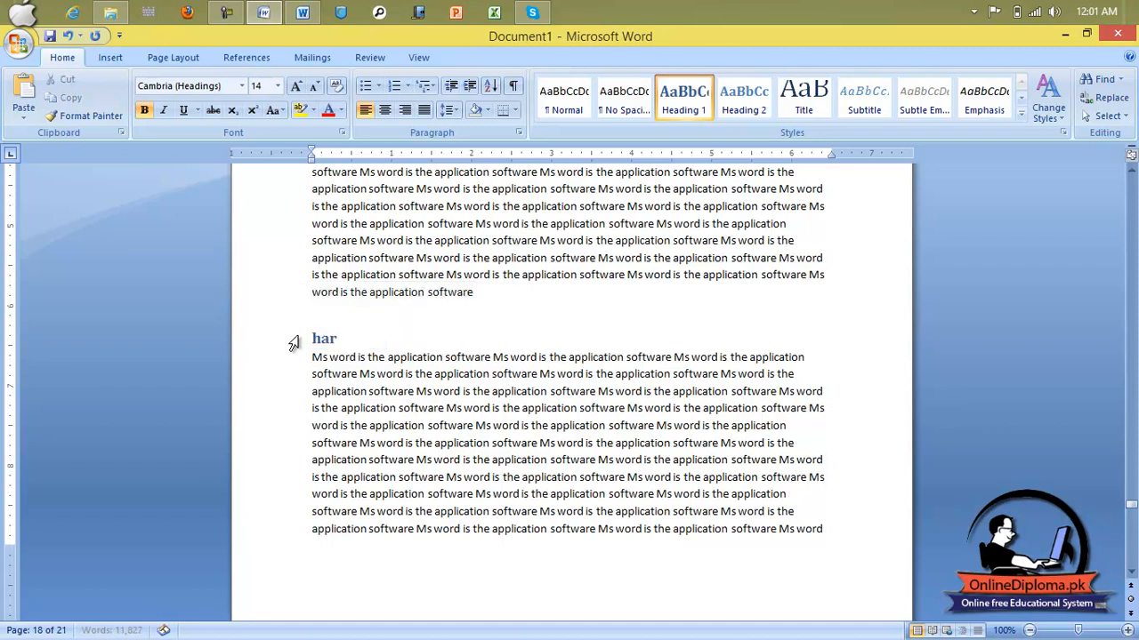
type("dware")
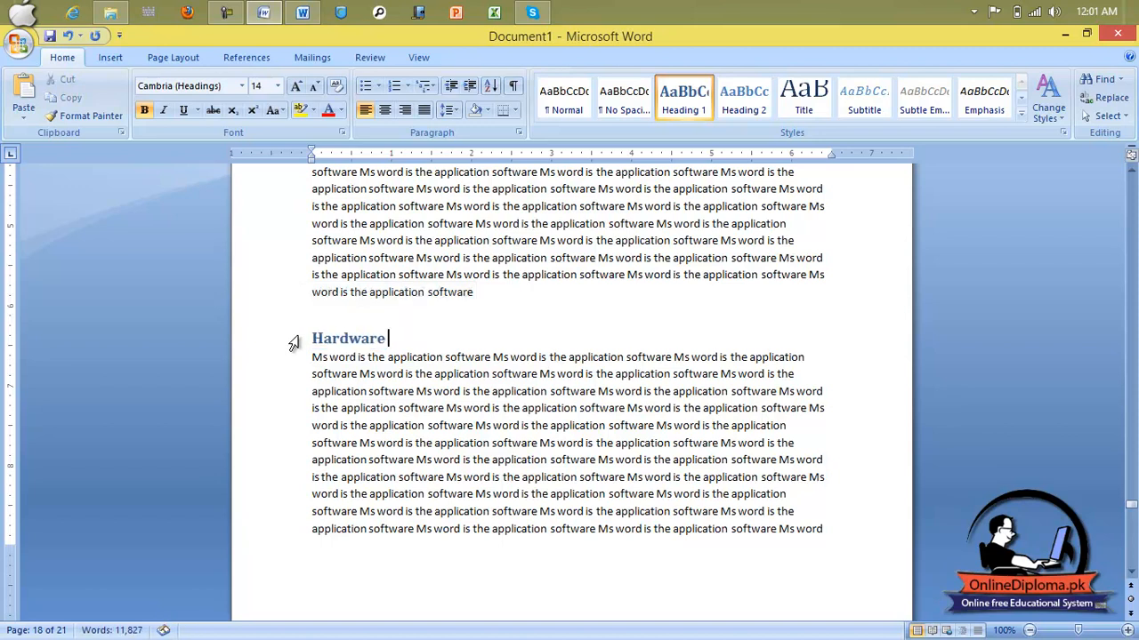
Replace the "Ms office" heading near the start of page 18 with "Software".
key("ctrl+z")
key("ctrl+z")
key("ctrl+z")
left_click_drag(376, 295, 310, 291)
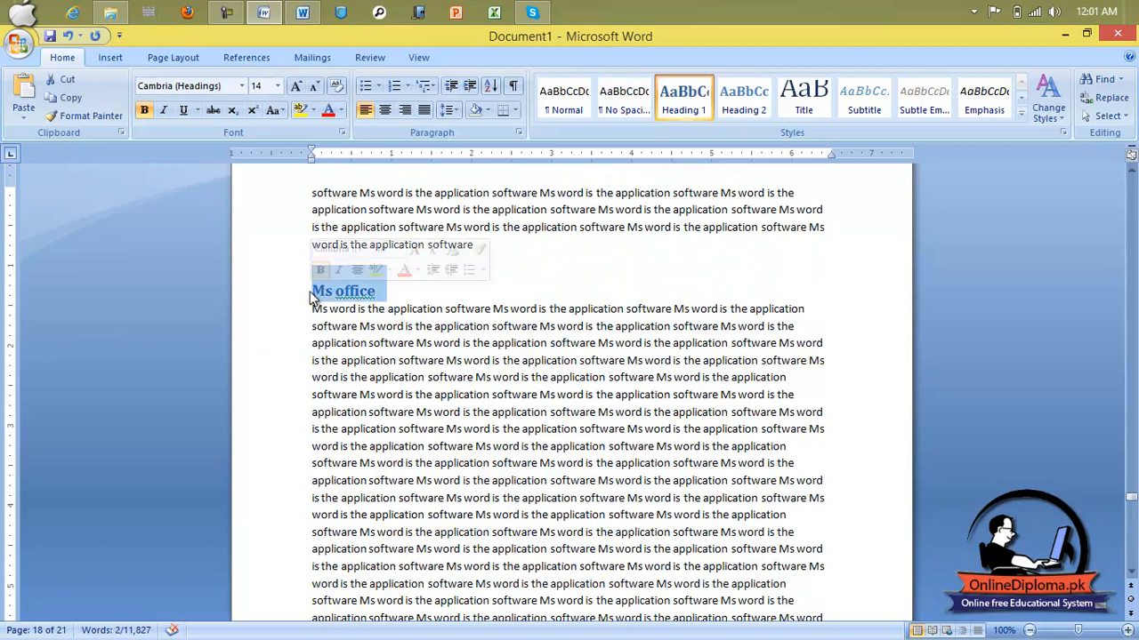
type("software")
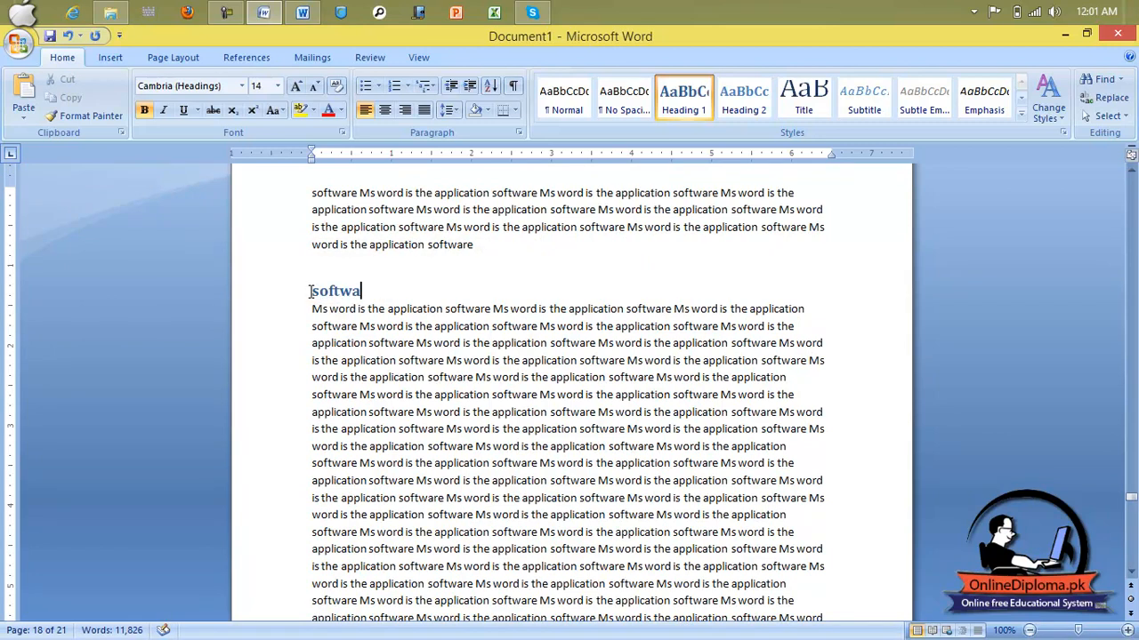
scroll(299, 297, "up", 8)
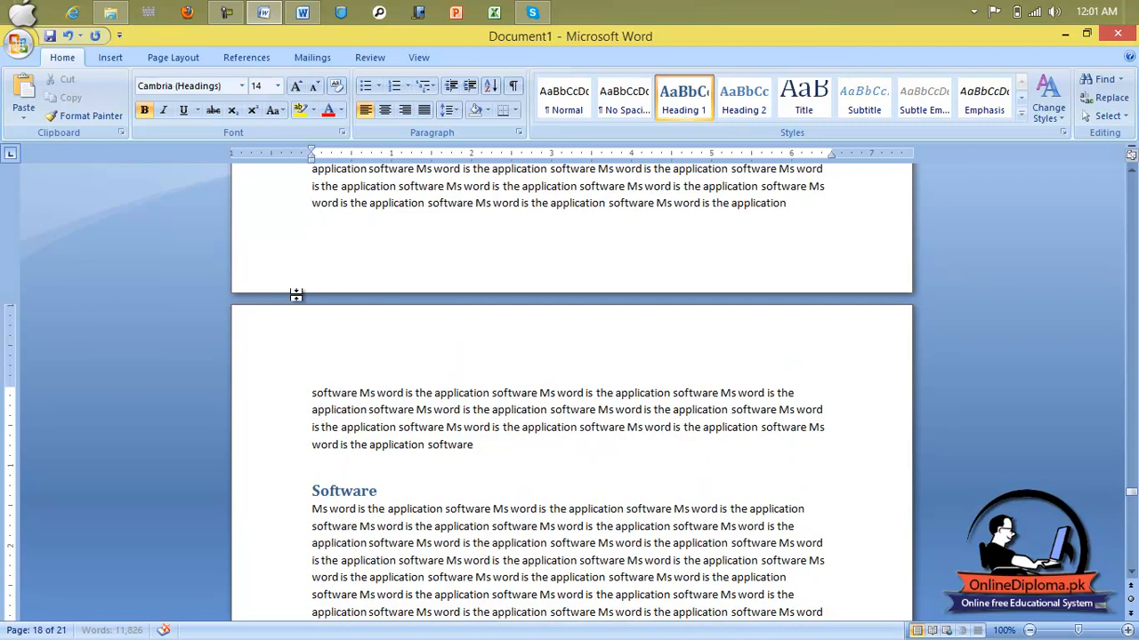
Replace the "Ms office" heading in the lower part of page 17 with "Quick access".
key("ctrl+z")
key("ctrl+z")
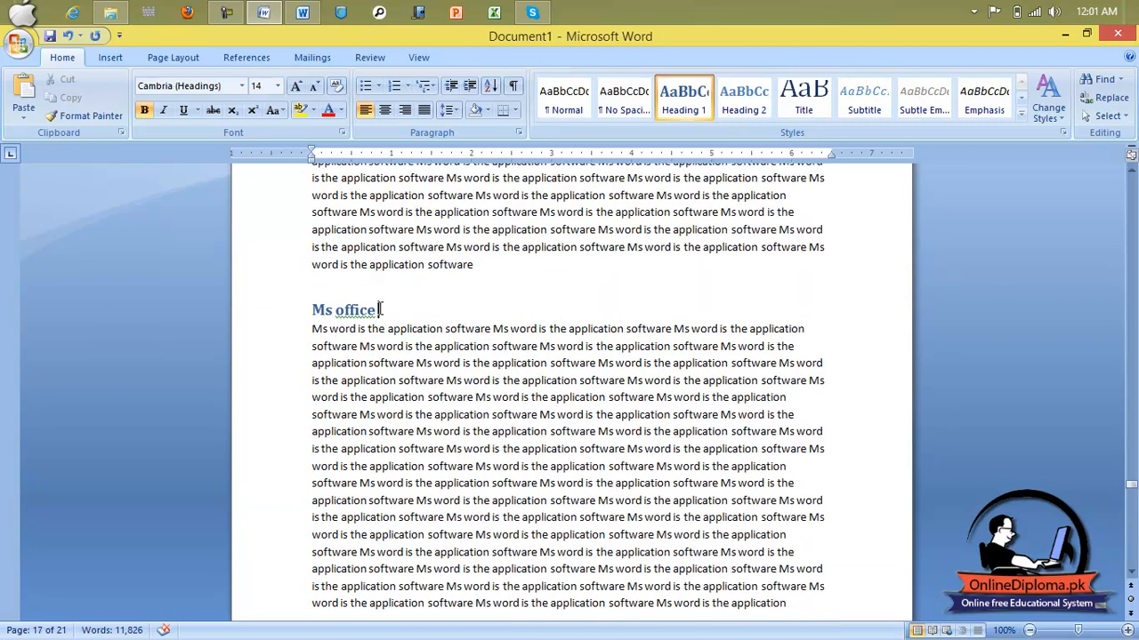
left_click_drag(382, 309, 308, 299)
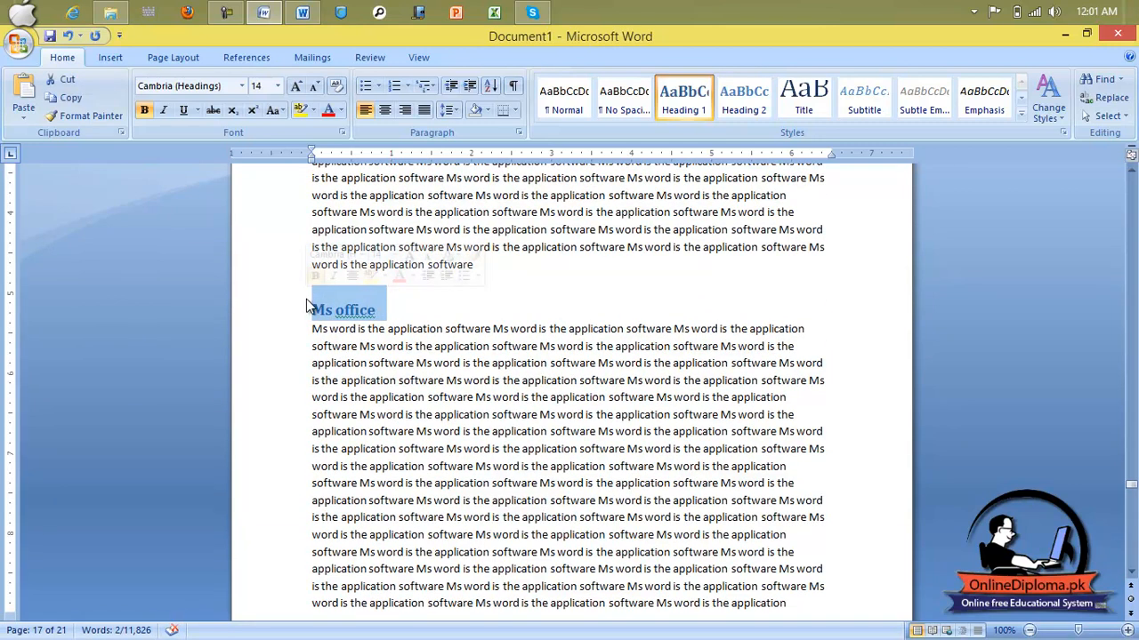
type("Quic")
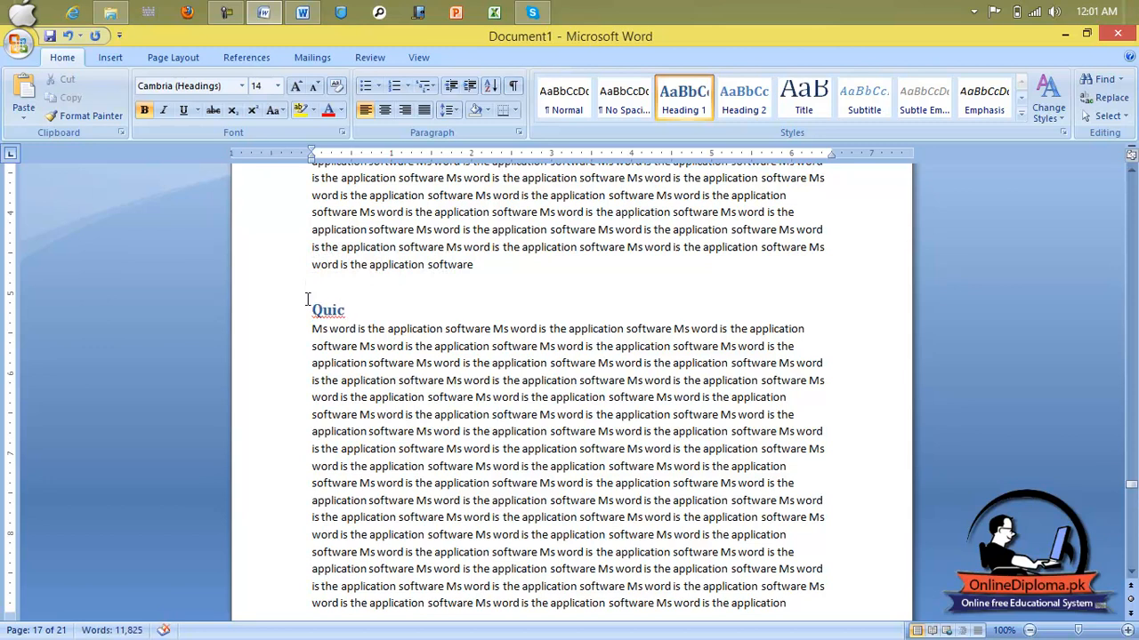
type("k access")
key("ctrl+z")
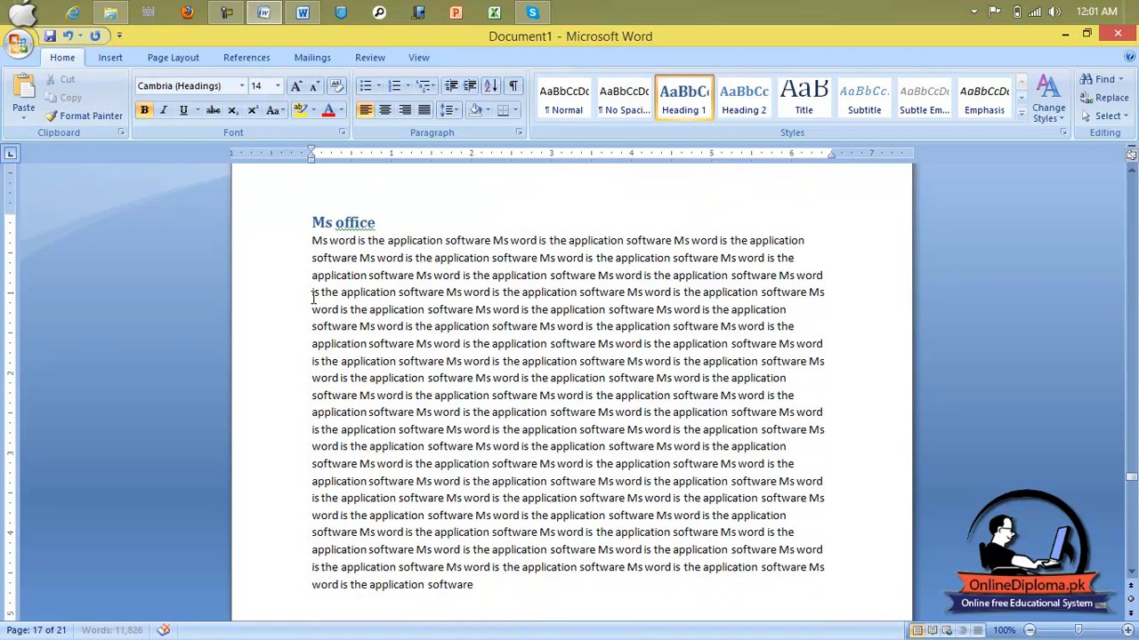
Replace the "Ms office" heading at the start of page 17 with "Data base", correcting the misspelled first word.
left_click_drag(379, 307, 312, 301)
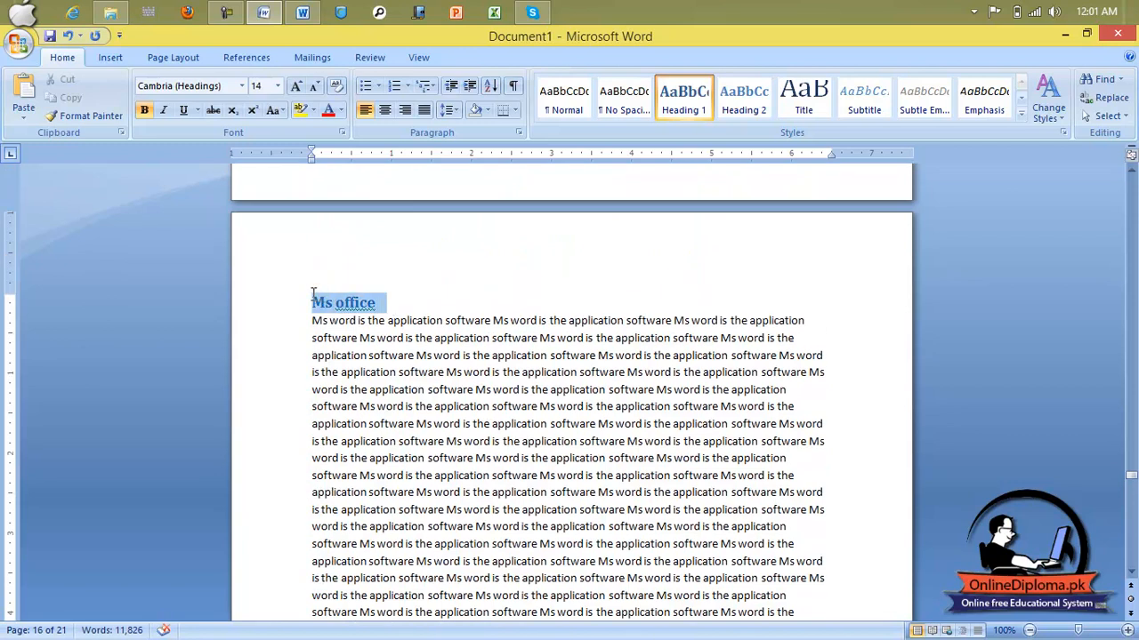
type("dasta ba")
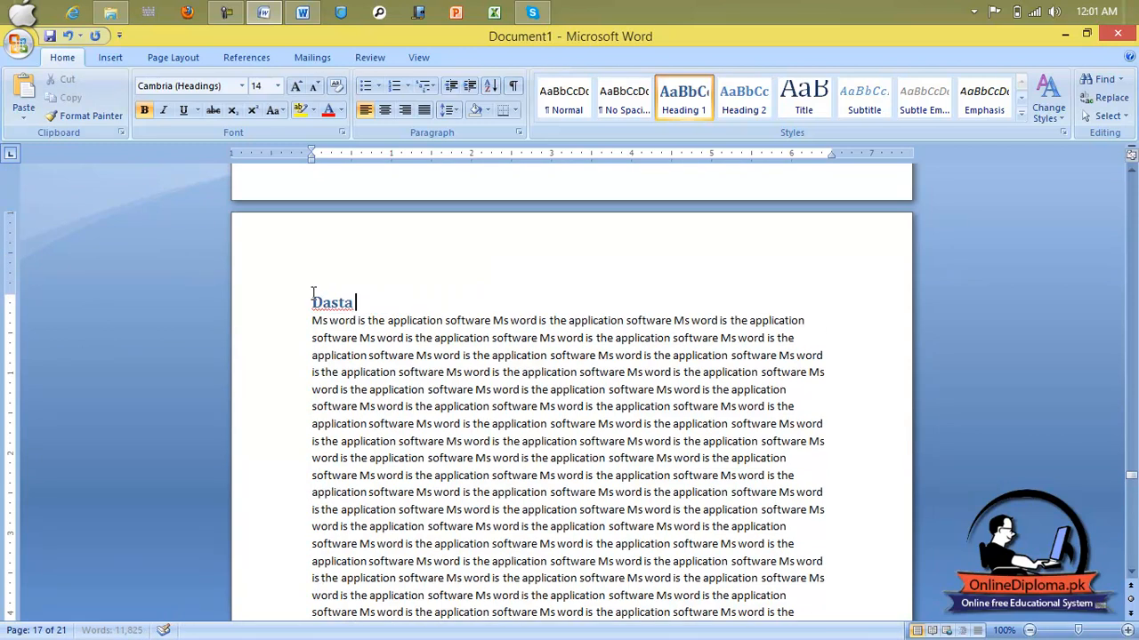
type("se")
scroll(313, 294, "up", 1)
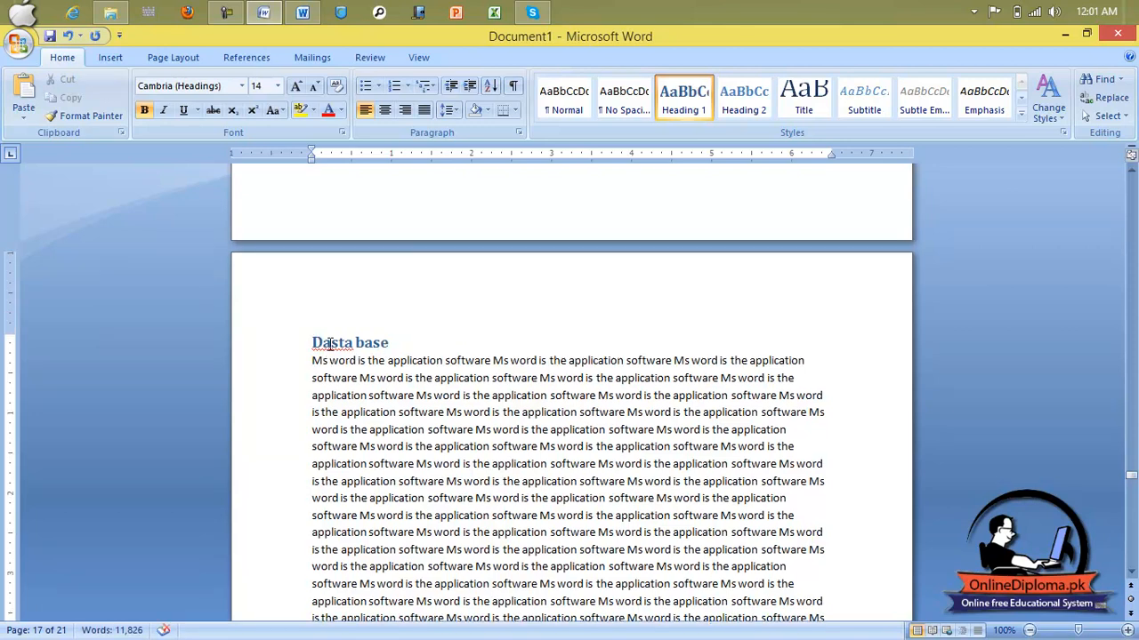
right_click(331, 341)
left_click(388, 363)
Replace the "Ms office" heading in the middle of page 16 with "Photoshop".
scroll(392, 356, "down", 5)
scroll(391, 356, "up", 2)
left_click_drag(383, 392, 313, 392)
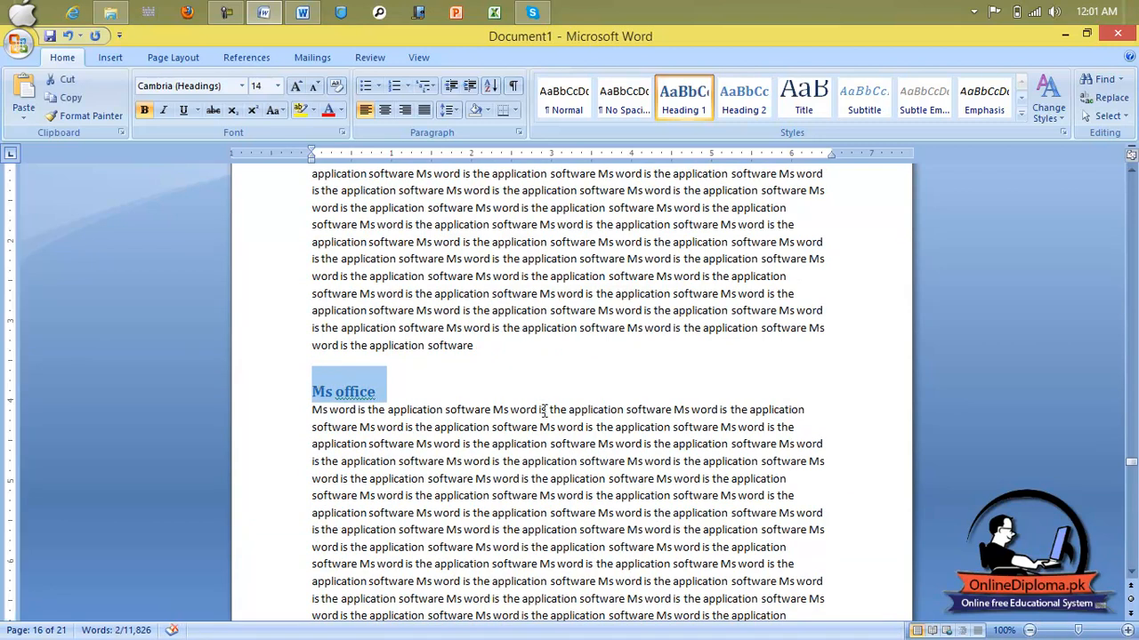
key("BackSpace")
type("Inp")
key("BackSpace")
key("BackSpace")
key("BackSpace")
type("pho")
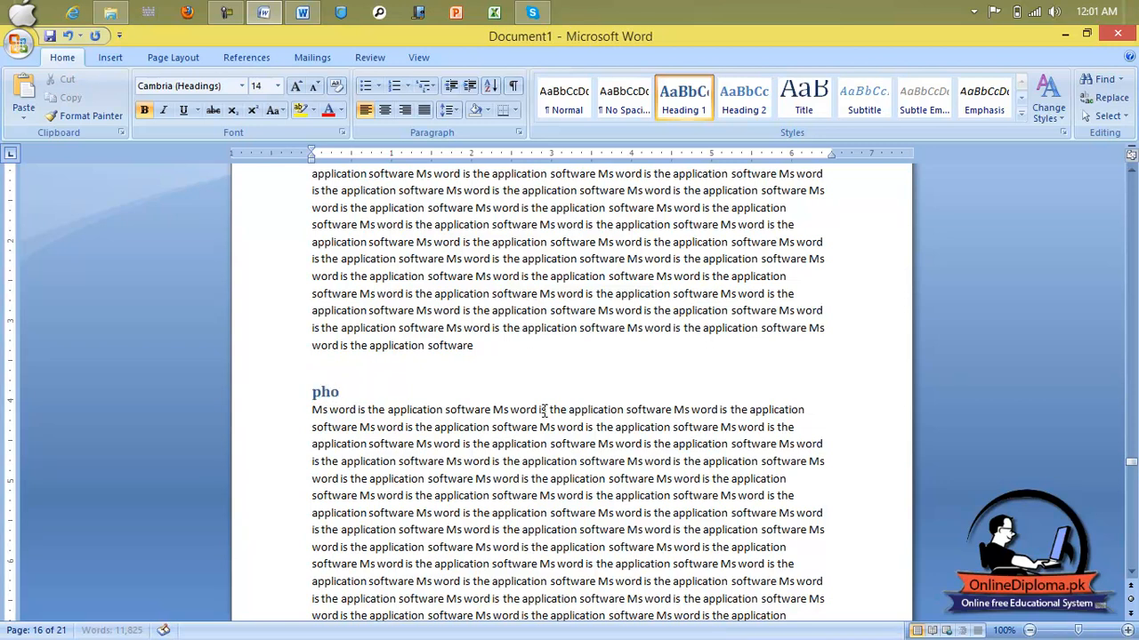
type("toshop")
key("BackSpace")
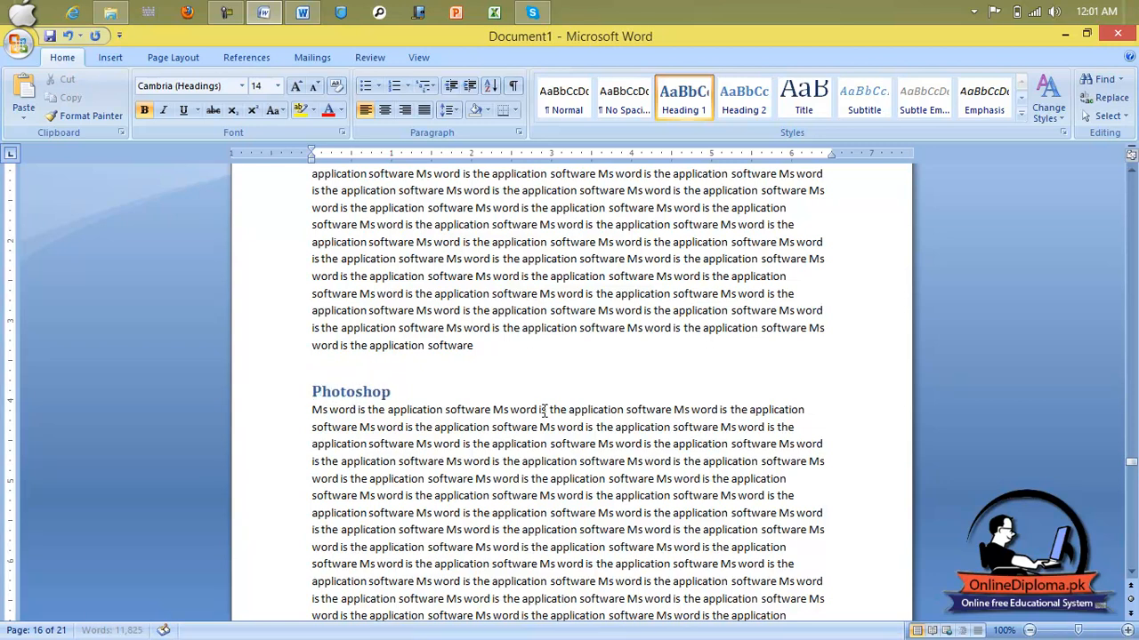
Insert three blank lines above the first "Ms office" heading on page 1 and place the cursor on the first blank line.
scroll(540, 409, "up", 10)
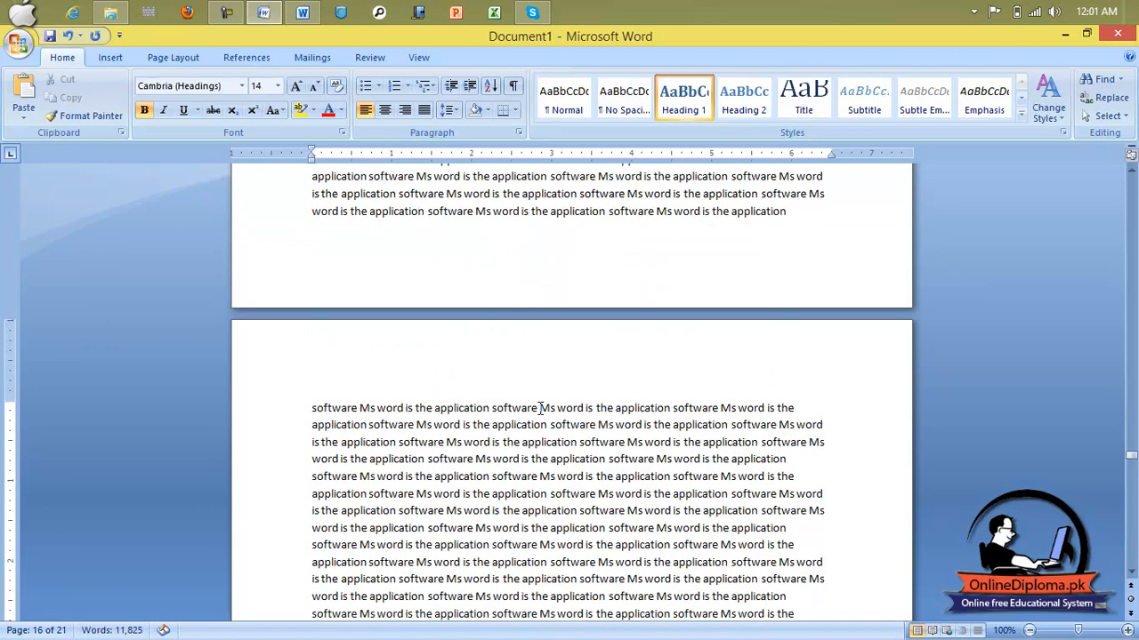
left_click_drag(377, 441, 321, 431)
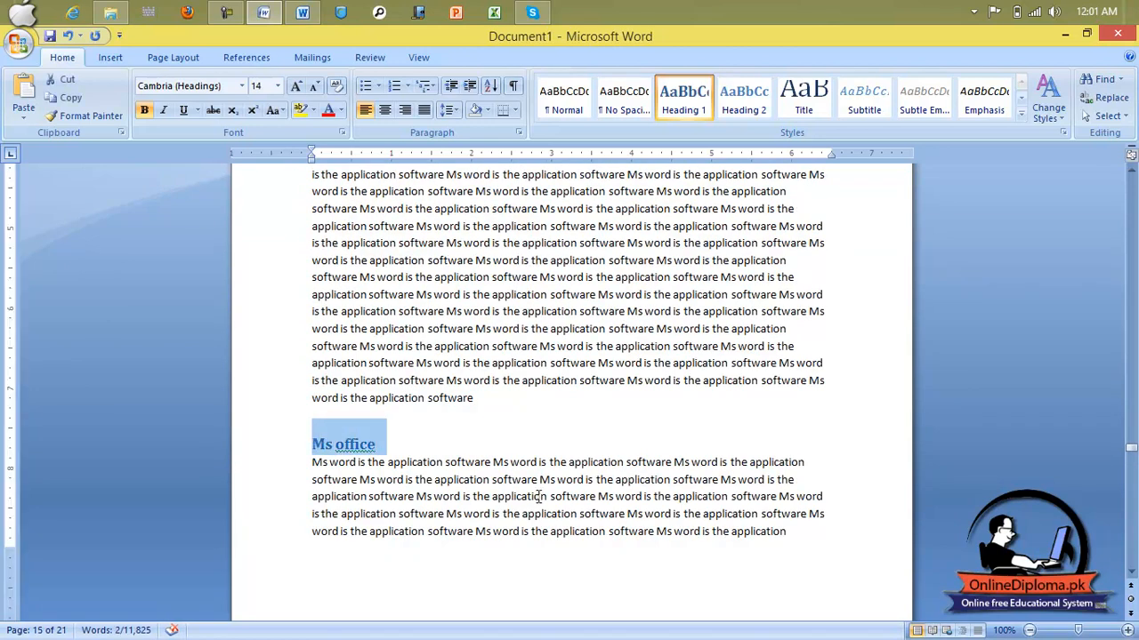
scroll(540, 495, "up", 15)
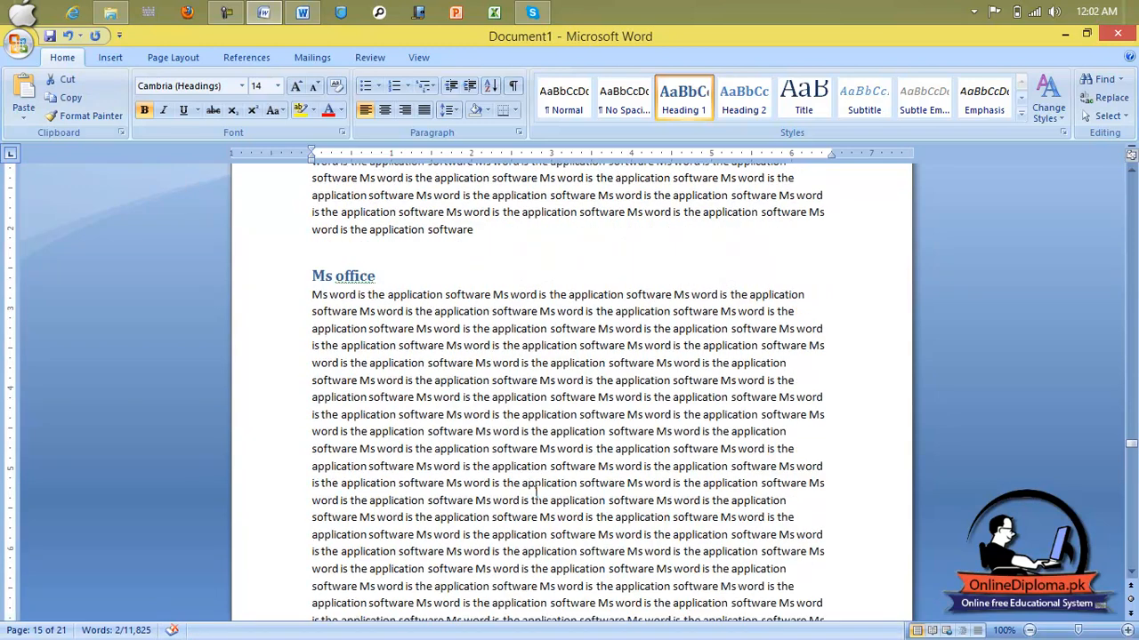
scroll(540, 495, "up", 15)
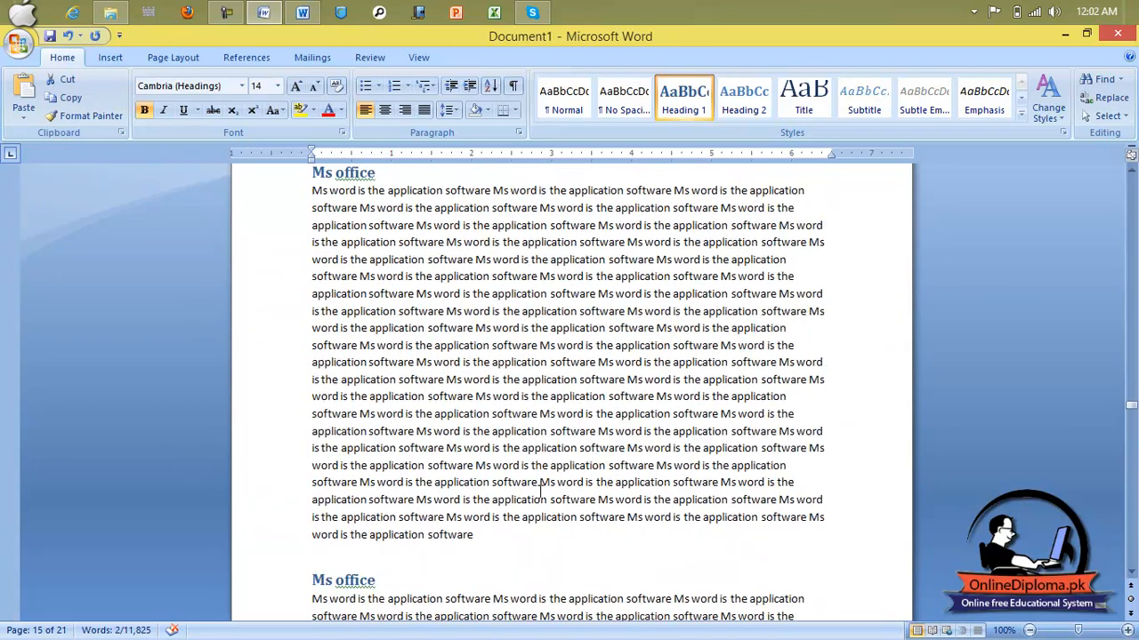
scroll(540, 489, "up", 15)
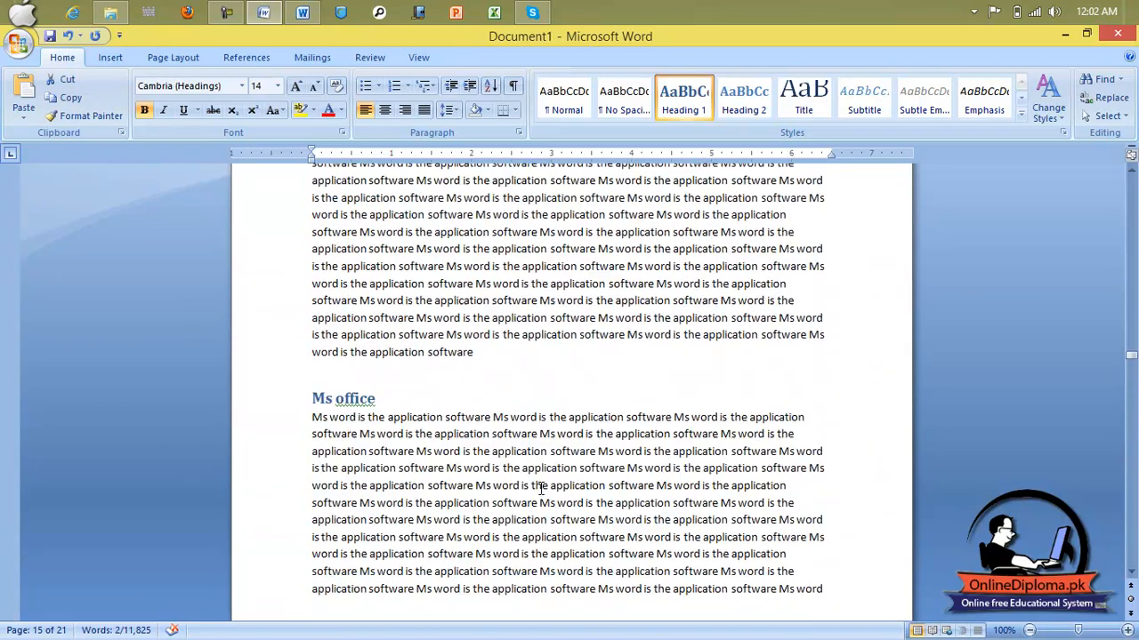
scroll(542, 488, "up", 15)
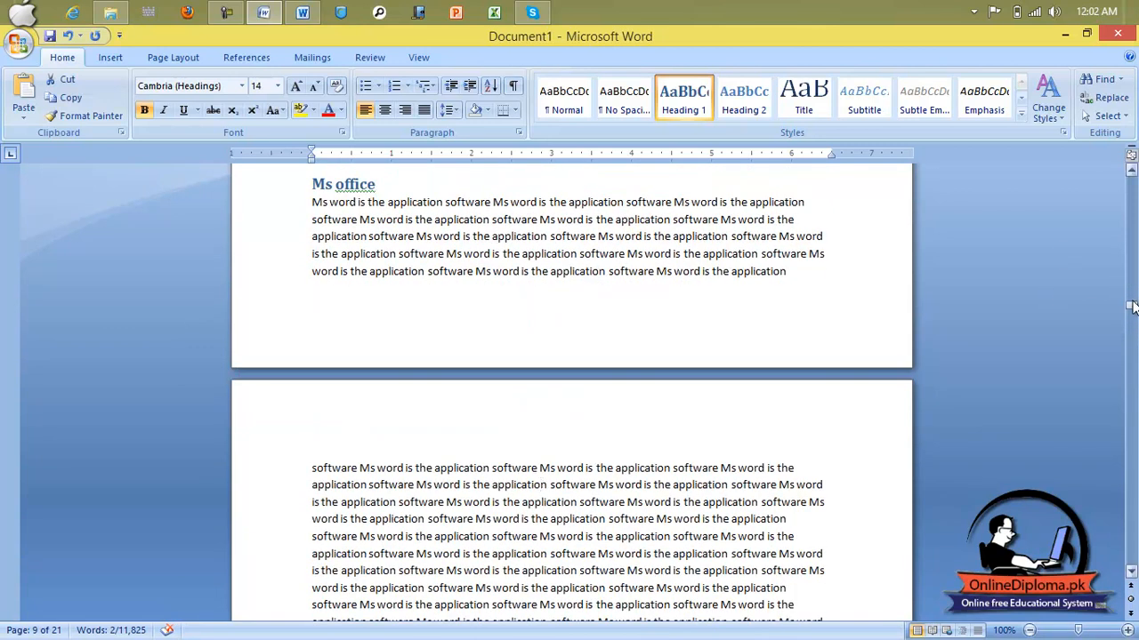
left_click_drag(1131, 305, 1129, 262)
left_click_drag(1132, 185, 1132, 184)
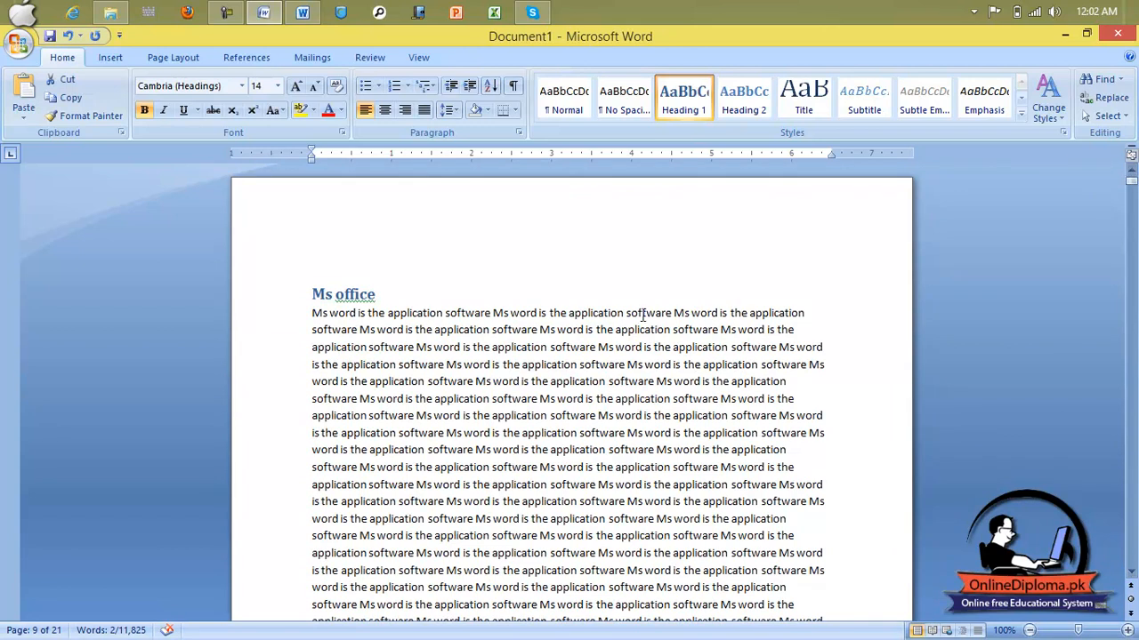
left_click(307, 289)
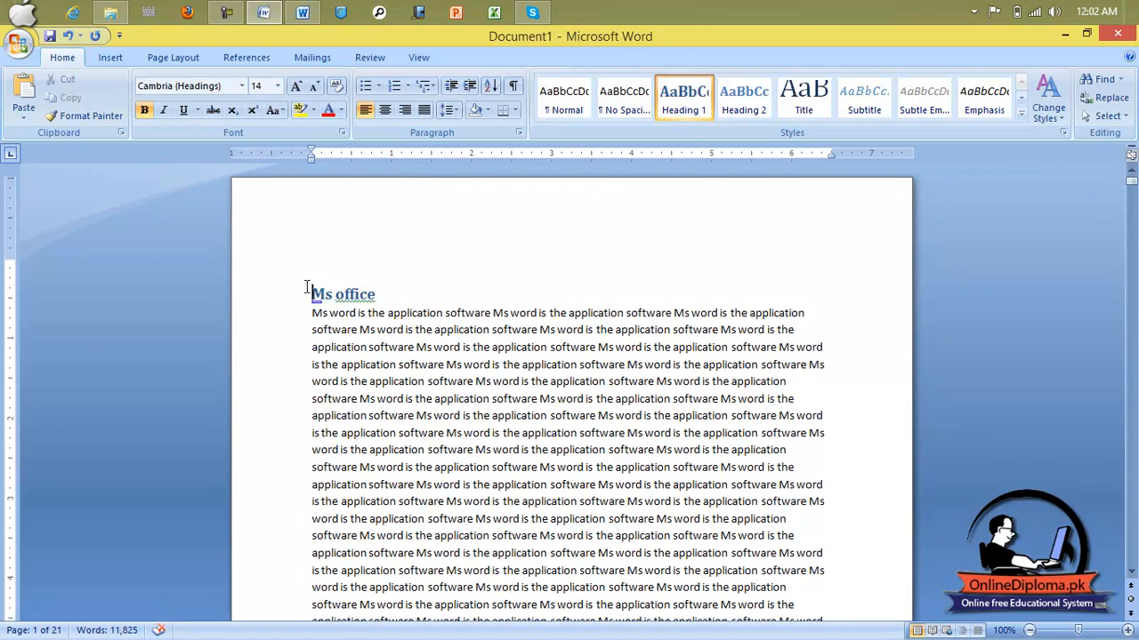
key("Return")
key("Return")
key("Return")
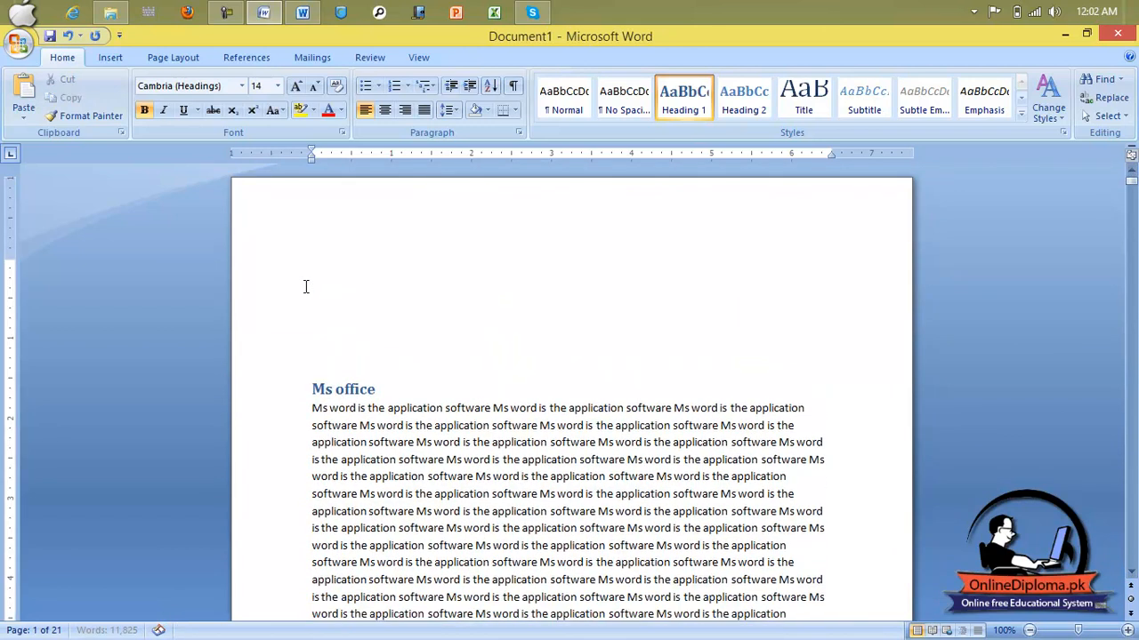
left_click(333, 294)
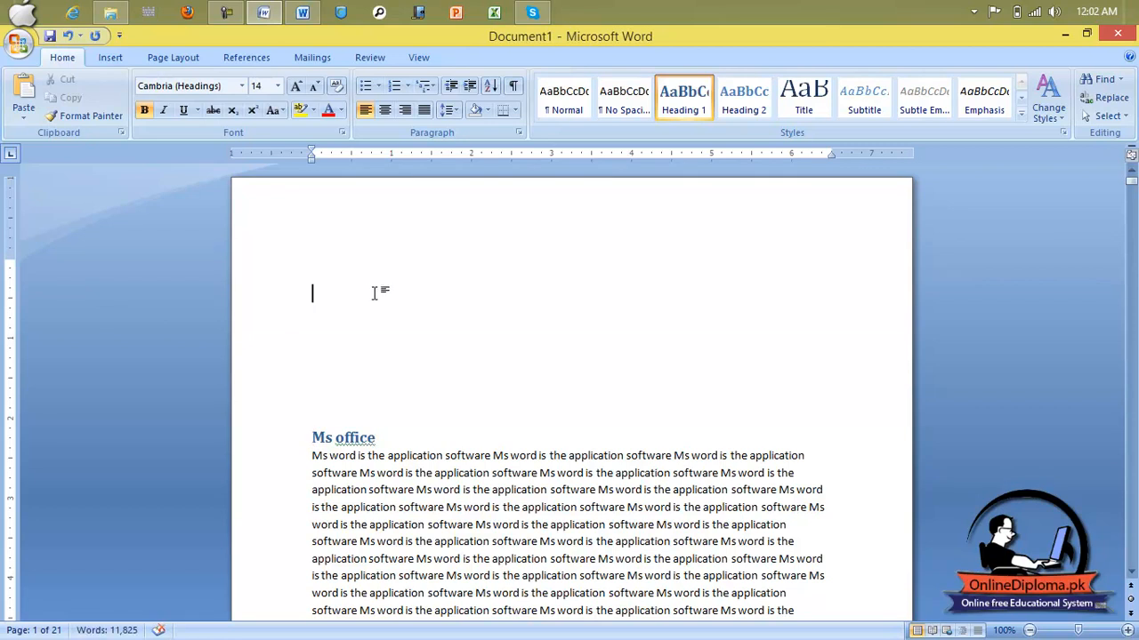
Insert the built-in Automatic Table 1 table of contents above the first heading on page 1.
left_click(249, 58)
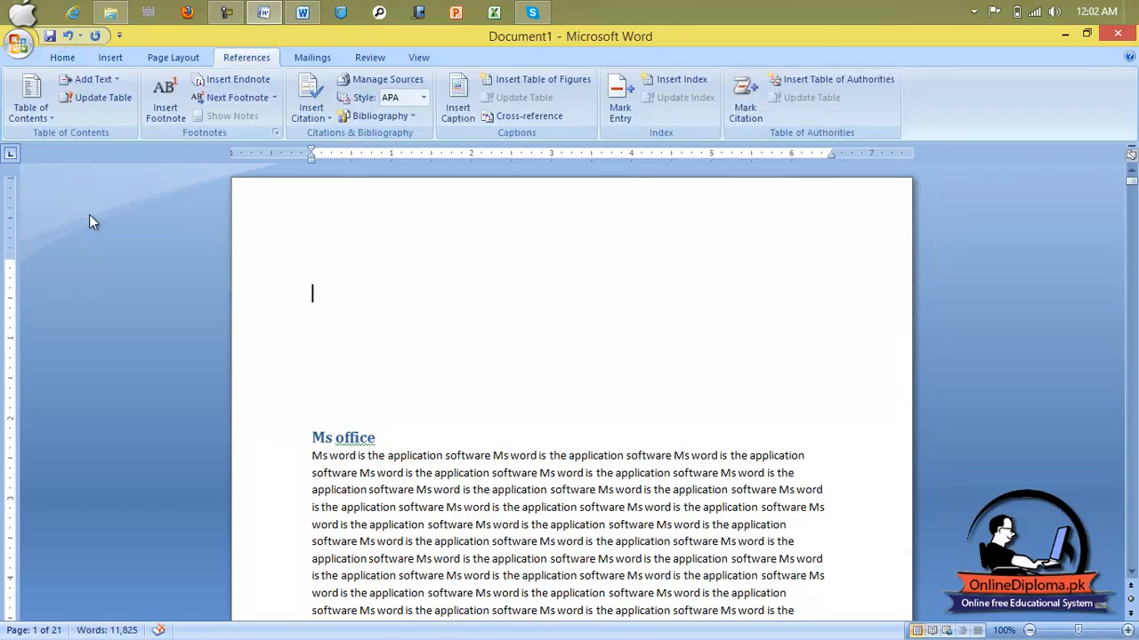
left_click(36, 102)
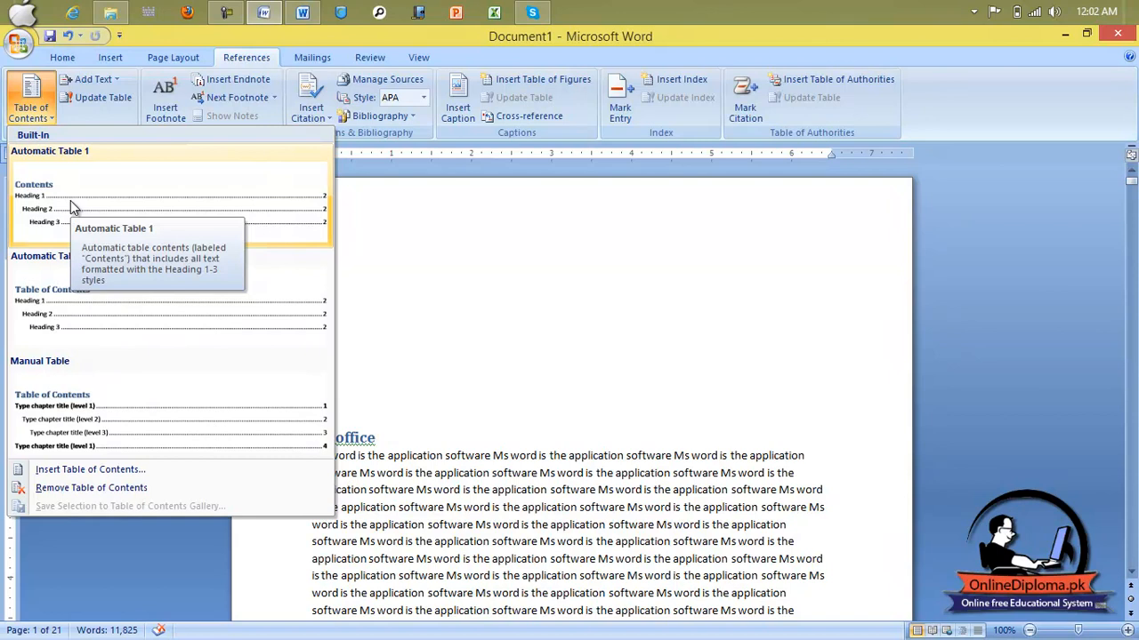
left_click(74, 207)
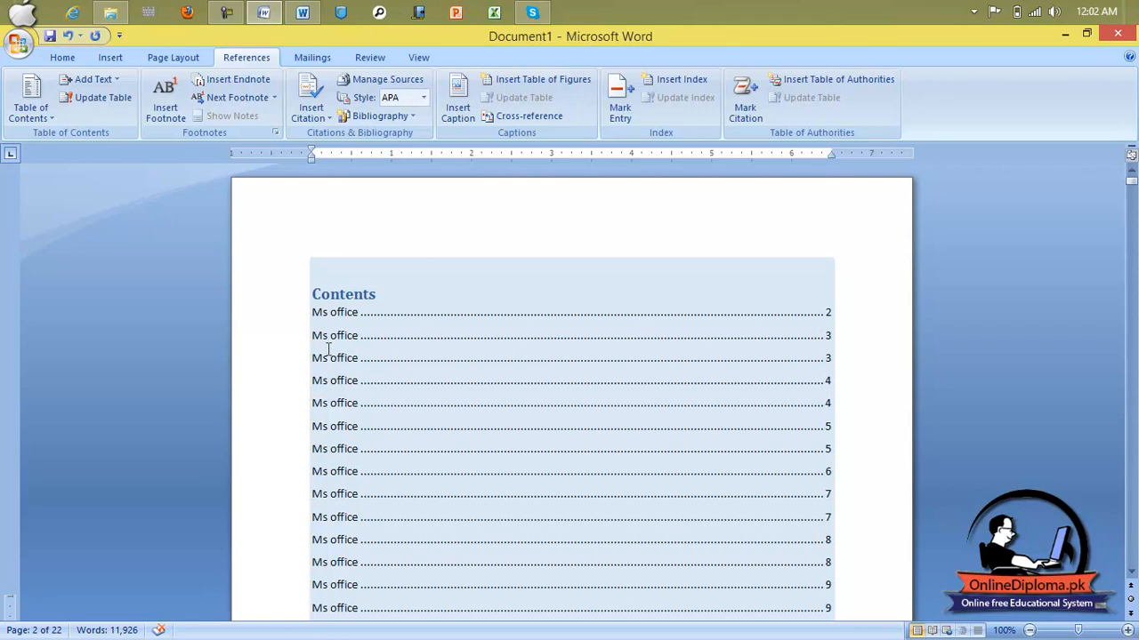
Look through the whole table of contents, checking its heading entries and page numbers, and return to its beginning.
scroll(521, 375, "down", 1)
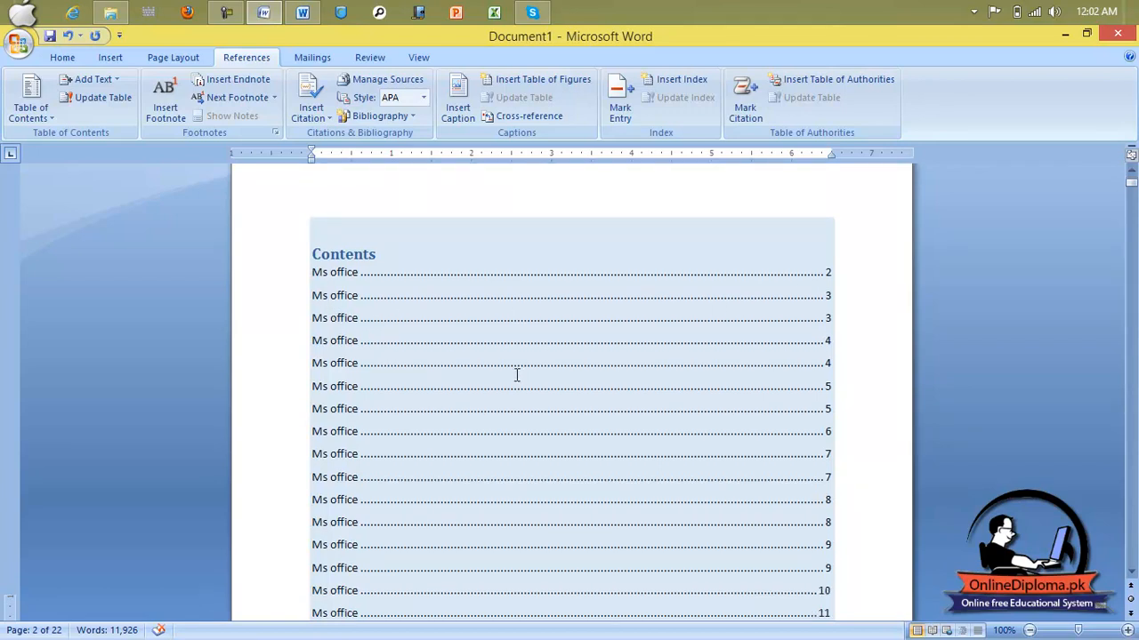
scroll(517, 375, "down", 14)
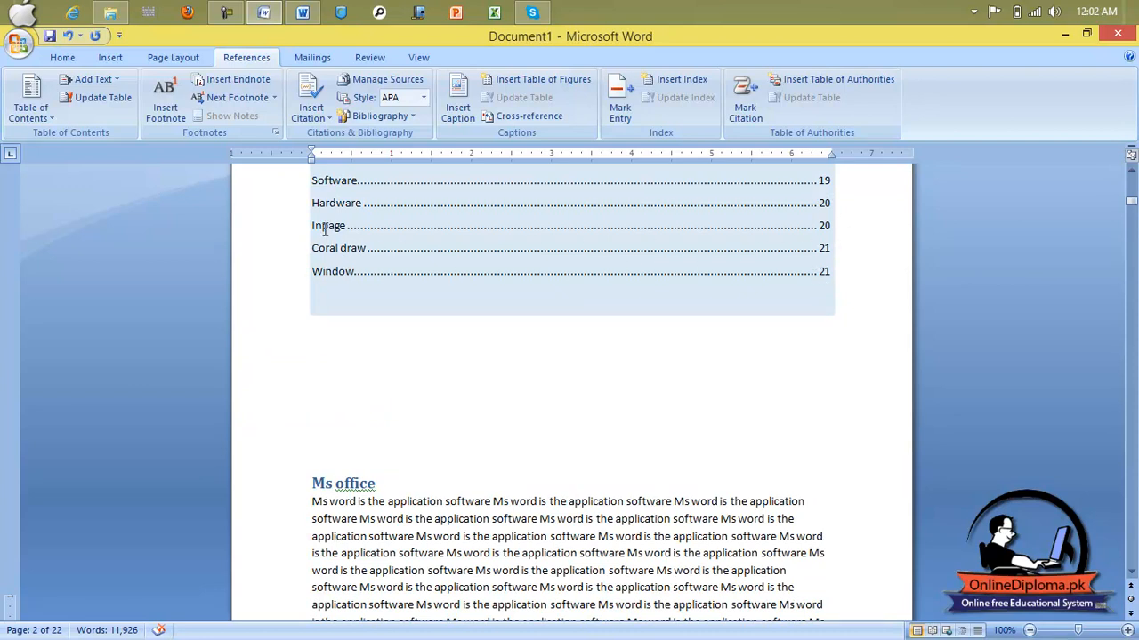
left_click(502, 359)
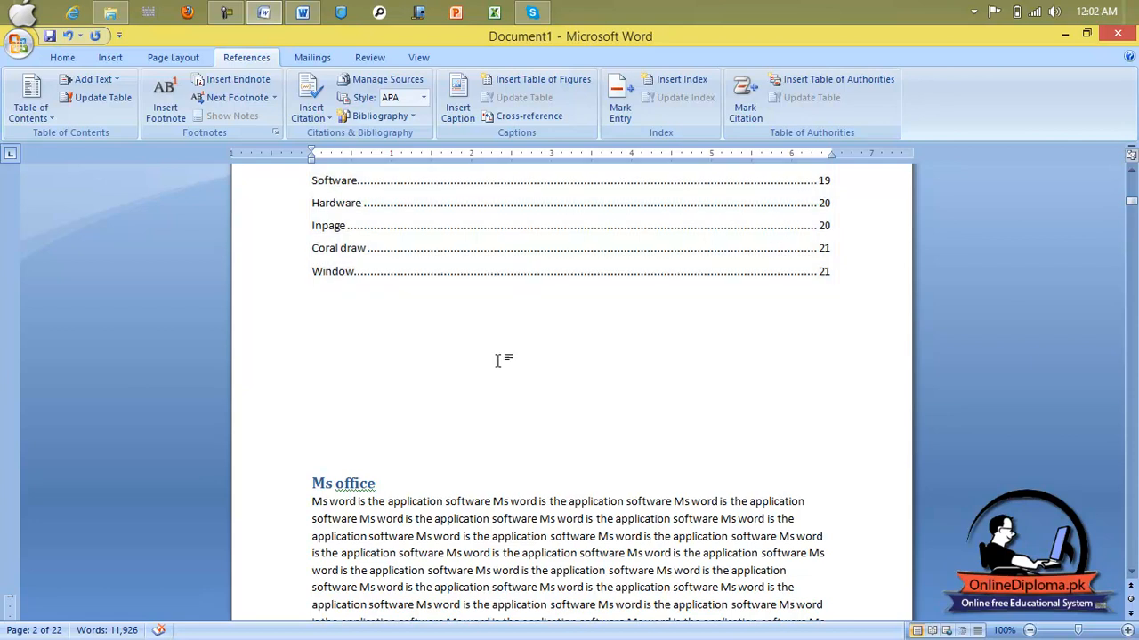
scroll(501, 358, "up", 2)
scroll(407, 382, "up", 5)
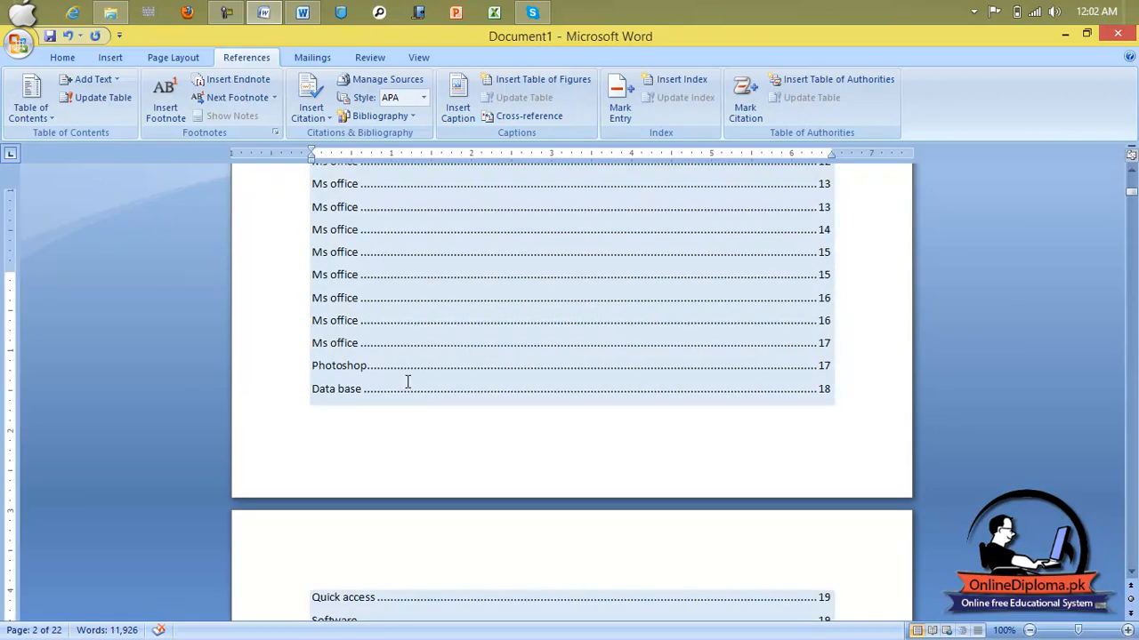
scroll(407, 381, "up", 6)
scroll(367, 377, "up", 5)
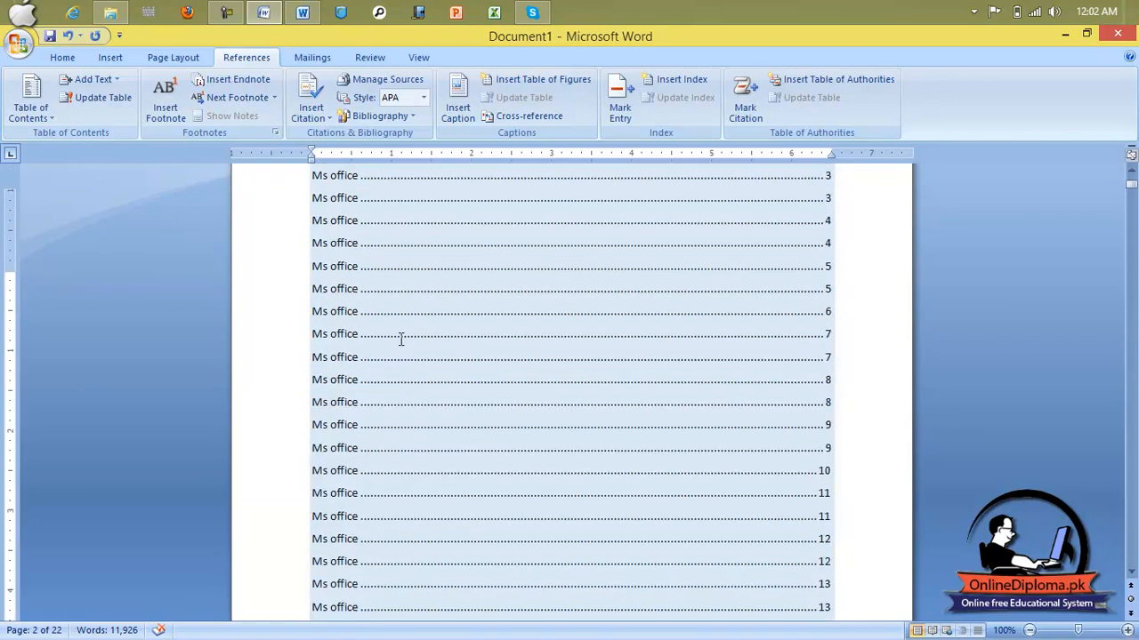
left_click(1132, 182)
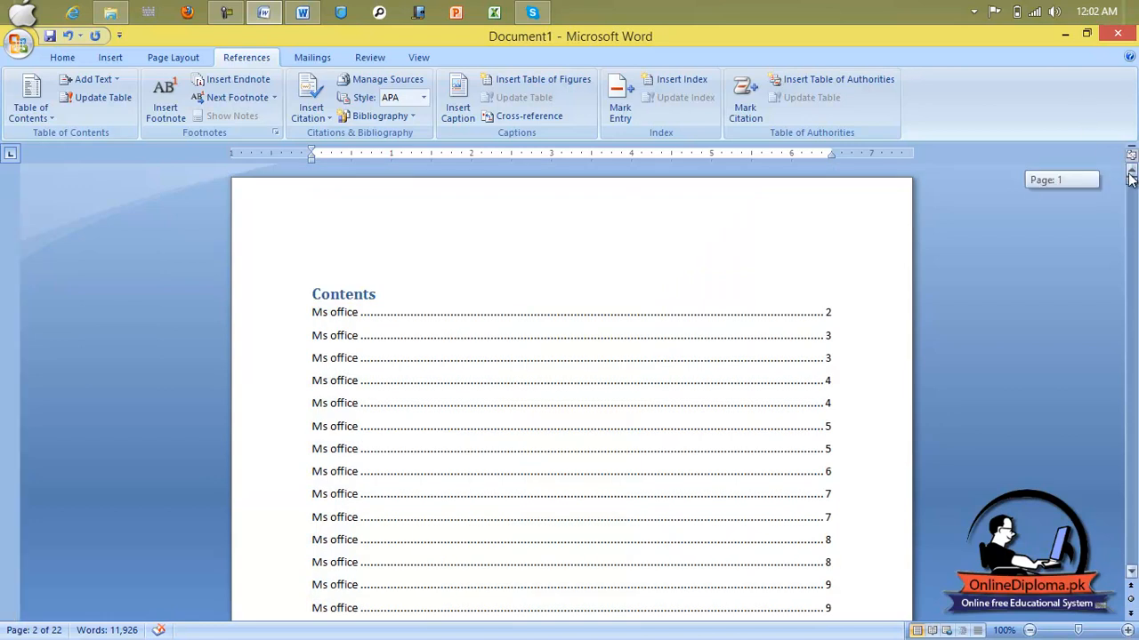
Replace the existing table of contents with the built-in Automatic Table 2.
left_click(30, 99)
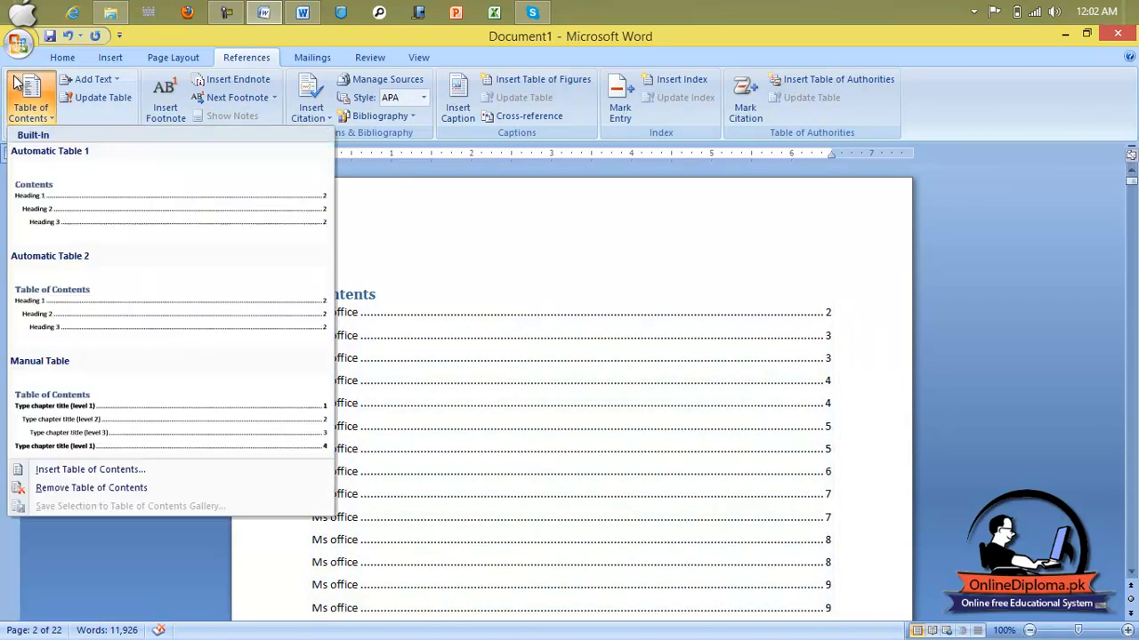
left_click(93, 304)
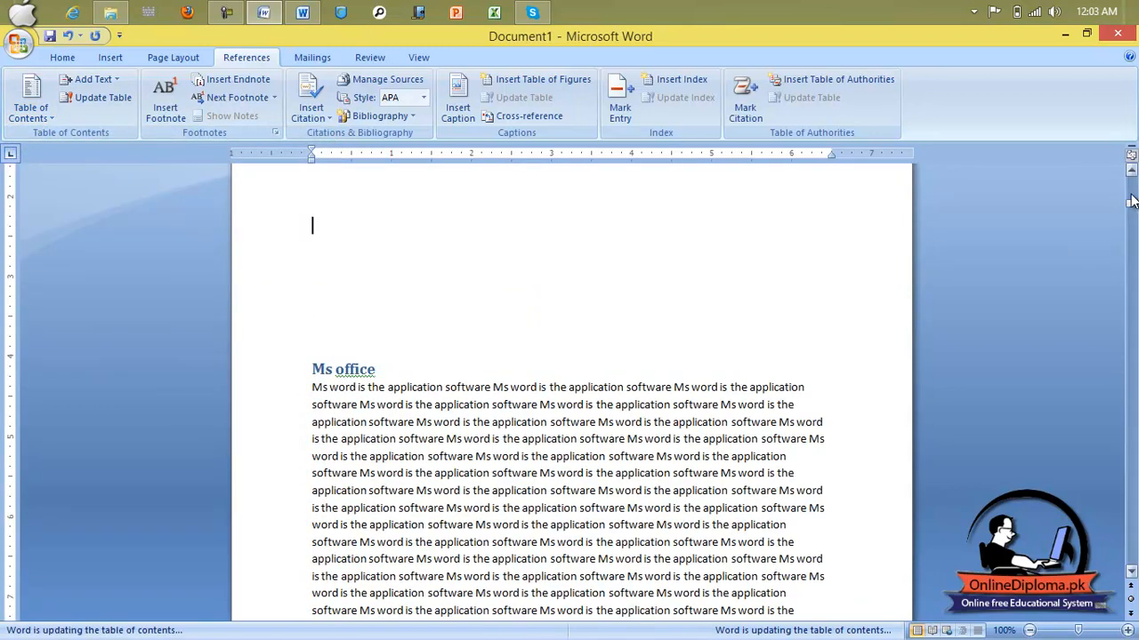
left_click_drag(1132, 203, 1133, 180)
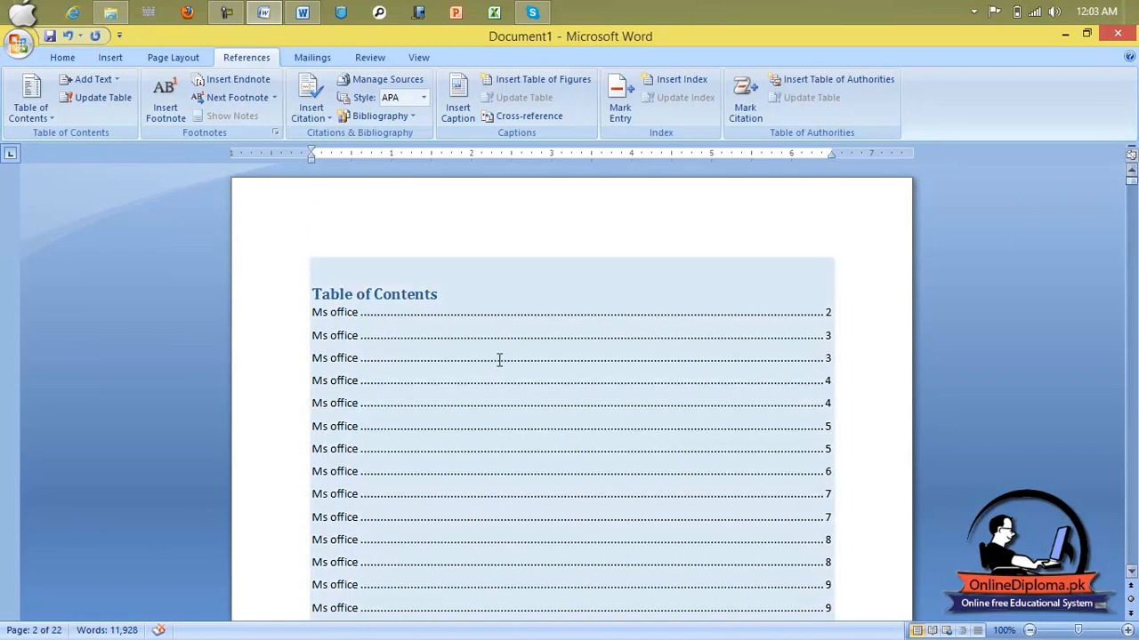
Replace the table of contents with the built-in Manual Table and select its first level 1 chapter title placeholder.
left_click(16, 122)
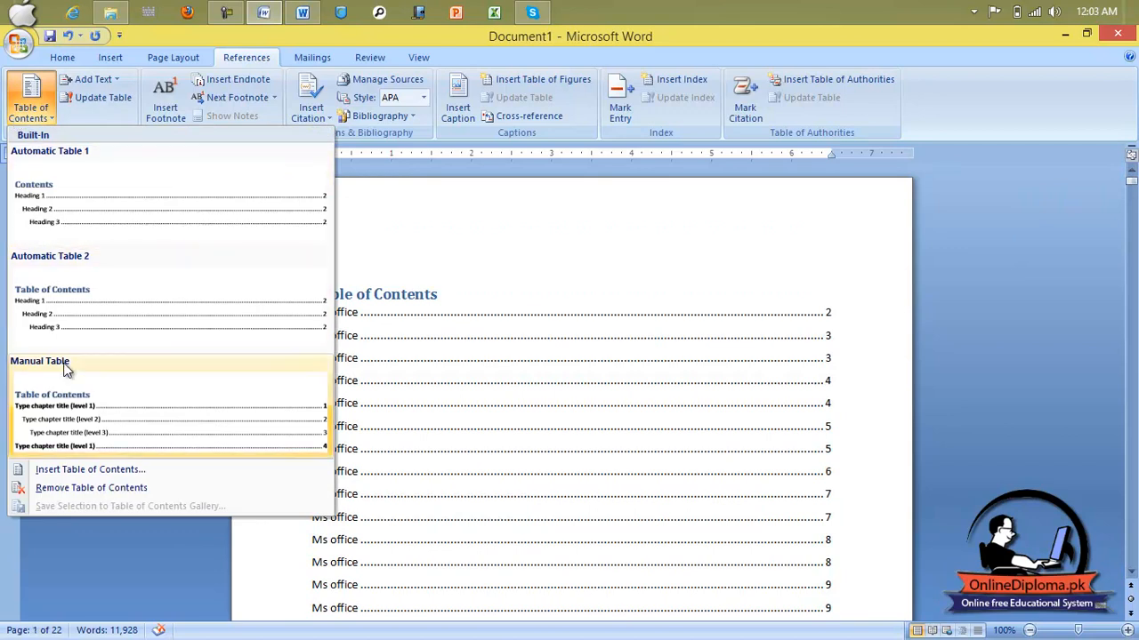
left_click(69, 416)
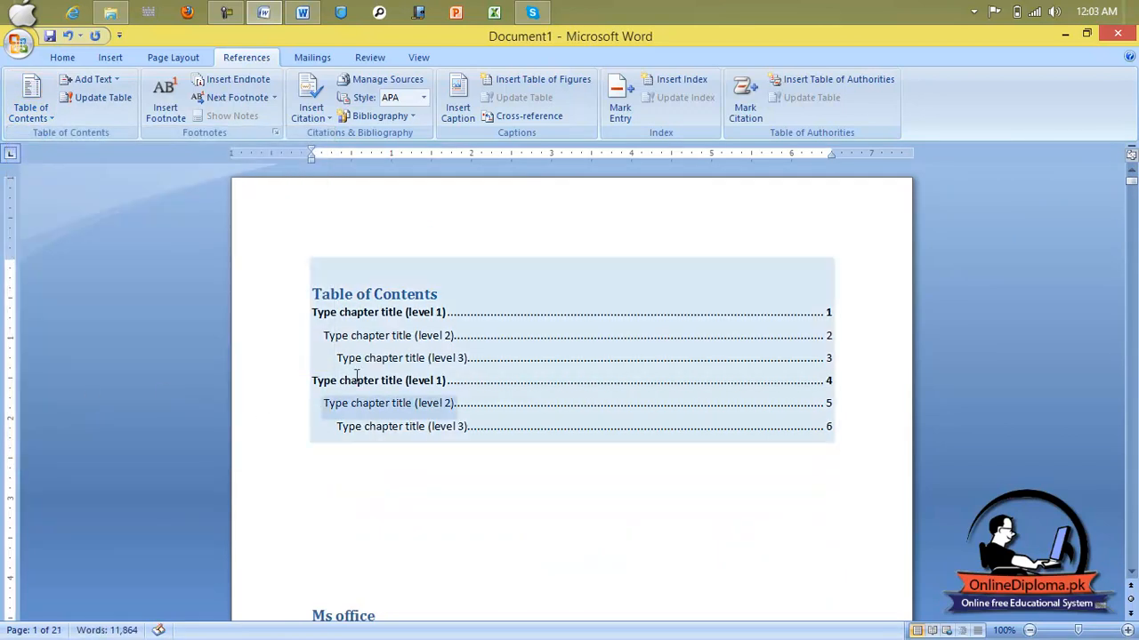
left_click(376, 312)
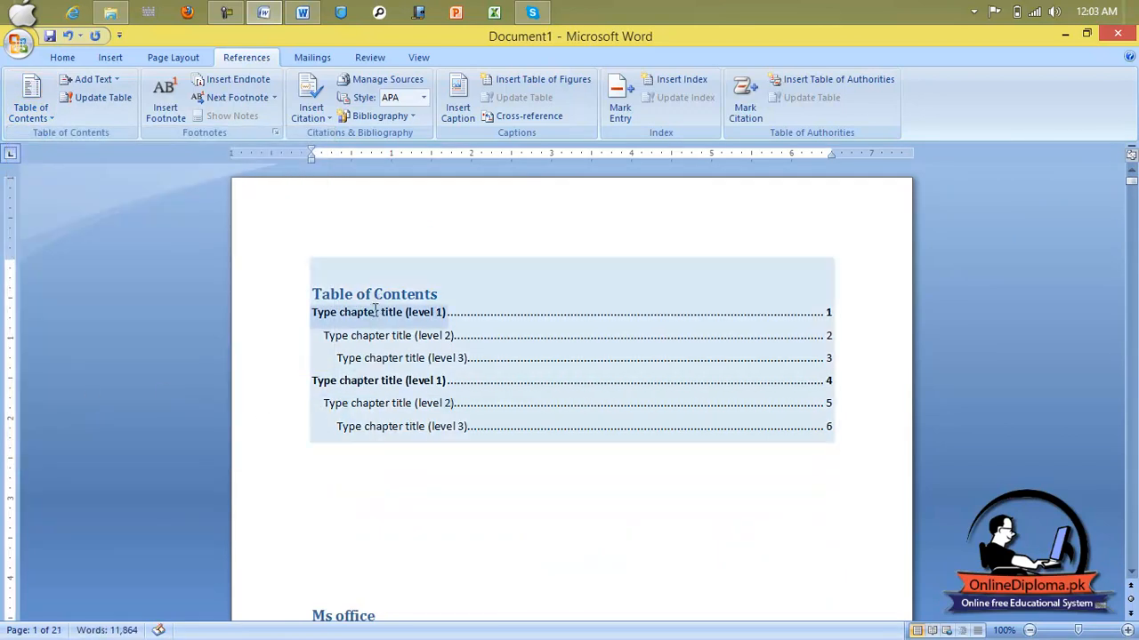
Fill in the first level 1 chapter title of the manual table of contents with "Chapter 1".
left_click(376, 311)
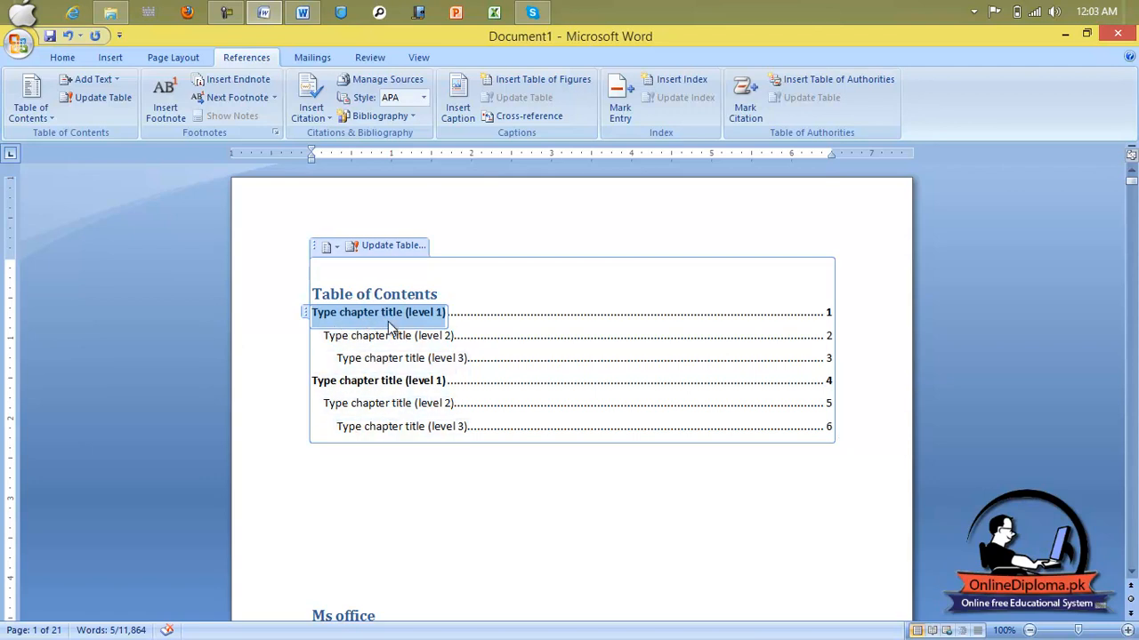
type("cp")
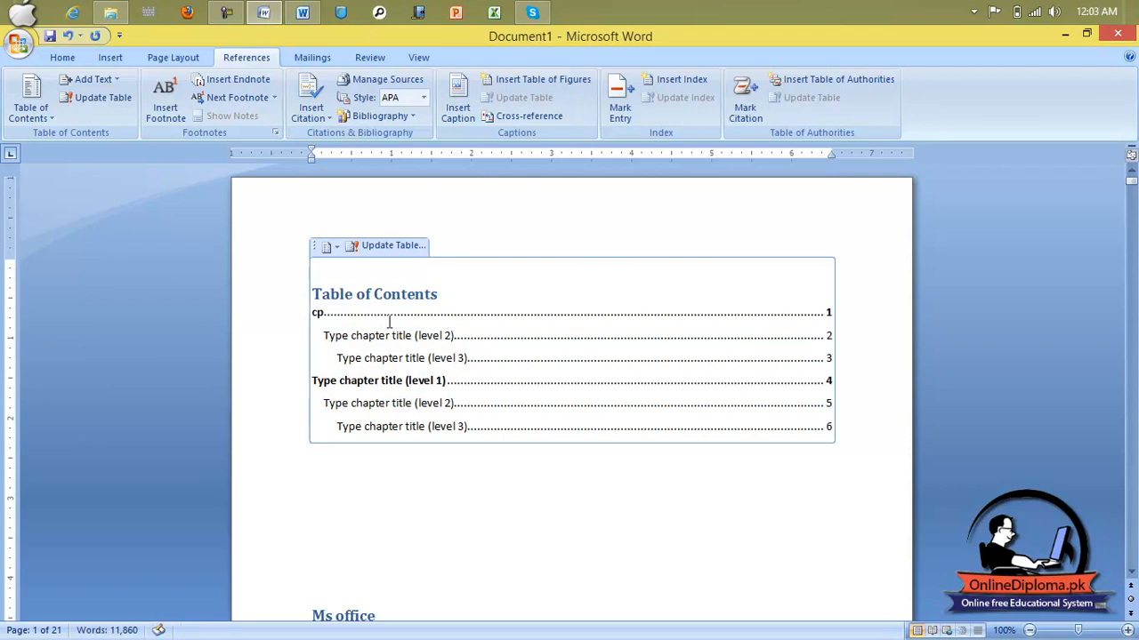
key("BackSpace")
type("hapter q")
key("BackSpace")
type("1")
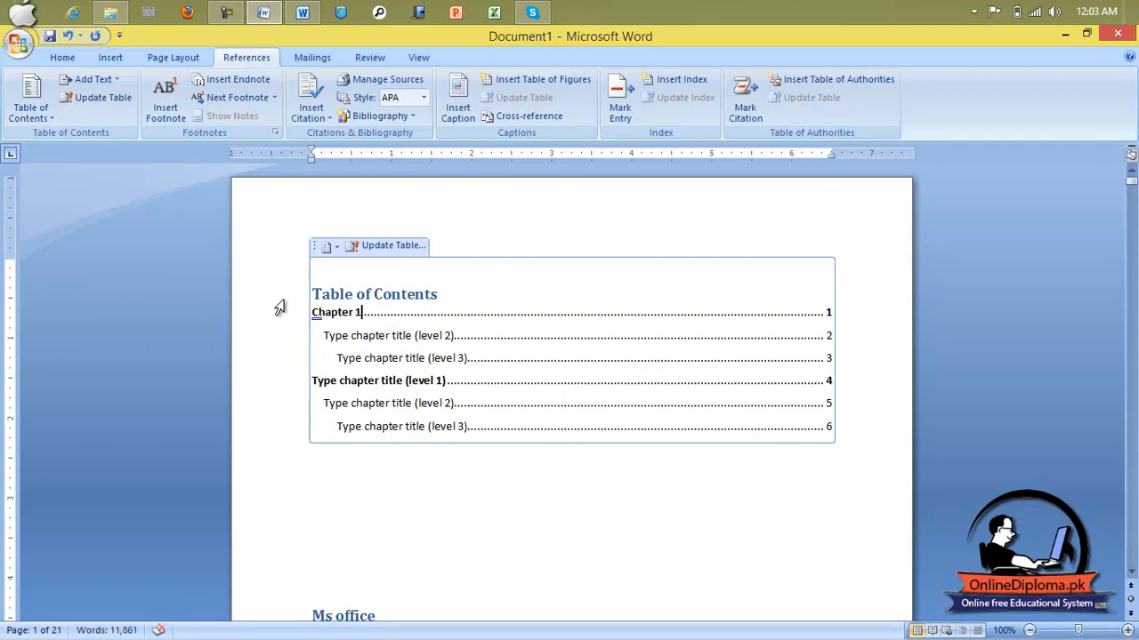
Remove the manual table of contents and insert a custom one with the From template format, 3 levels and right-aligned page numbers.
left_click(43, 112)
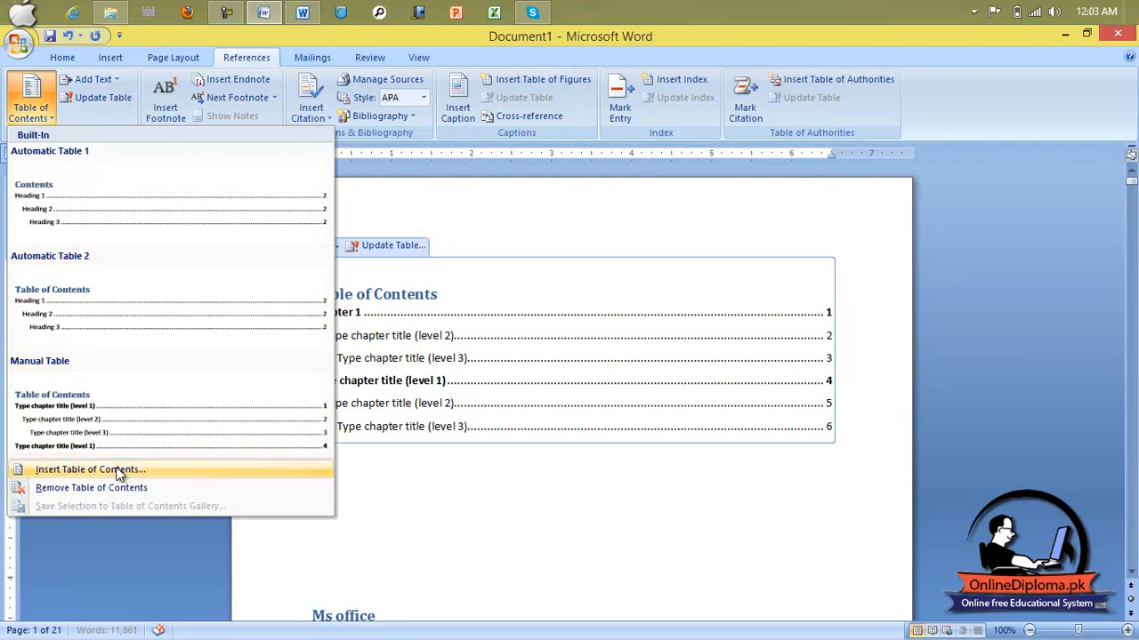
left_click(129, 491)
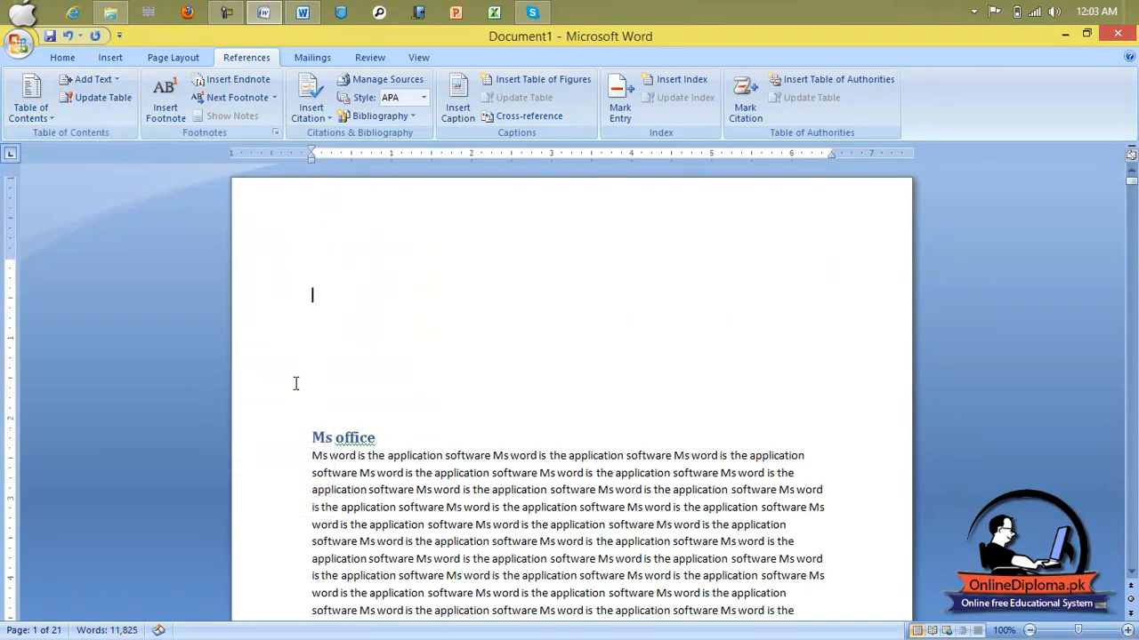
left_click(16, 111)
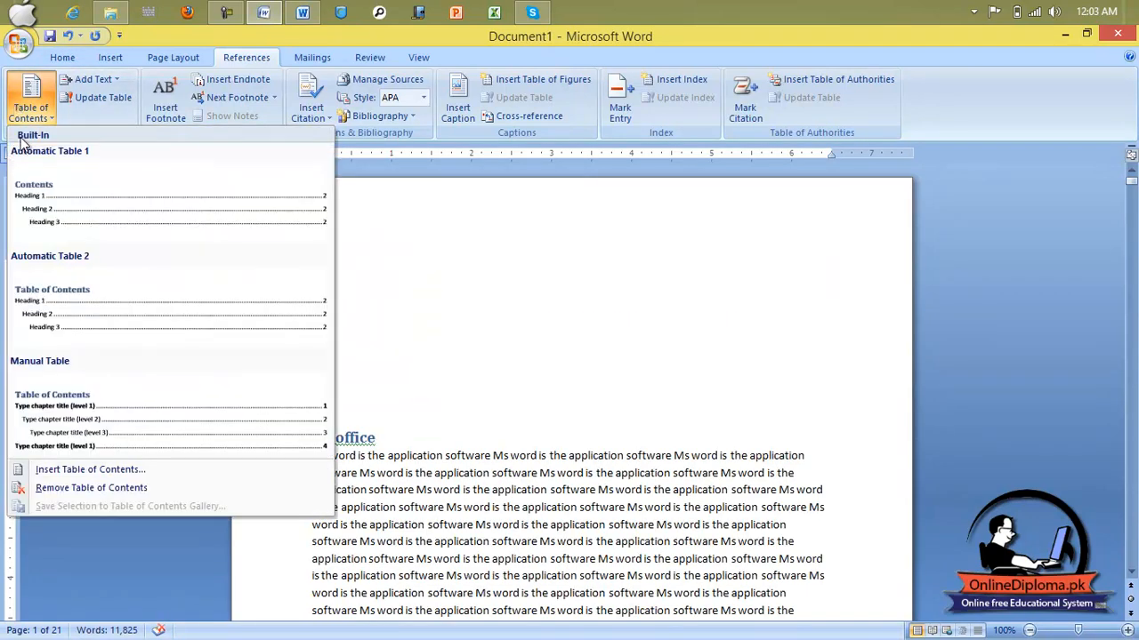
left_click(89, 469)
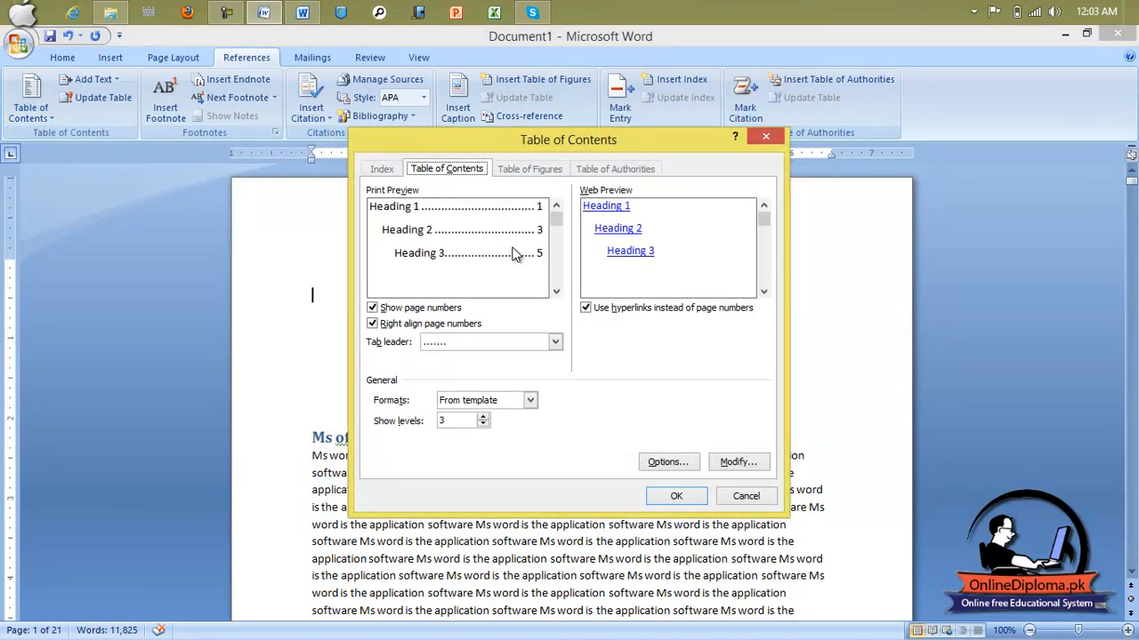
left_click(691, 497)
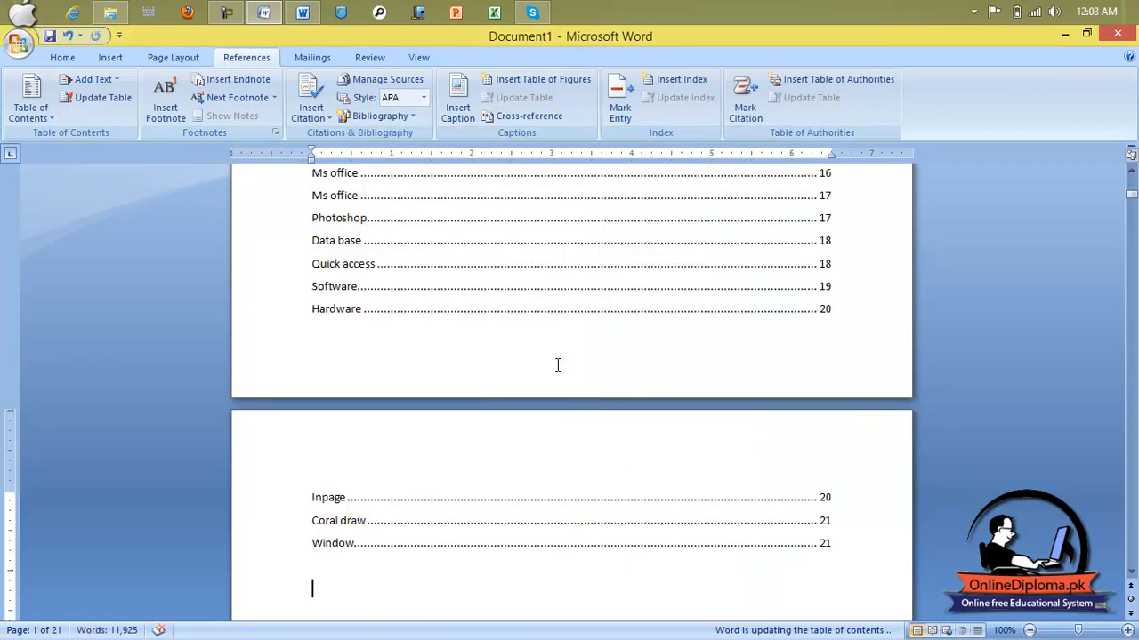
Look through the new table of contents and follow its Hardware entry to that section.
left_click_drag(1132, 196, 1132, 177)
scroll(522, 447, "down", 15)
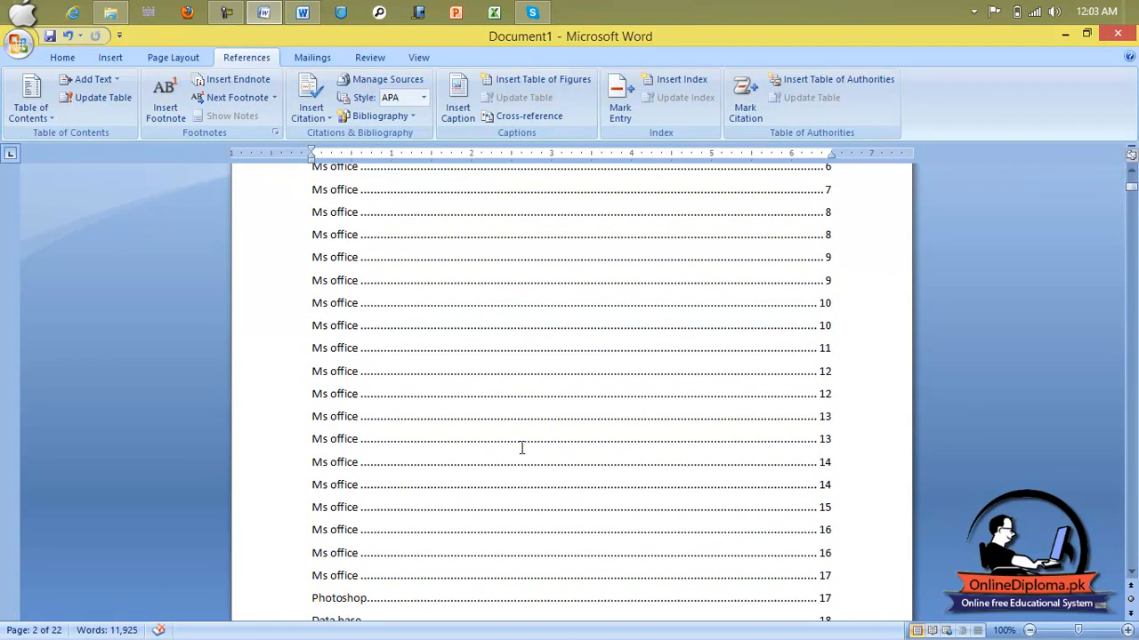
scroll(471, 461, "up", 1)
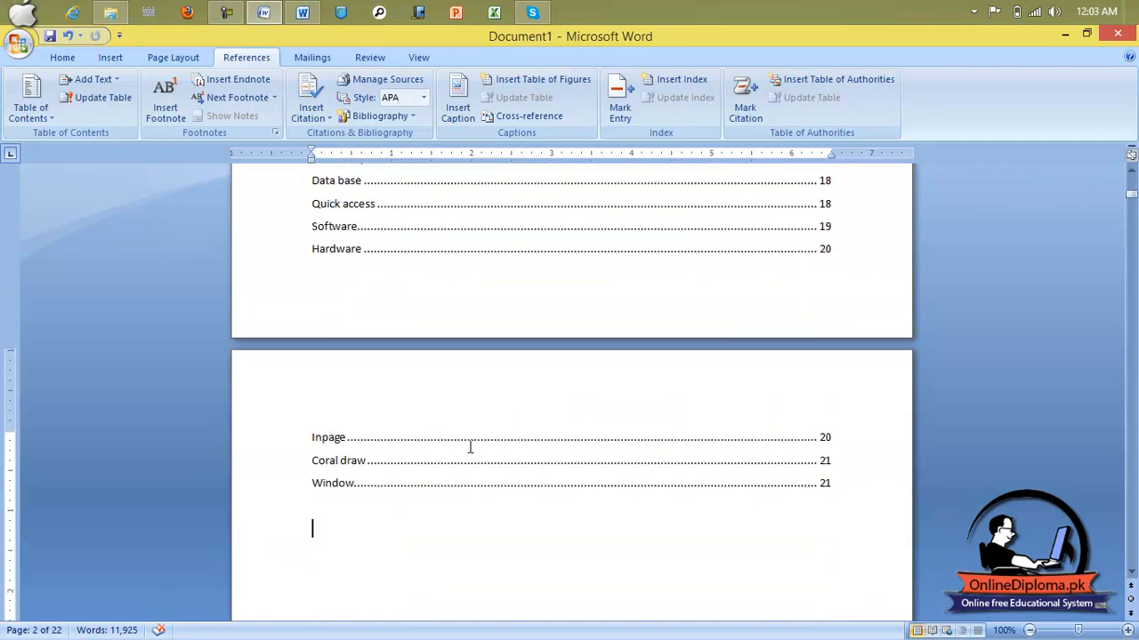
scroll(551, 471, "up", 1)
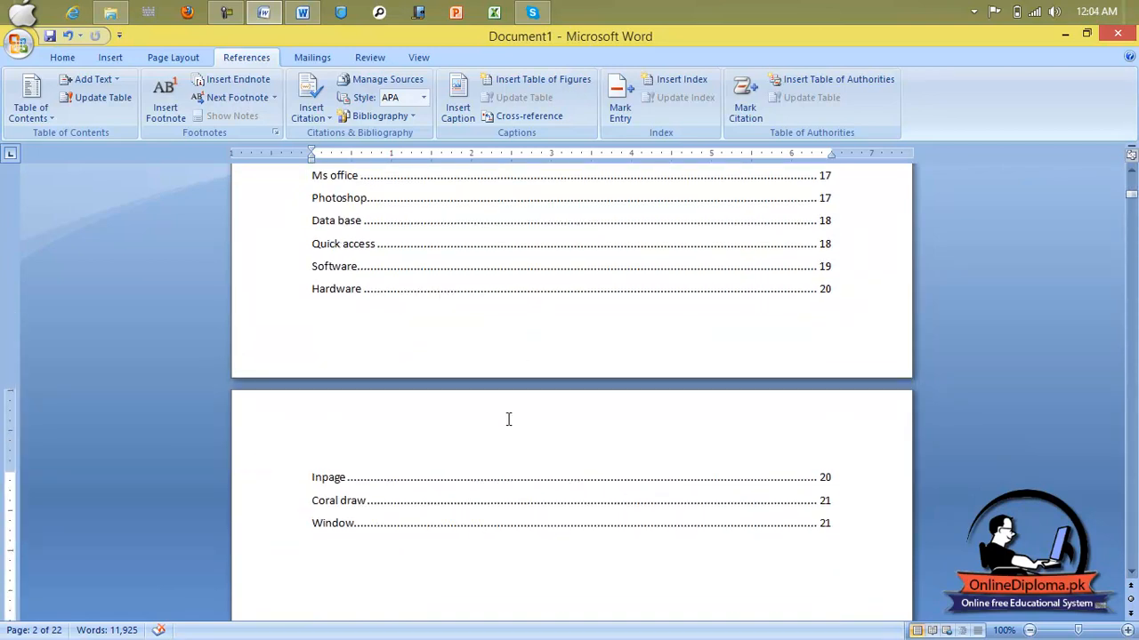
left_click(328, 293, "ctrl")
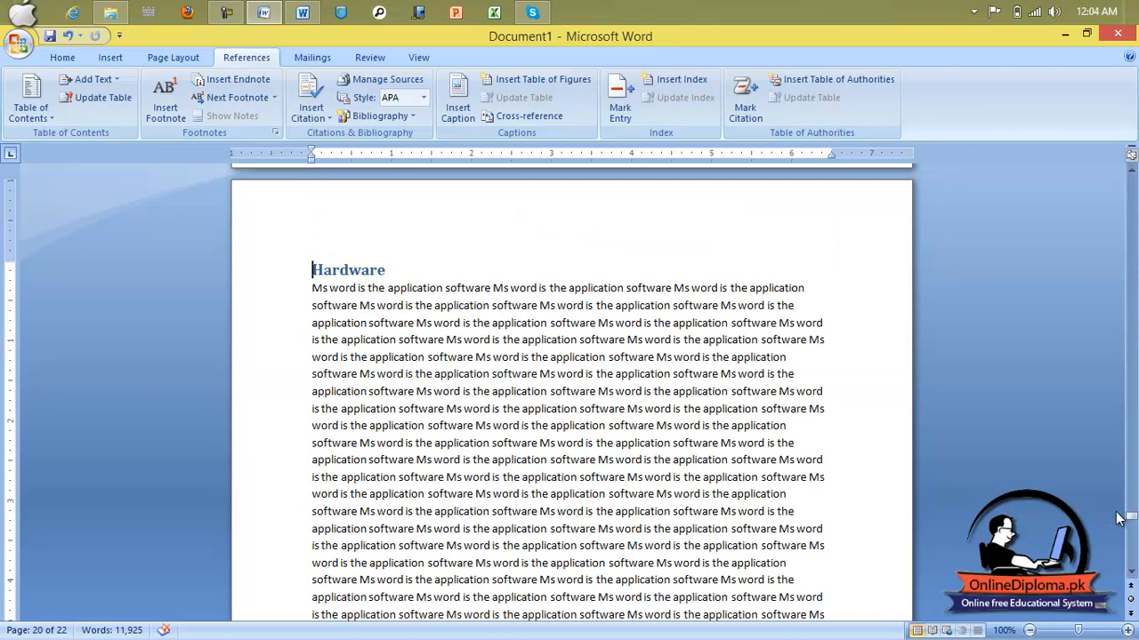
Return to the table of contents and follow its Coral draw entry to that section.
left_click_drag(1124, 516, 1093, 161)
scroll(525, 482, "down", 6)
scroll(524, 482, "down", 10)
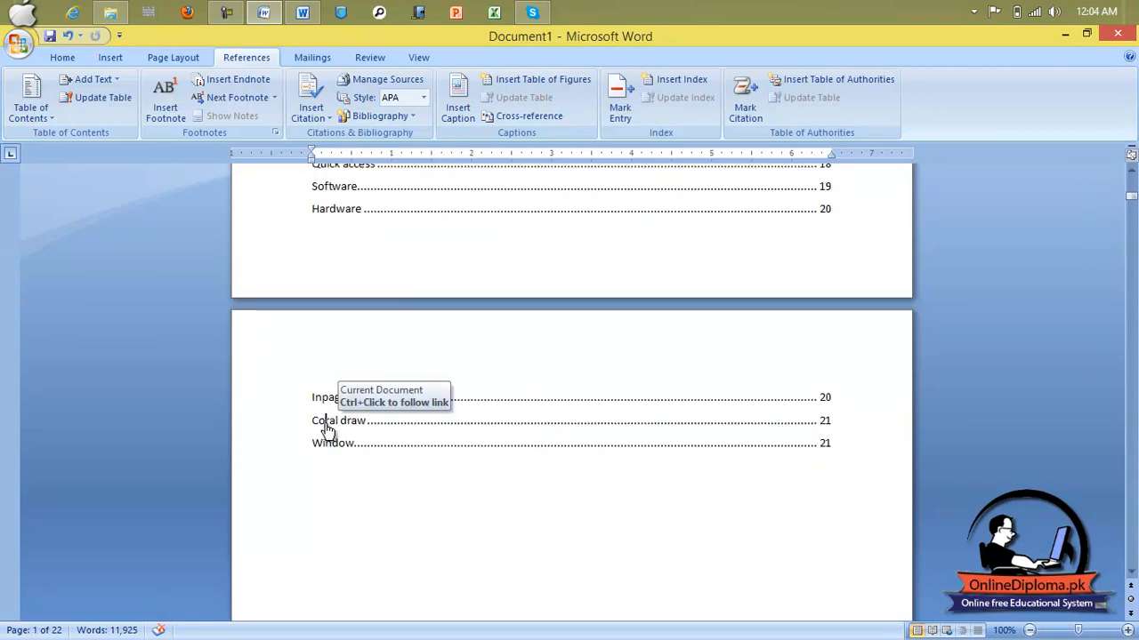
left_click(327, 429, "ctrl")
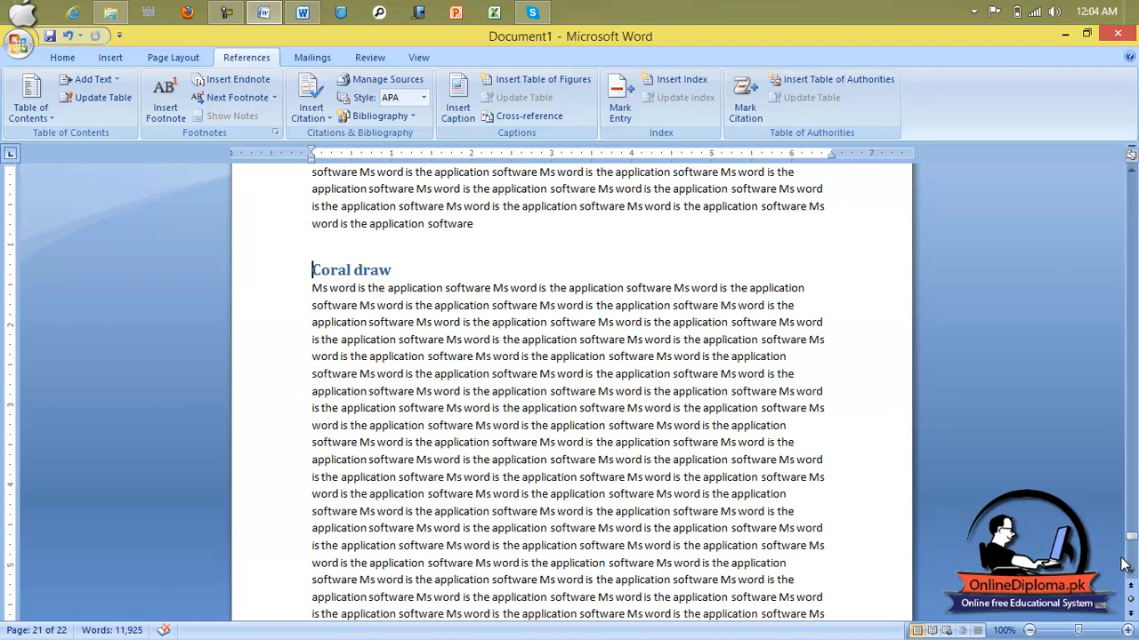
Go back to the table of contents, follow its Inpage entry, and return to the beginning of the document.
scroll(1109, 368, "down", 20)
left_click_drag(1109, 367, 1110, 178)
scroll(634, 478, "down", 8)
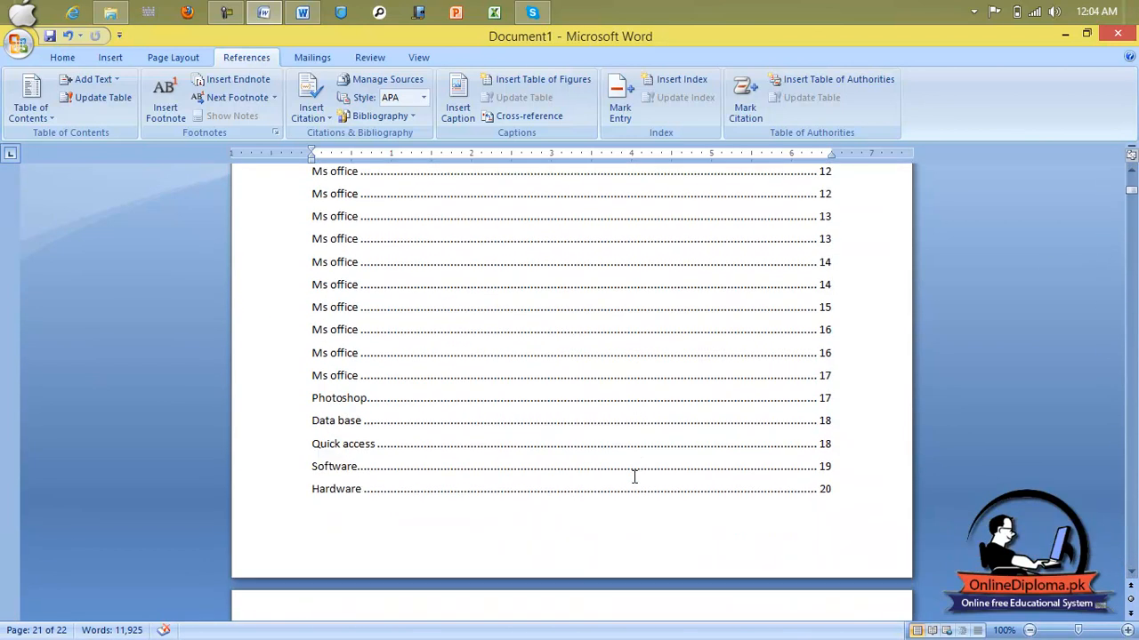
scroll(634, 477, "down", 6)
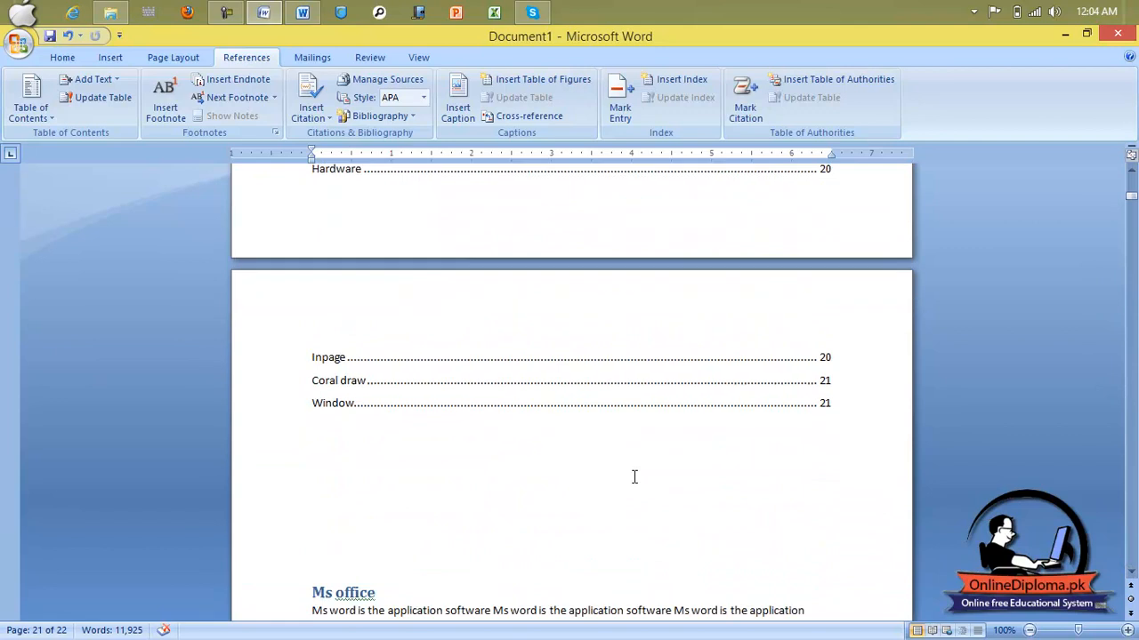
left_click(338, 364, "ctrl")
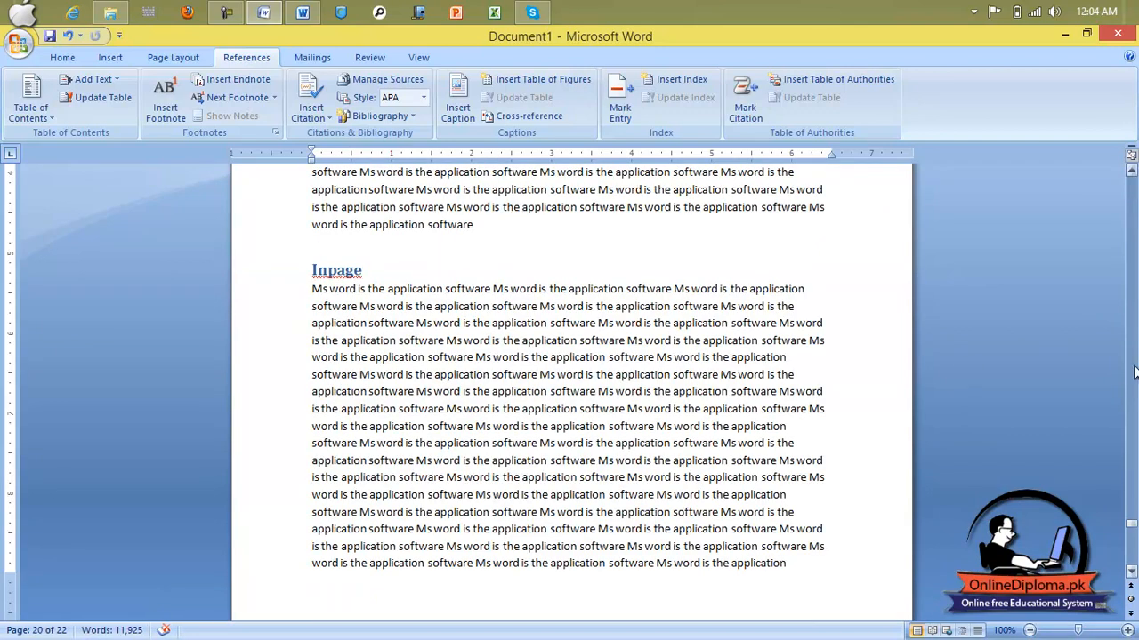
left_click_drag(1131, 527, 1117, 169)
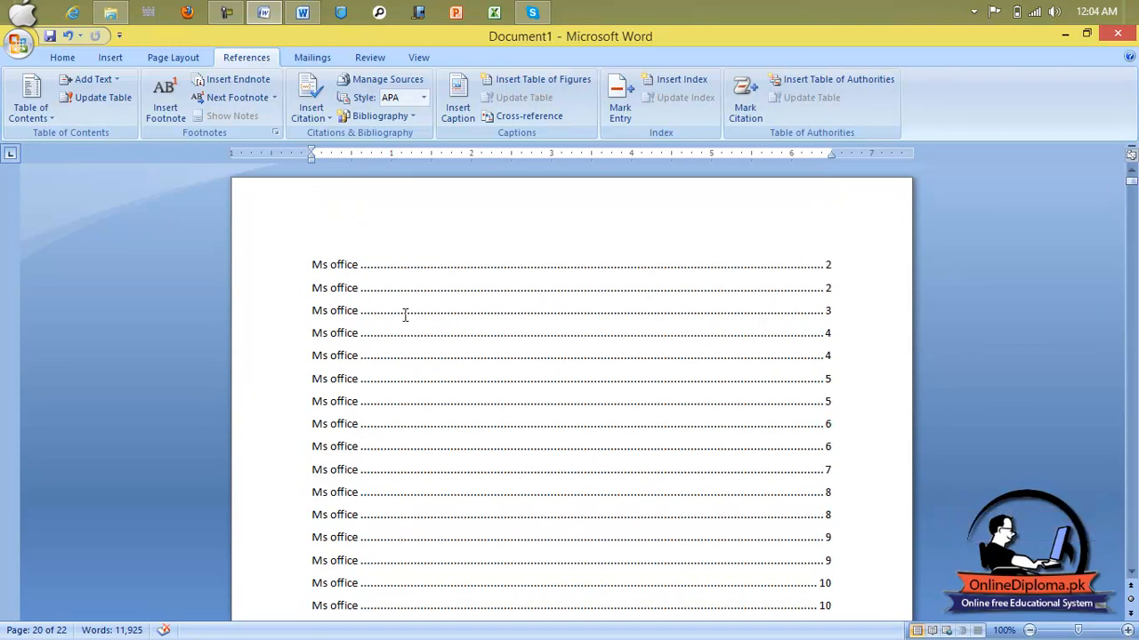
left_click(40, 111)
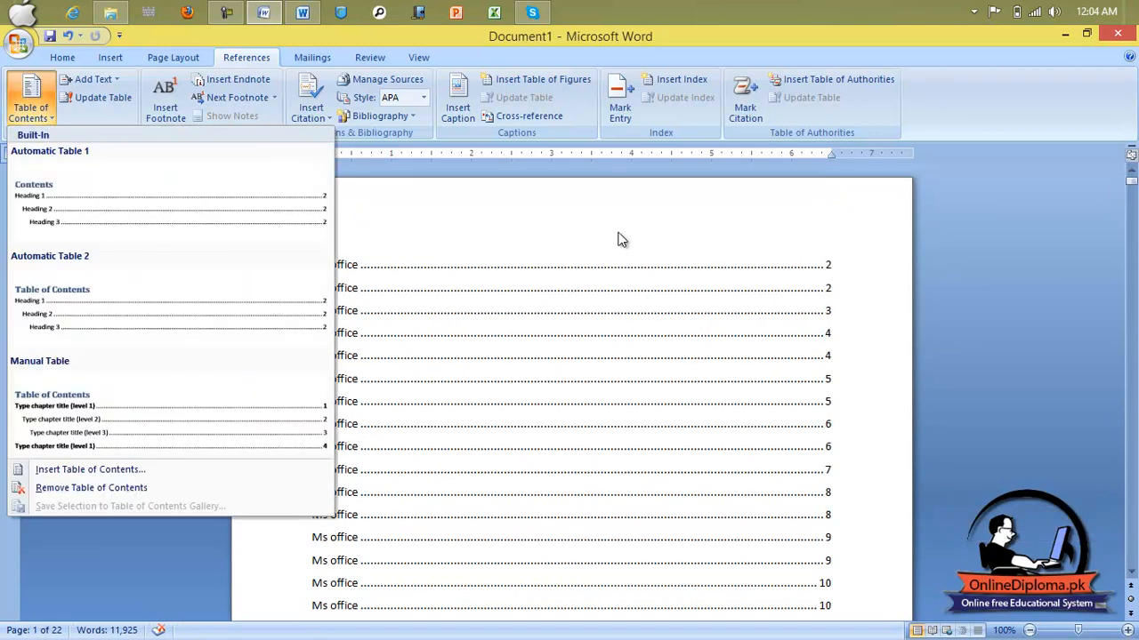
left_click(622, 251)
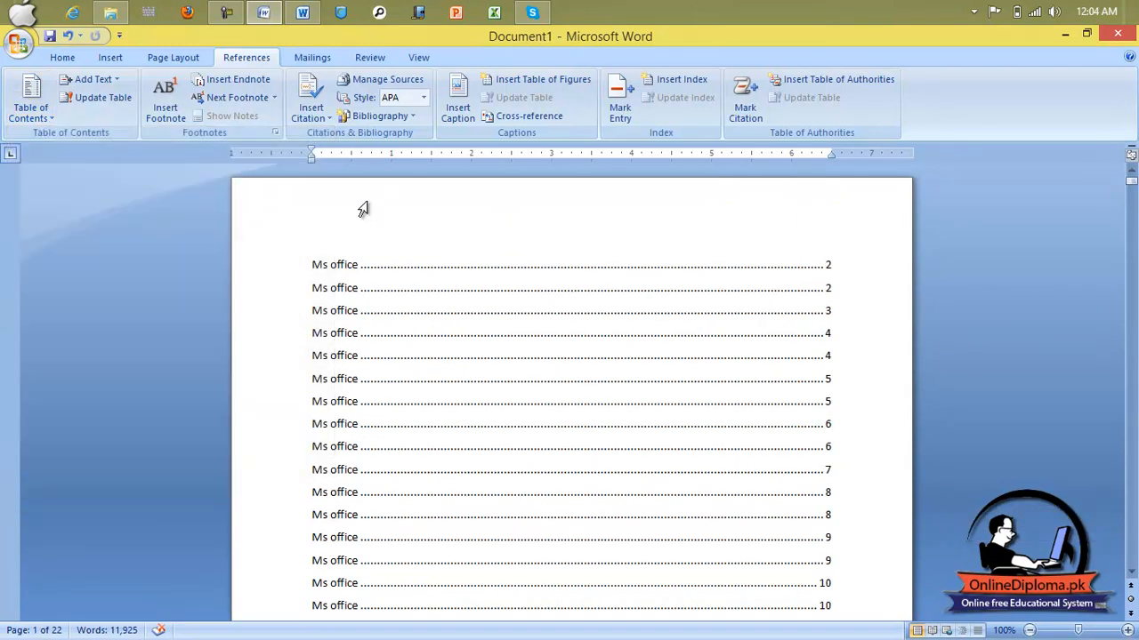
left_click(99, 98)
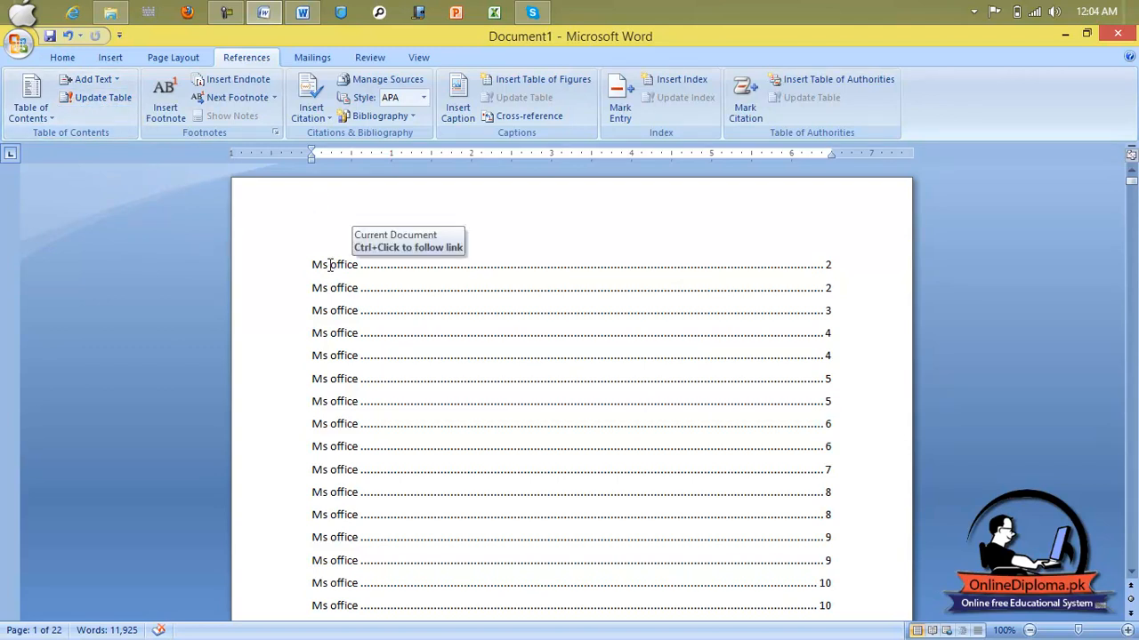
Replace the first "Ms office" heading below the table of contents with "Window".
scroll(412, 300, "down", 10)
scroll(412, 300, "down", 6)
scroll(409, 299, "up", 3)
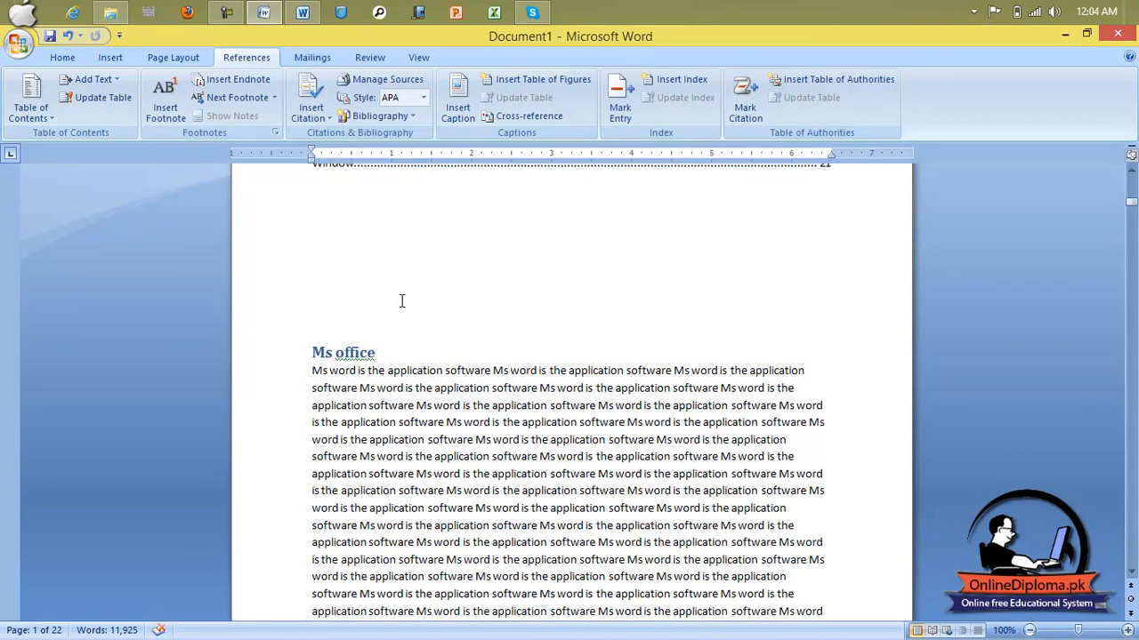
left_click_drag(381, 354, 264, 342)
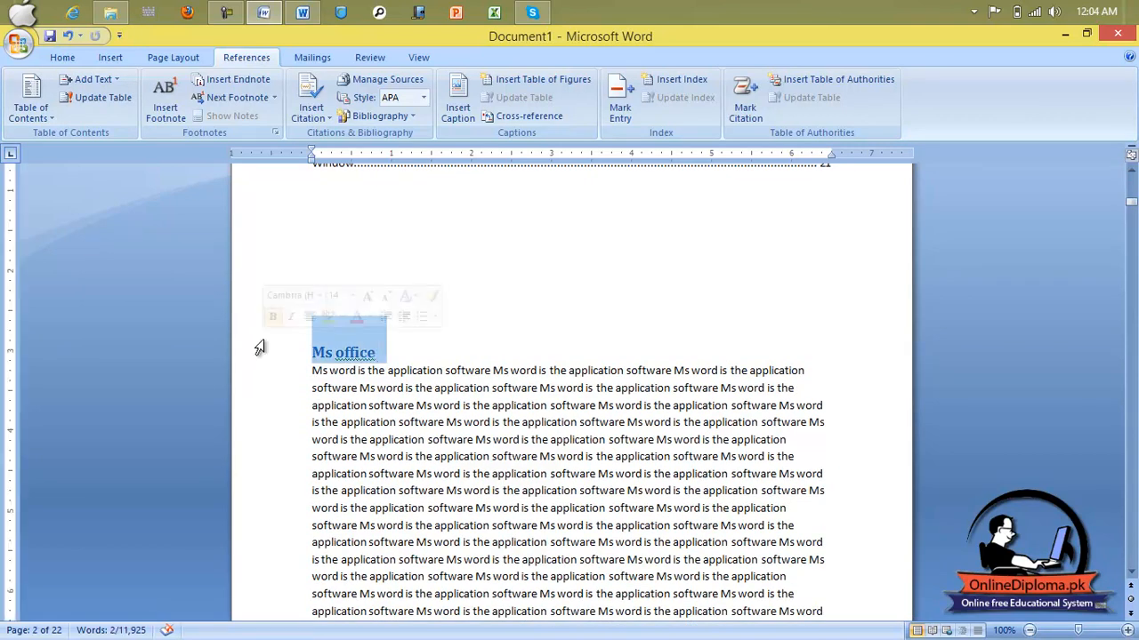
type("Window")
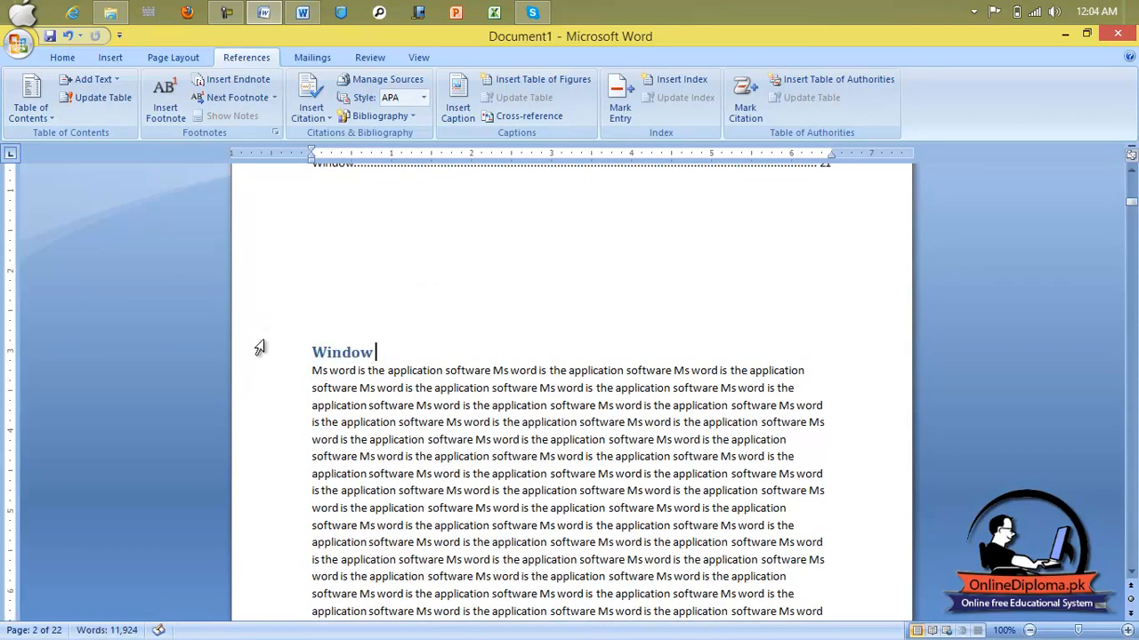
Replace the "Ms office" heading of the second section, near the end of page 2, with "Operating".
scroll(229, 330, "down", 9)
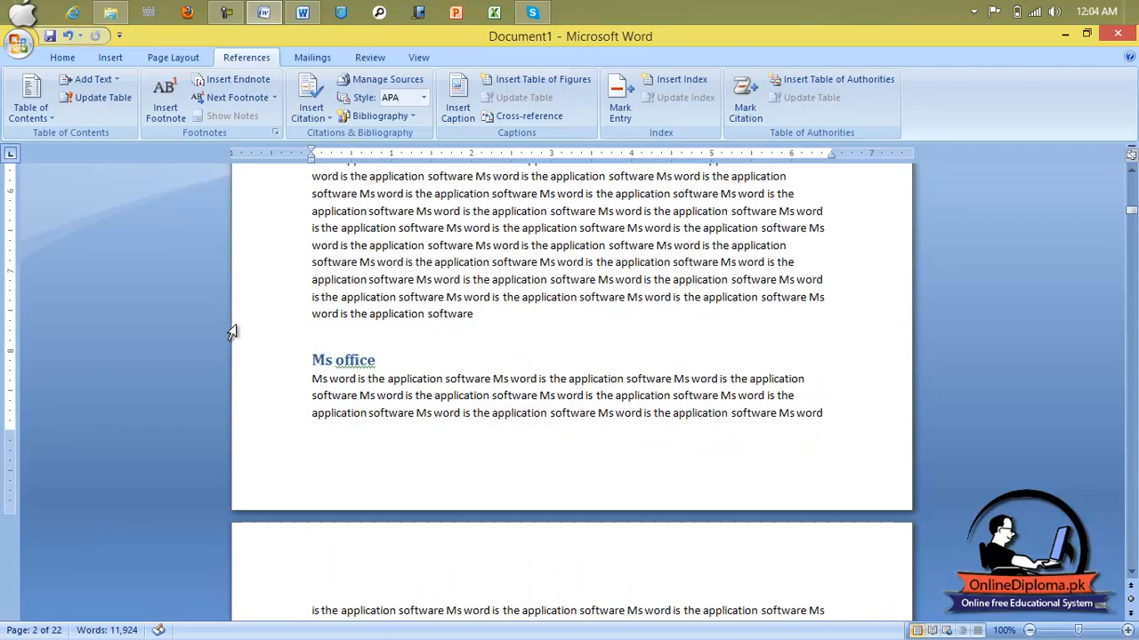
left_click_drag(391, 365, 293, 353)
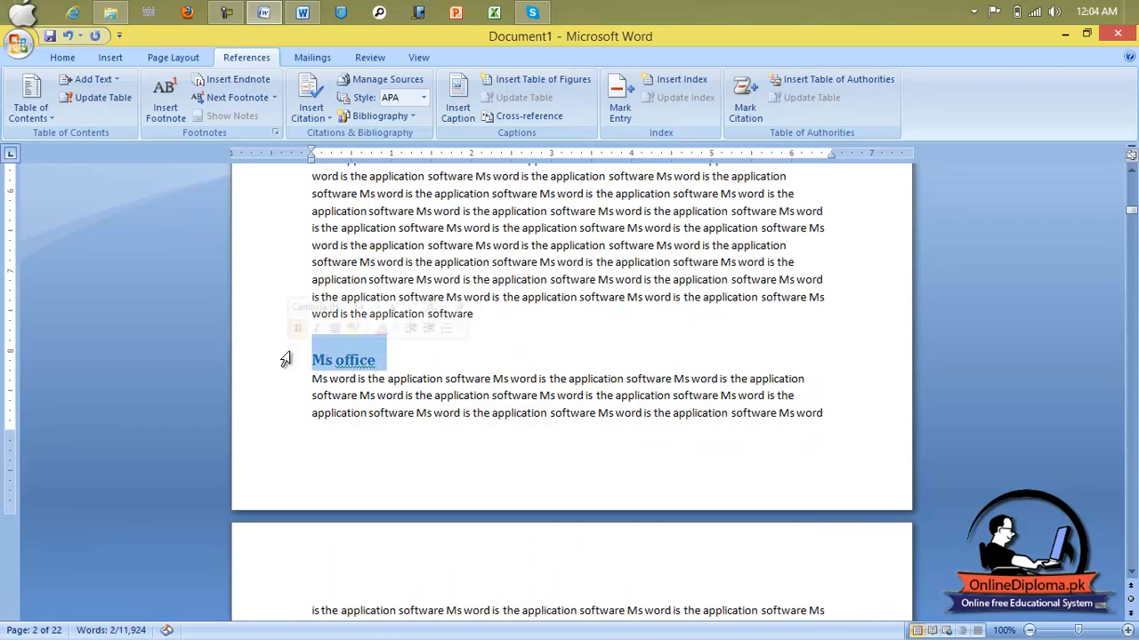
type("opea")
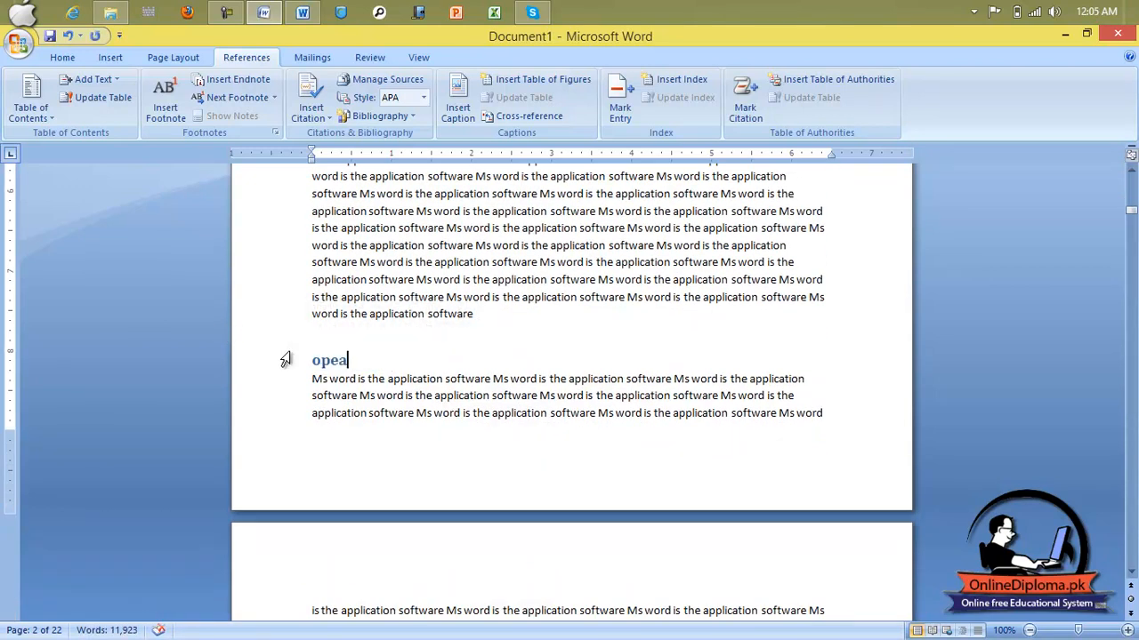
key("BackSpace")
key("BackSpace")
type("erating ds")
key("BackSpace")
key("BackSpace")
Replace the "Ms office" heading of the third section, on page 3, with "System".
scroll(284, 360, "down", 12)
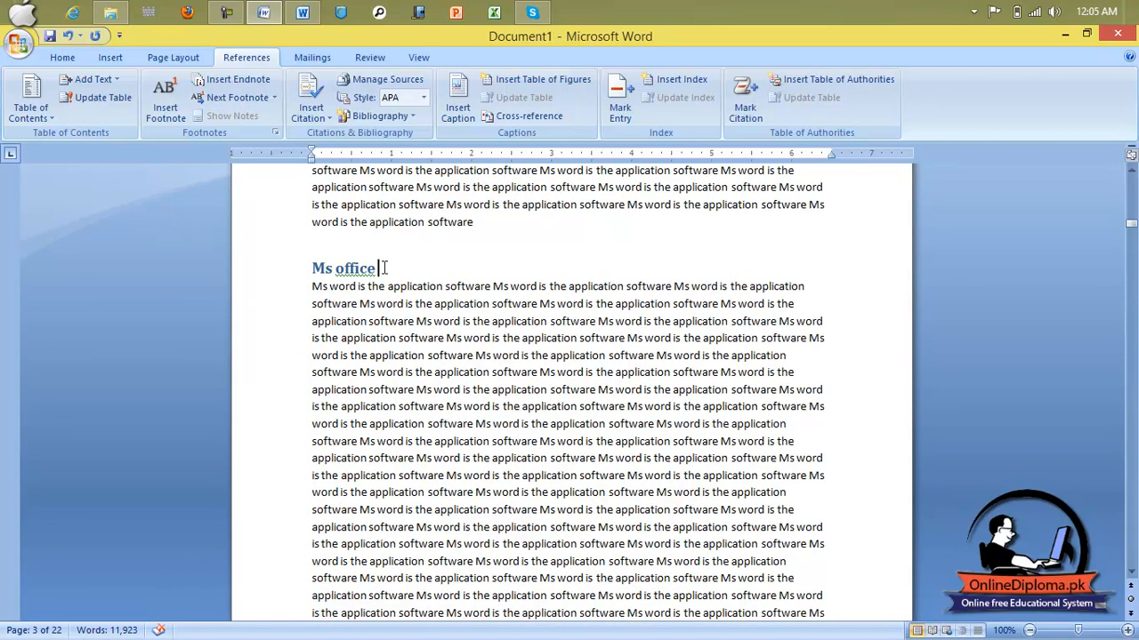
left_click_drag(395, 268, 293, 256)
type("system")
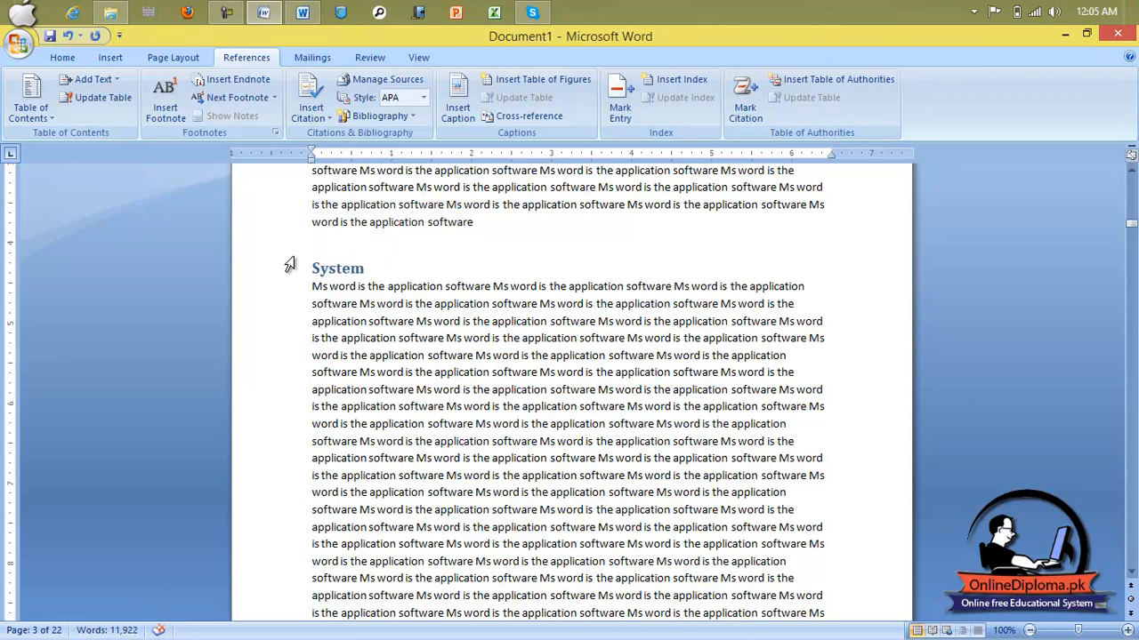
Select the whole table of contents, update it to pick up the renamed headings, and clear the selection.
scroll(593, 402, "up", 15)
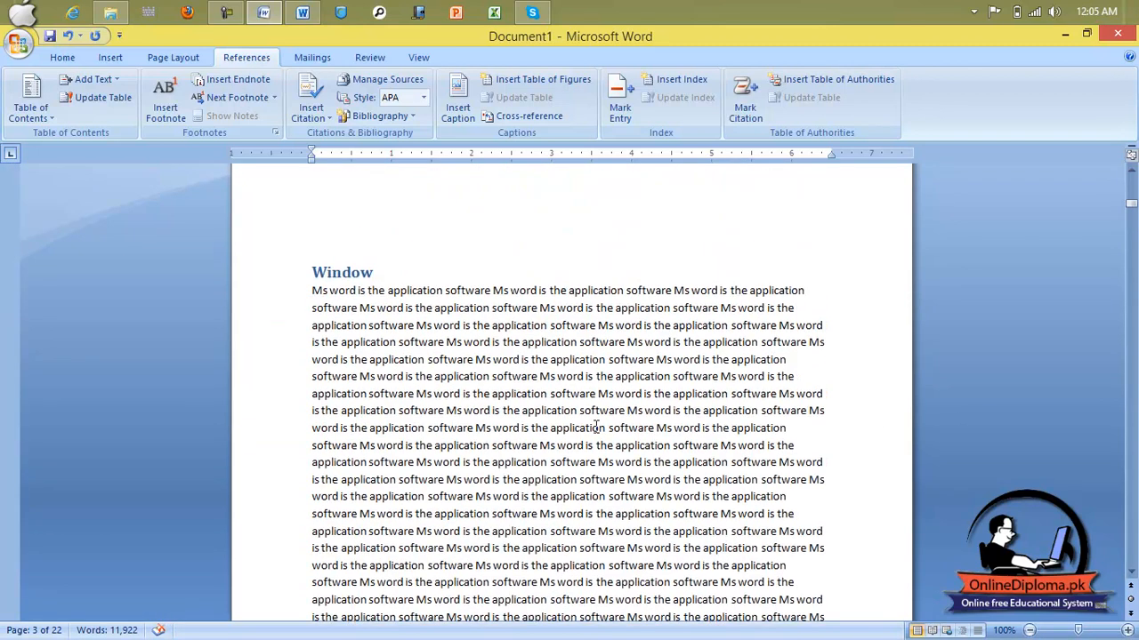
scroll(594, 402, "up", 5)
scroll(240, 283, "up", 8)
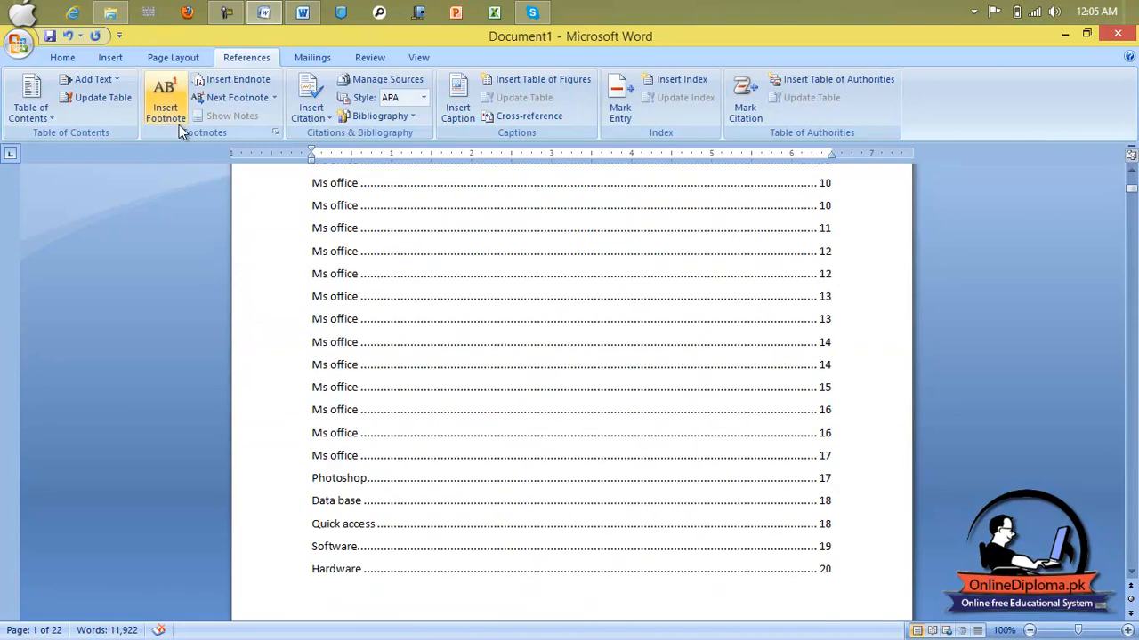
scroll(503, 599, "down", 4)
scroll(599, 564, "down", 3)
mouse_move(600, 564)
left_mouse_down()
mouse_move(445, 380)
mouse_move(258, 53)
mouse_move(253, 273)
left_mouse_up()
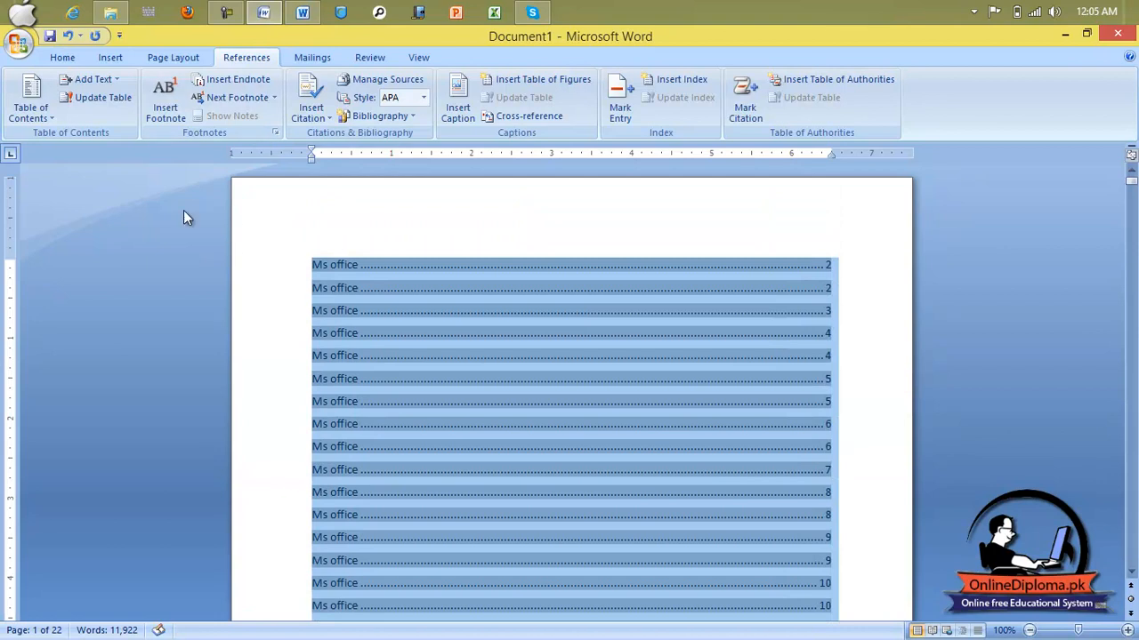
left_click(80, 99)
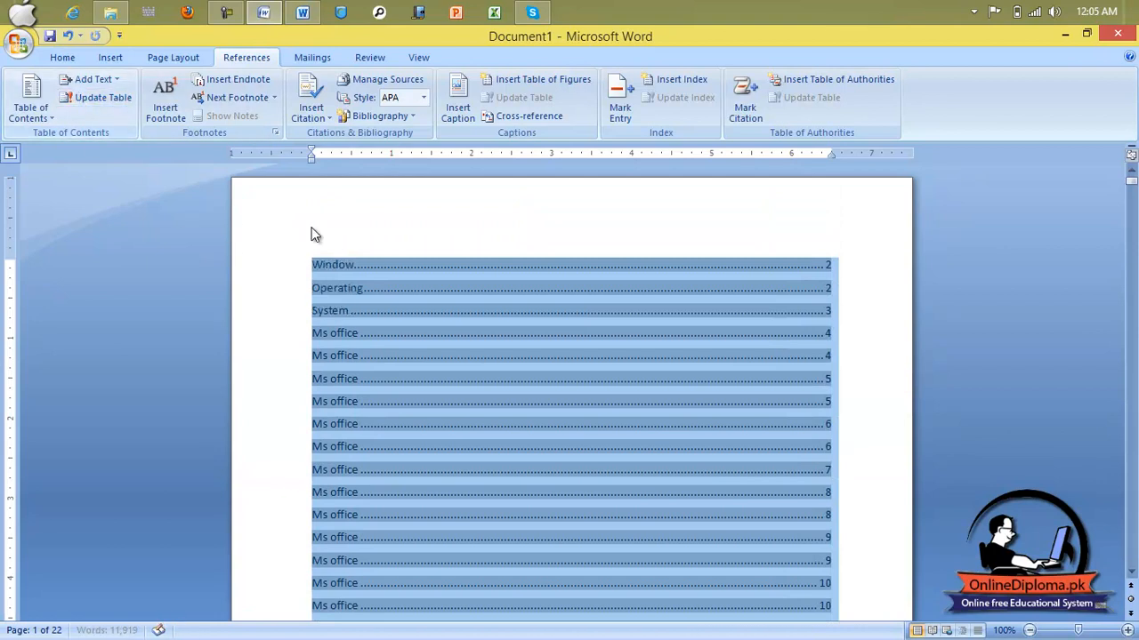
left_click(344, 231)
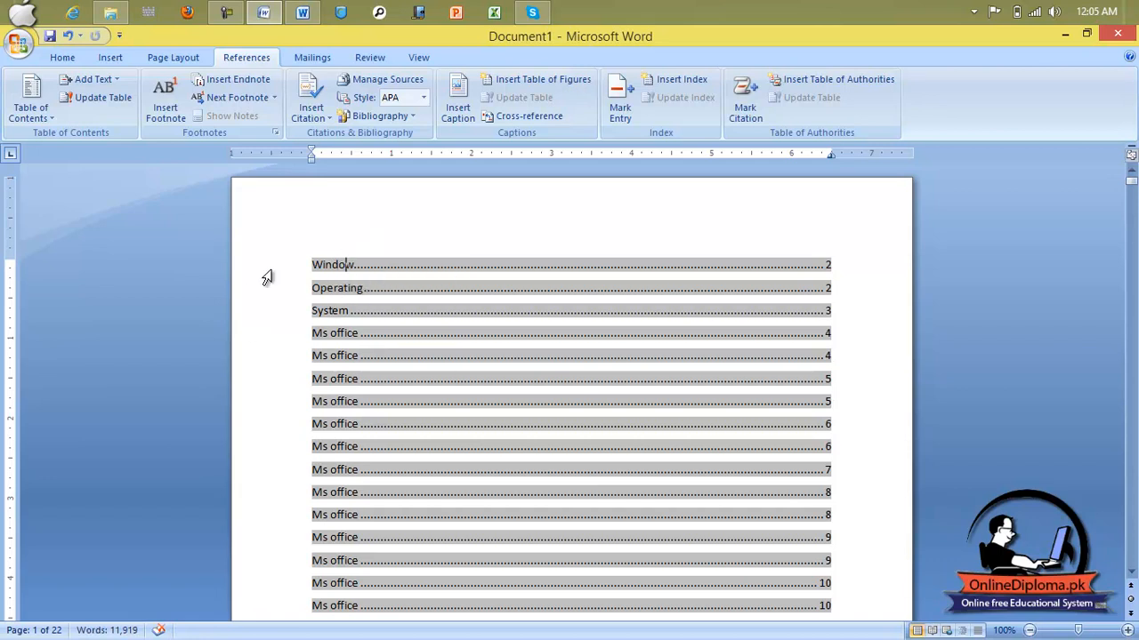
Remove the table of contents and delete the blank lines above the "Window" heading.
left_click(31, 118)
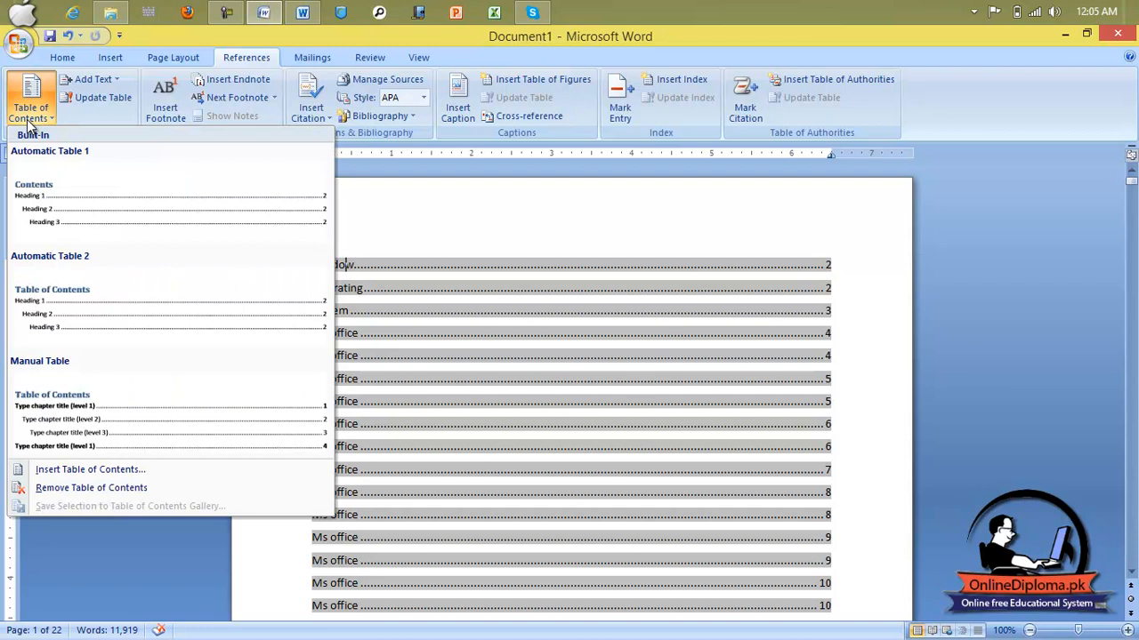
left_click(132, 492)
left_click(302, 442)
left_click(311, 440)
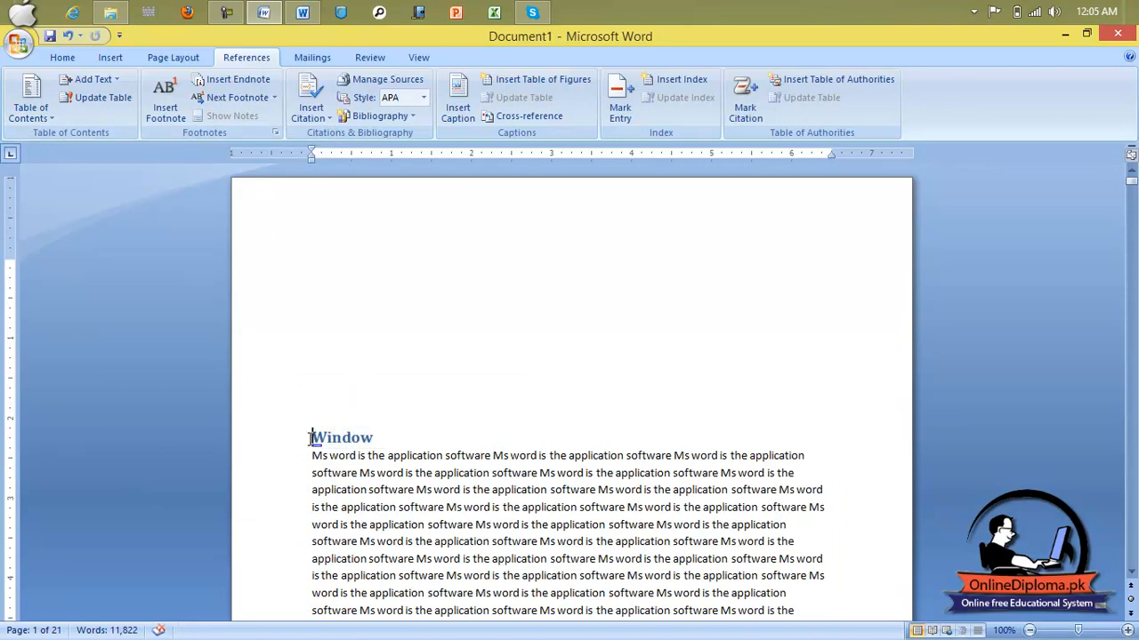
key("BackSpace")
key("BackSpace")
key("BackSpace")
key("BackSpace")
key("BackSpace")
key("BackSpace")
key("BackSpace")
key("BackSpace")
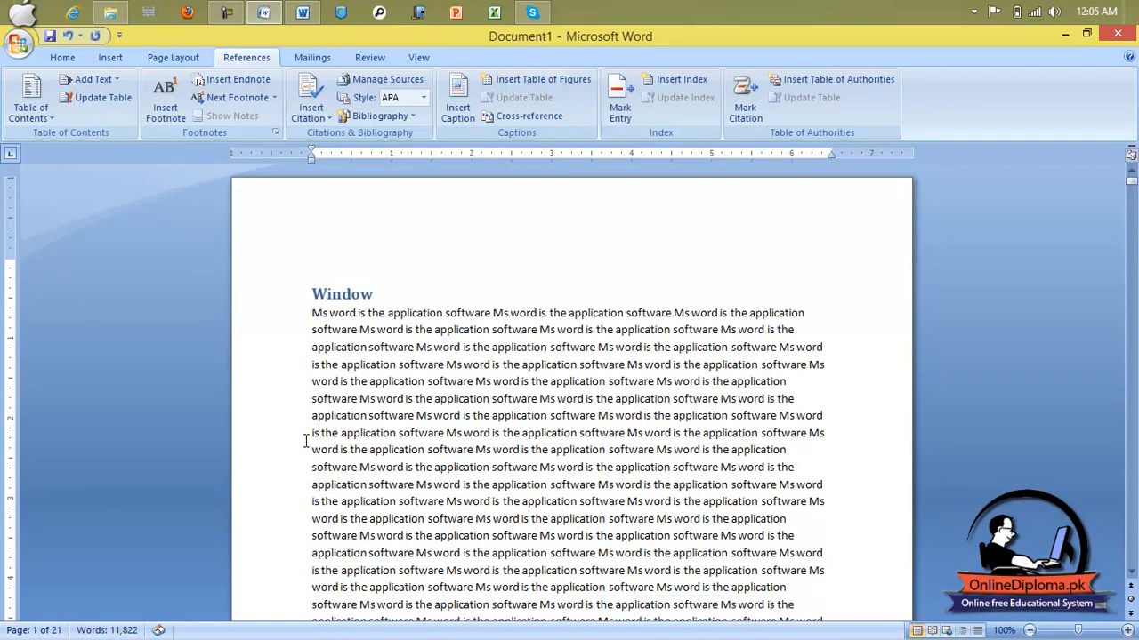
Try the "Window" heading at table-of-contents Level 2 and Level 3, and return it to Level 1.
left_click(72, 85)
left_click(100, 140)
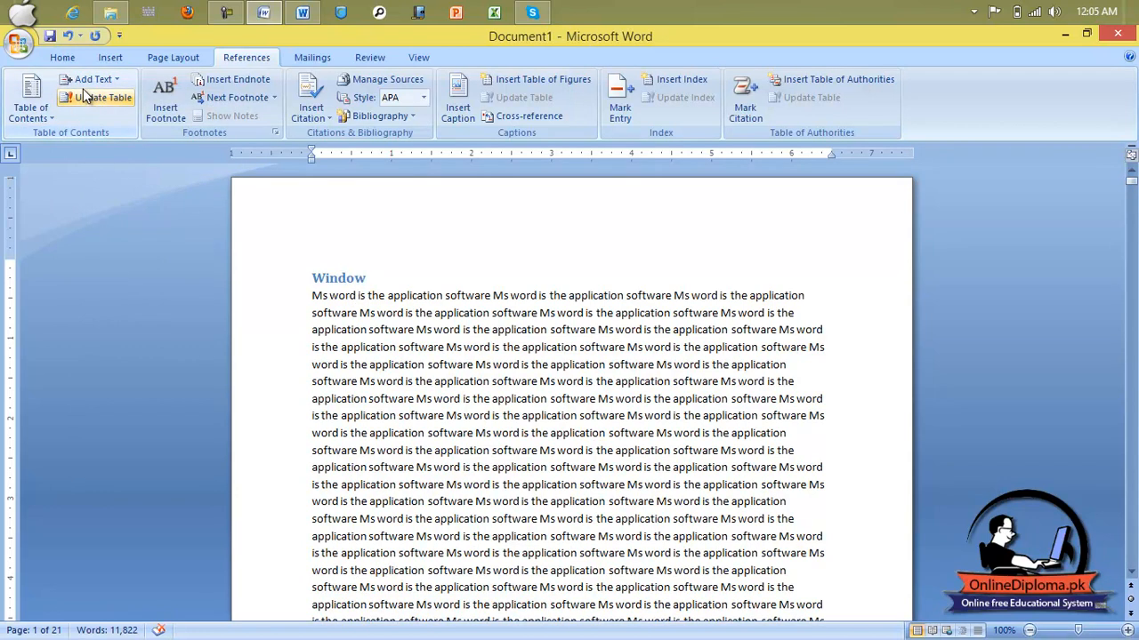
left_click(86, 80)
left_click(102, 154)
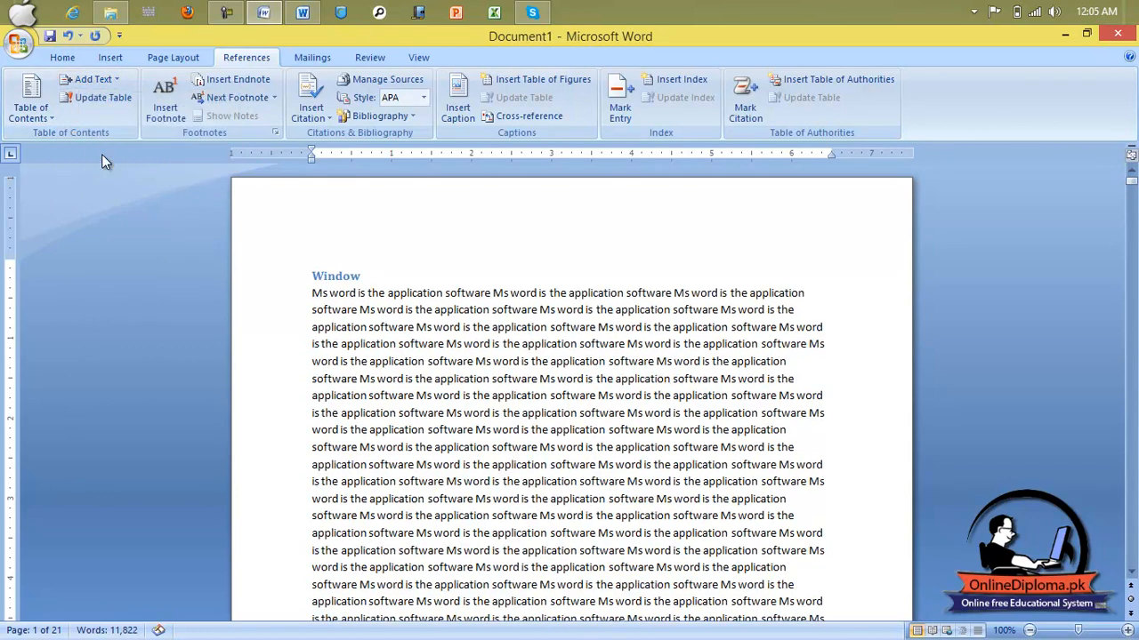
left_click(95, 82)
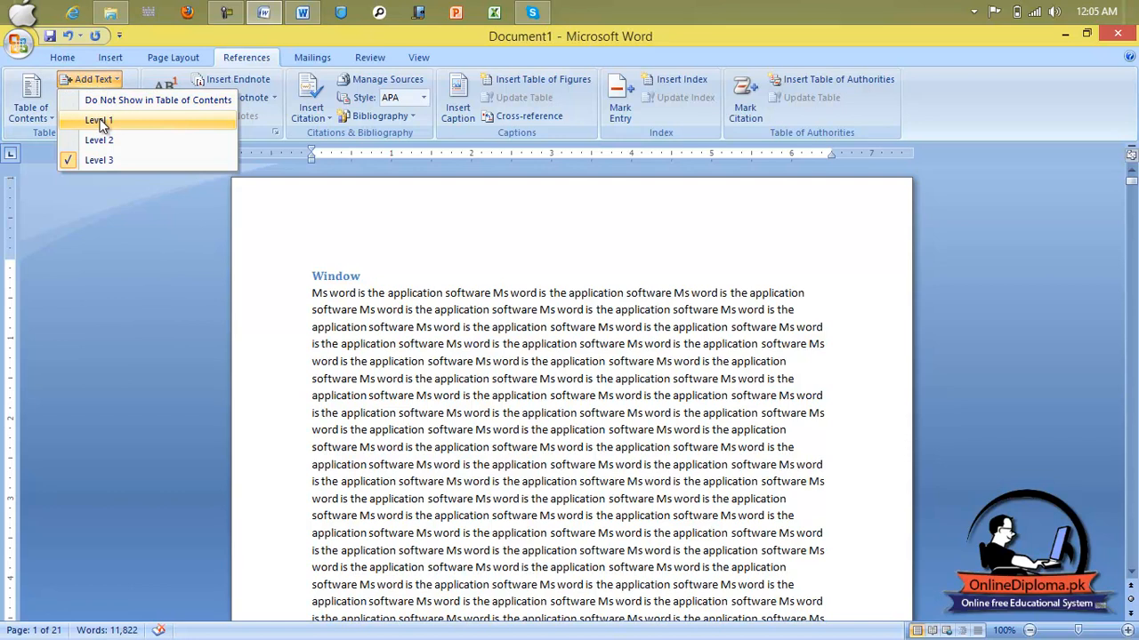
left_click(99, 121)
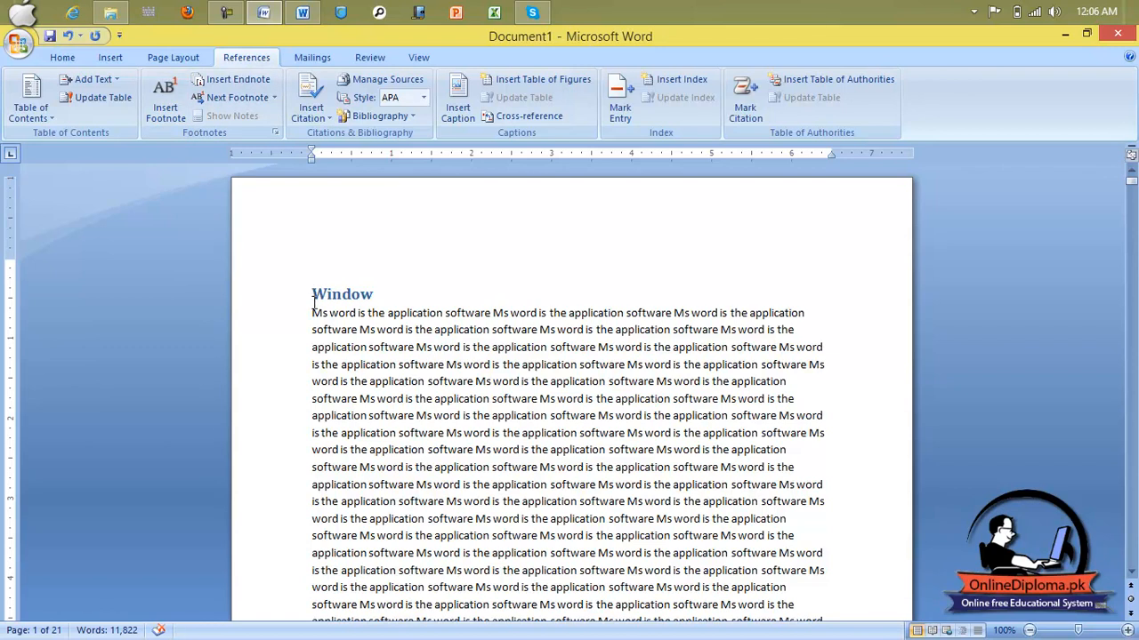
Insert a footnote before the "Window" heading on page 1 with the text "Signature".
scroll(353, 377, "down", 5)
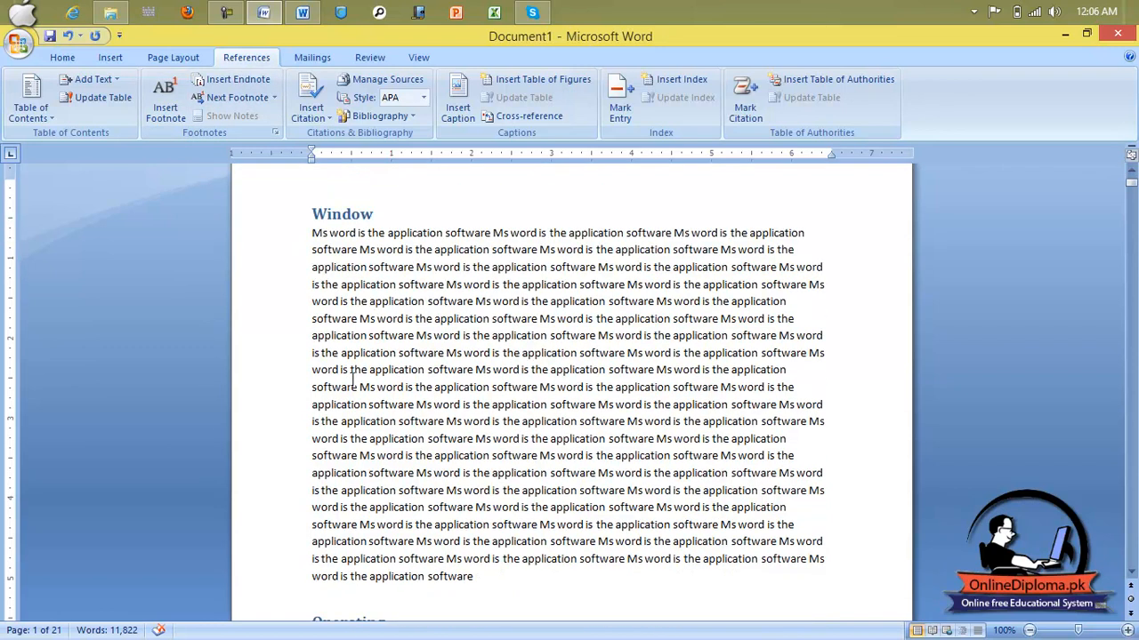
scroll(352, 377, "down", 4)
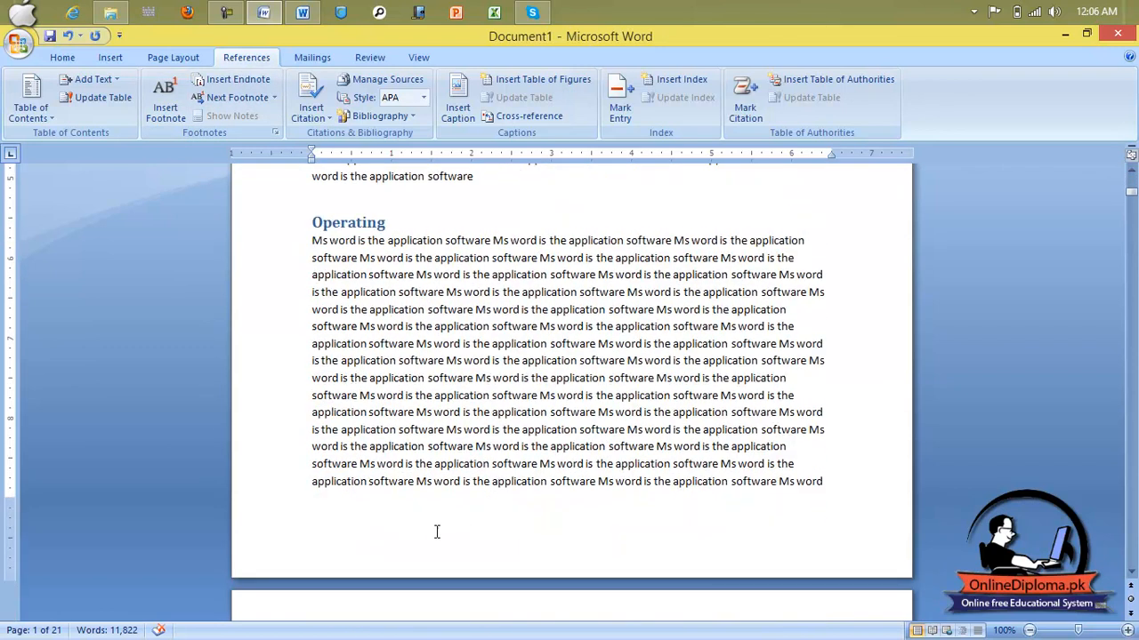
scroll(260, 323, "up", 5)
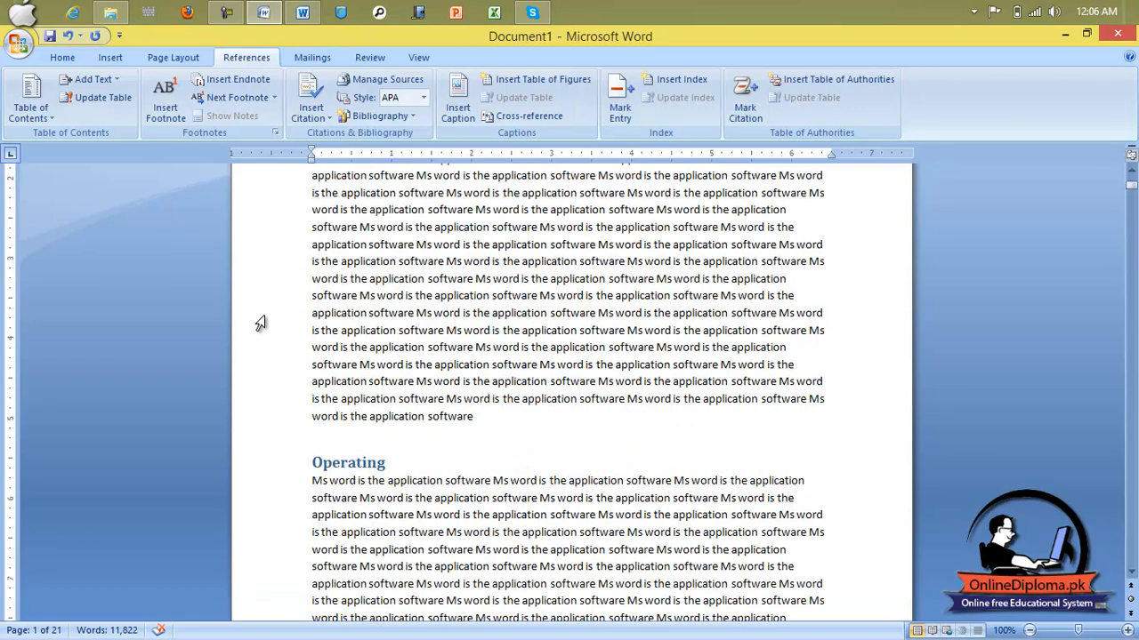
scroll(260, 323, "up", 5)
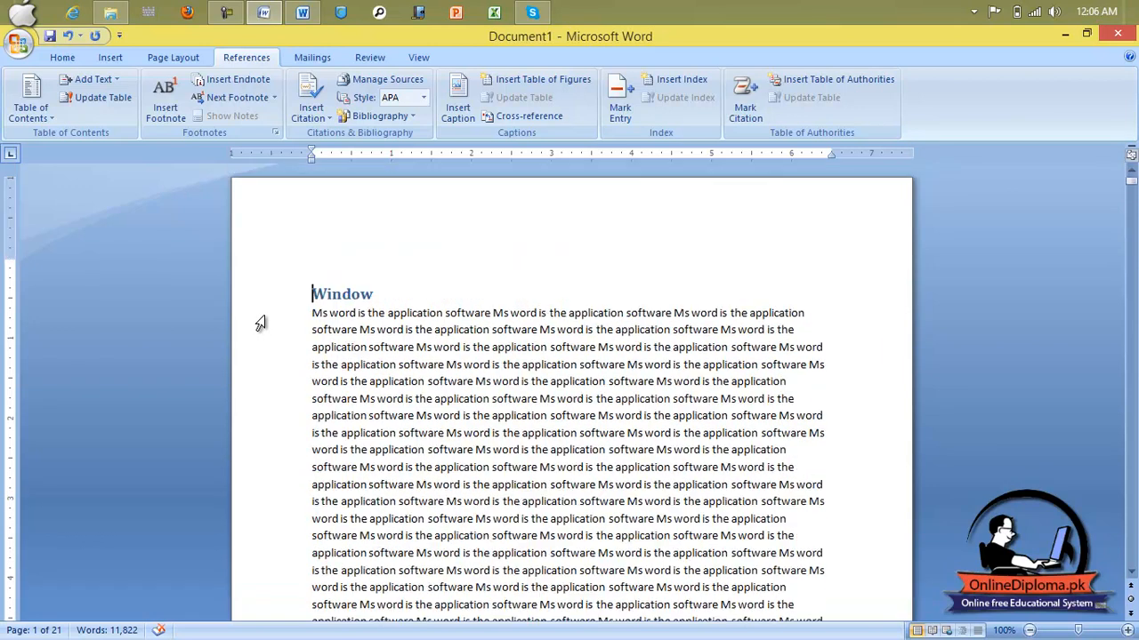
left_click(165, 105)
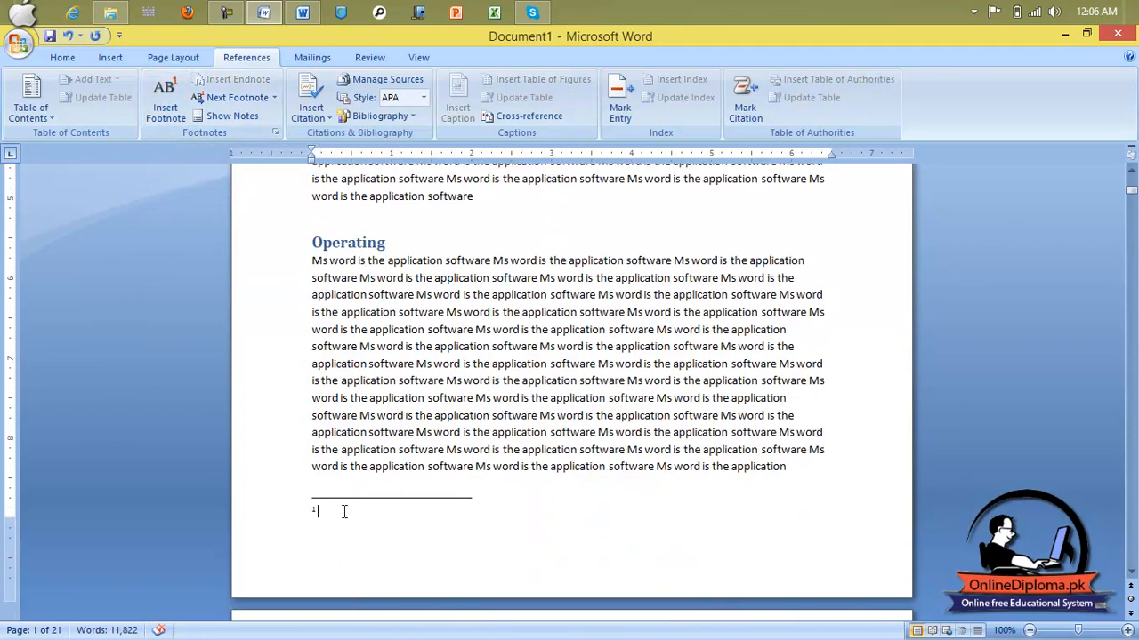
type("signature")
Insert a footnote at the start of the first line on page 2 with the text "Signature".
scroll(343, 513, "down", 5)
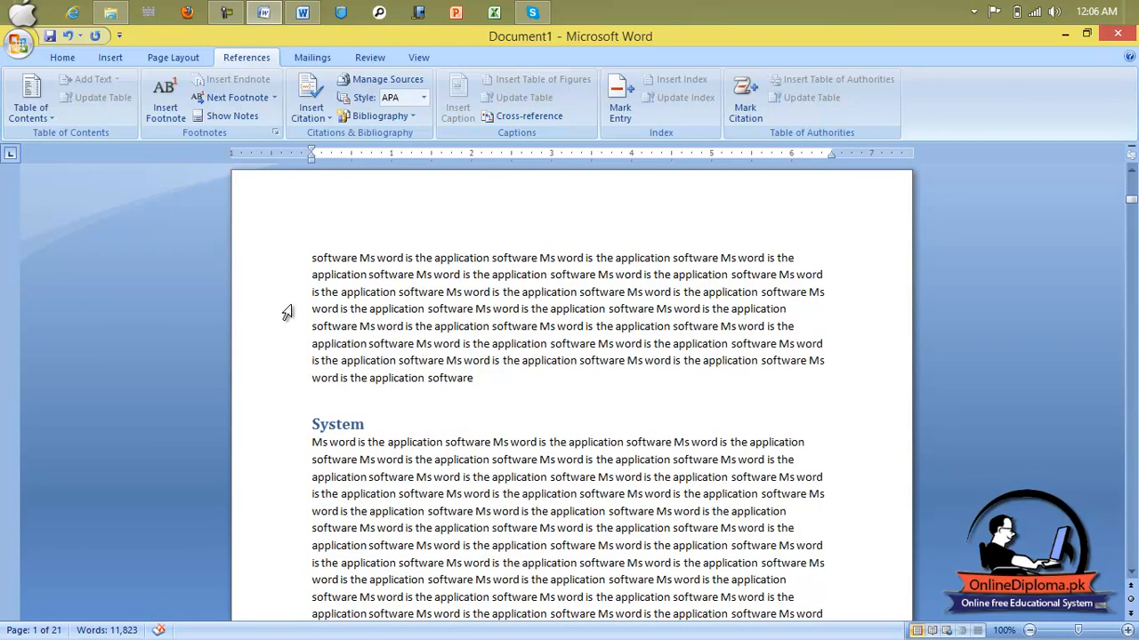
left_click(306, 267)
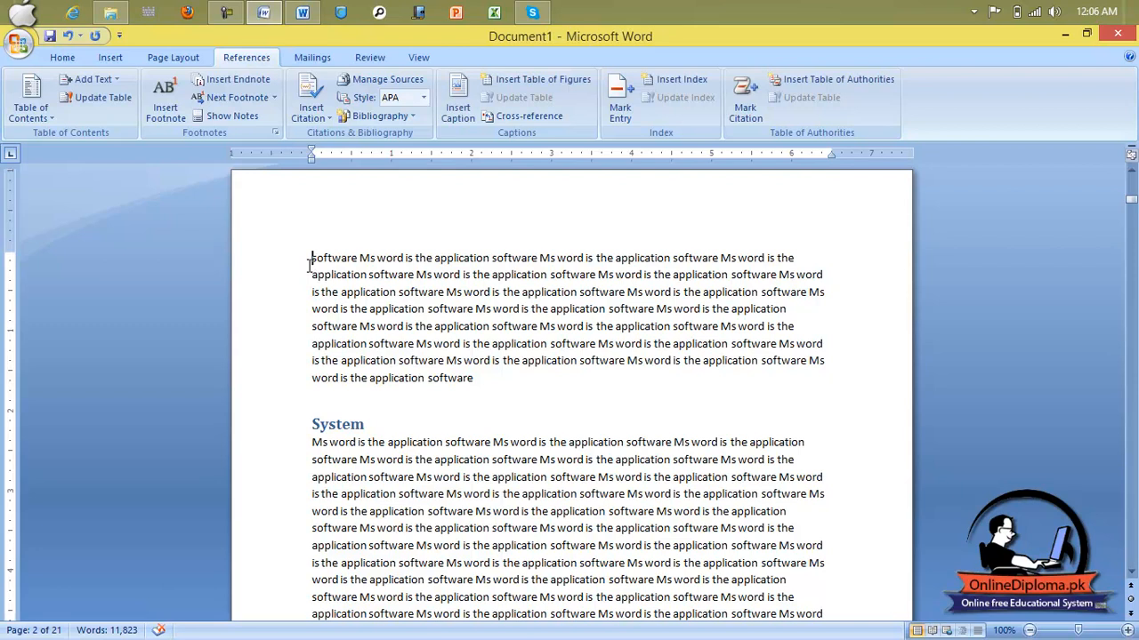
left_click(177, 109)
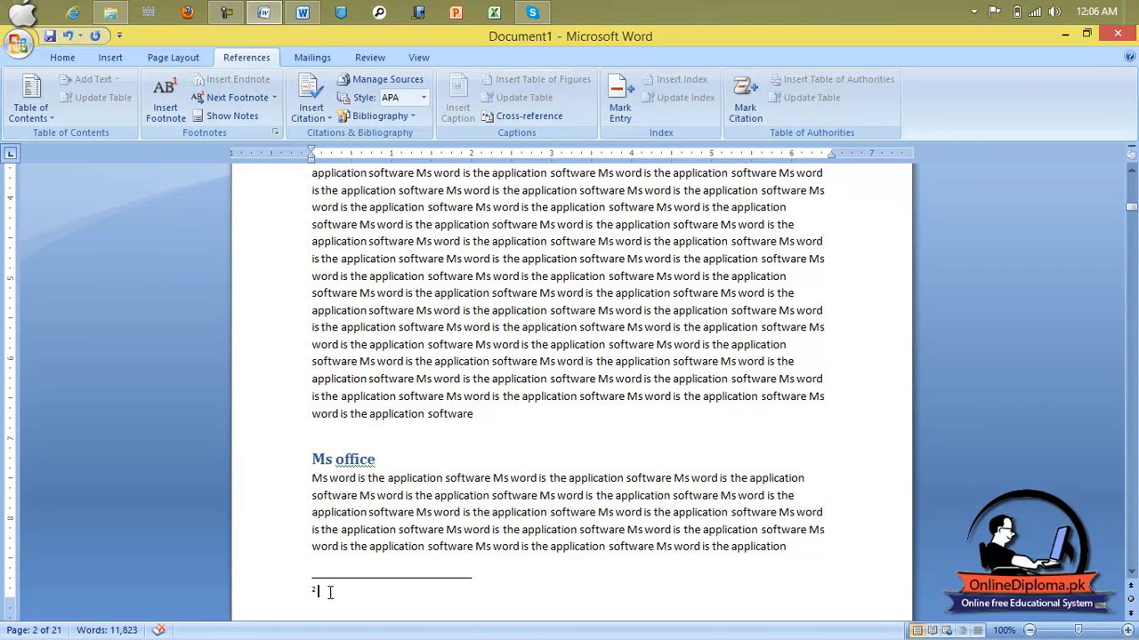
scroll(338, 359, "down", 3)
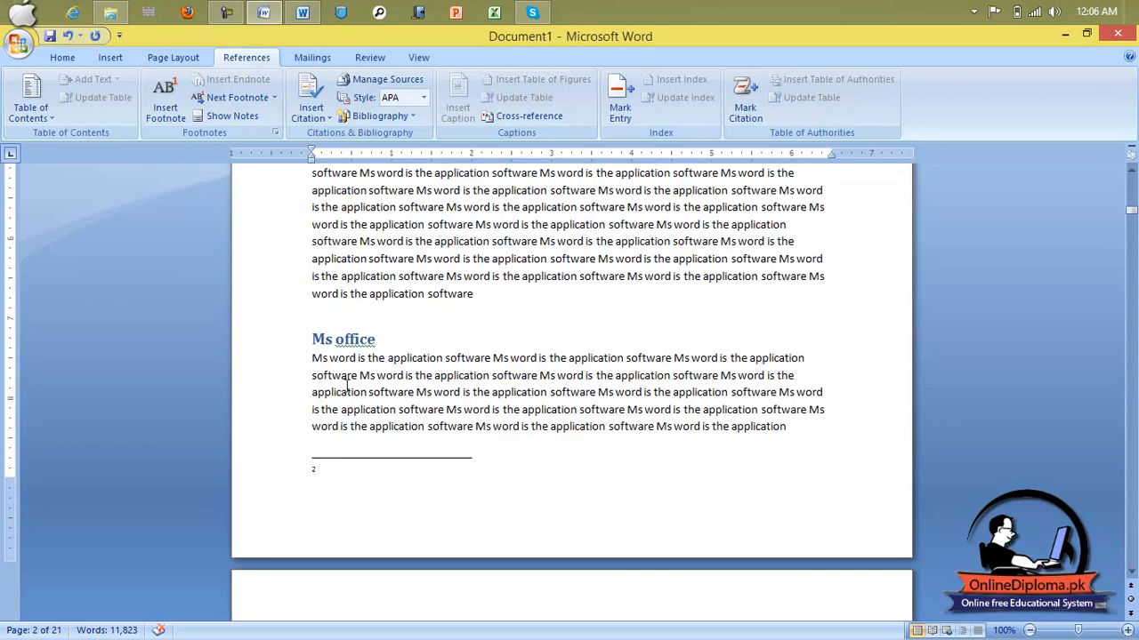
type("signature")
Insert an endnote within the word "application" in page 3's first line, with the text "Signature".
scroll(514, 442, "down", 2)
left_click(466, 539)
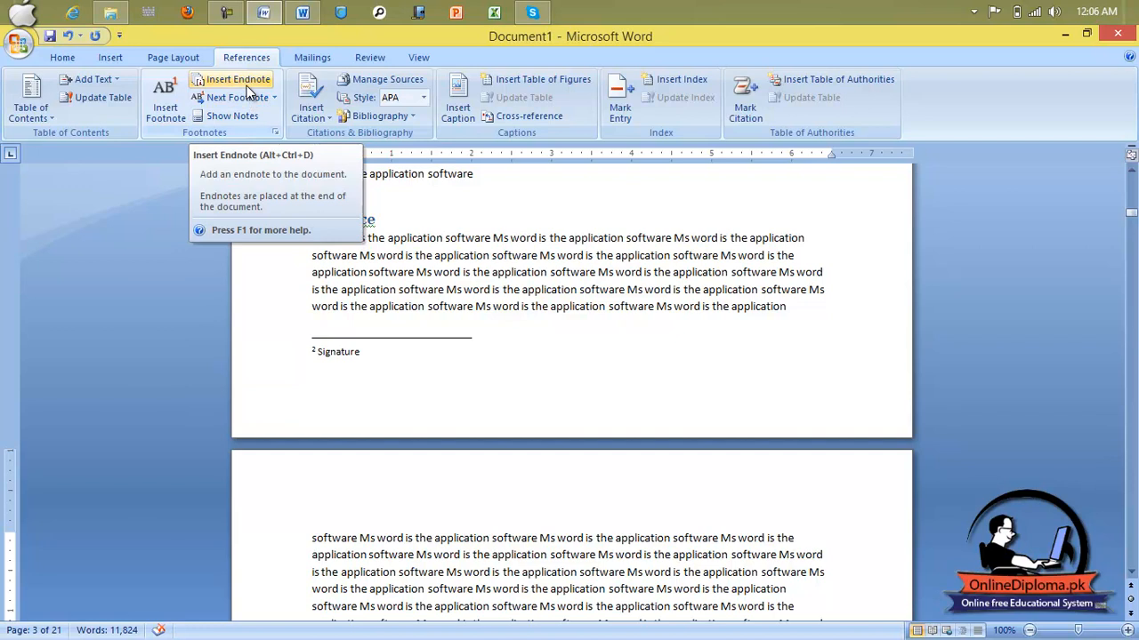
left_click(247, 86)
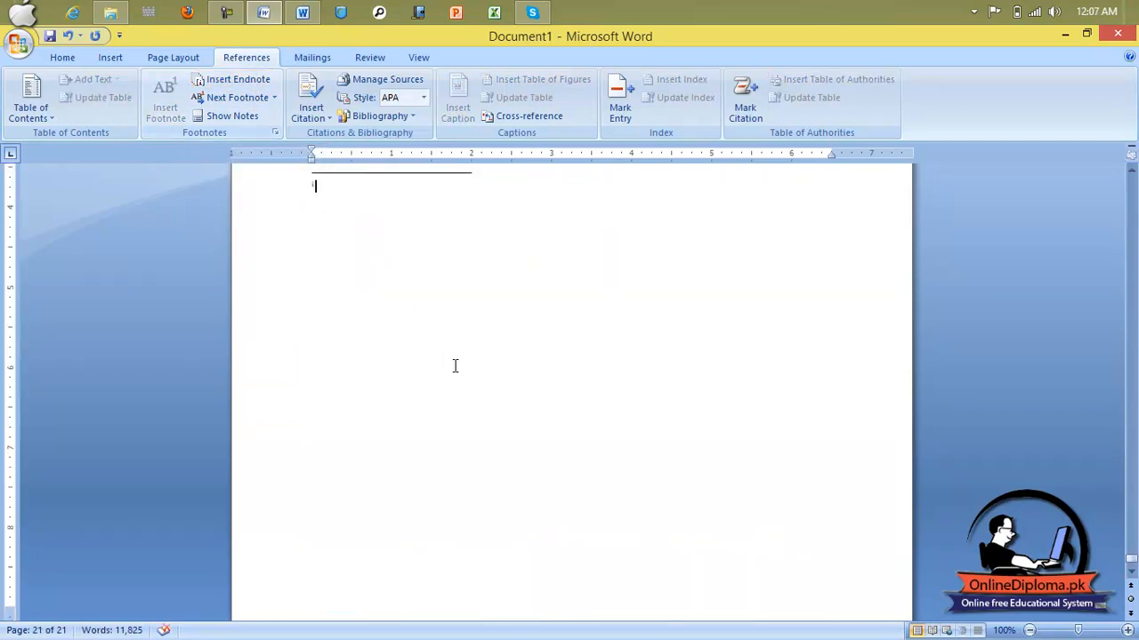
scroll(424, 334, "down", 2)
scroll(424, 334, "up", 5)
scroll(425, 334, "up", 10)
scroll(424, 335, "down", 5)
scroll(424, 335, "down", 2)
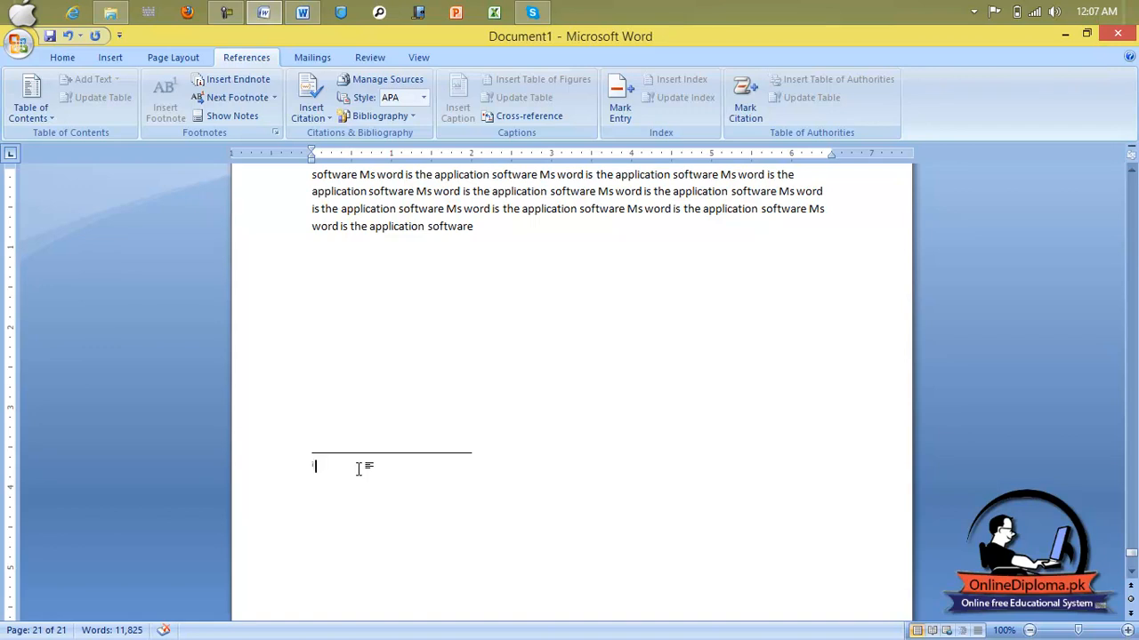
type("sig")
type("natur")
type("re")
Step back through both footnote references, forward to the one on page 2, and on to the endnote reference on page 3.
left_click(276, 98)
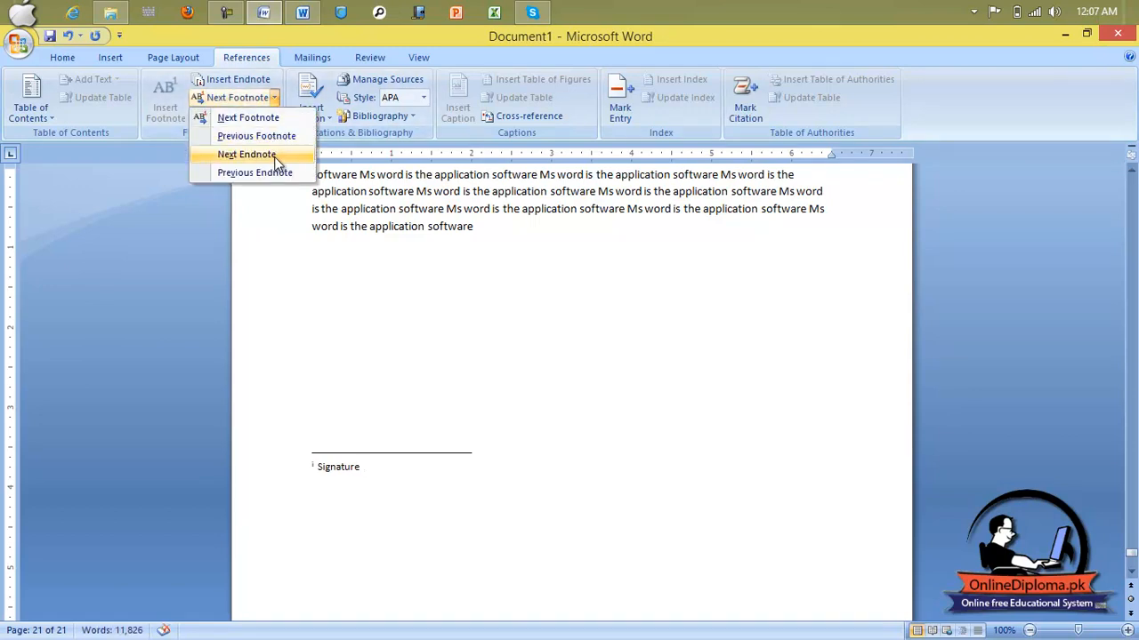
left_click(274, 141)
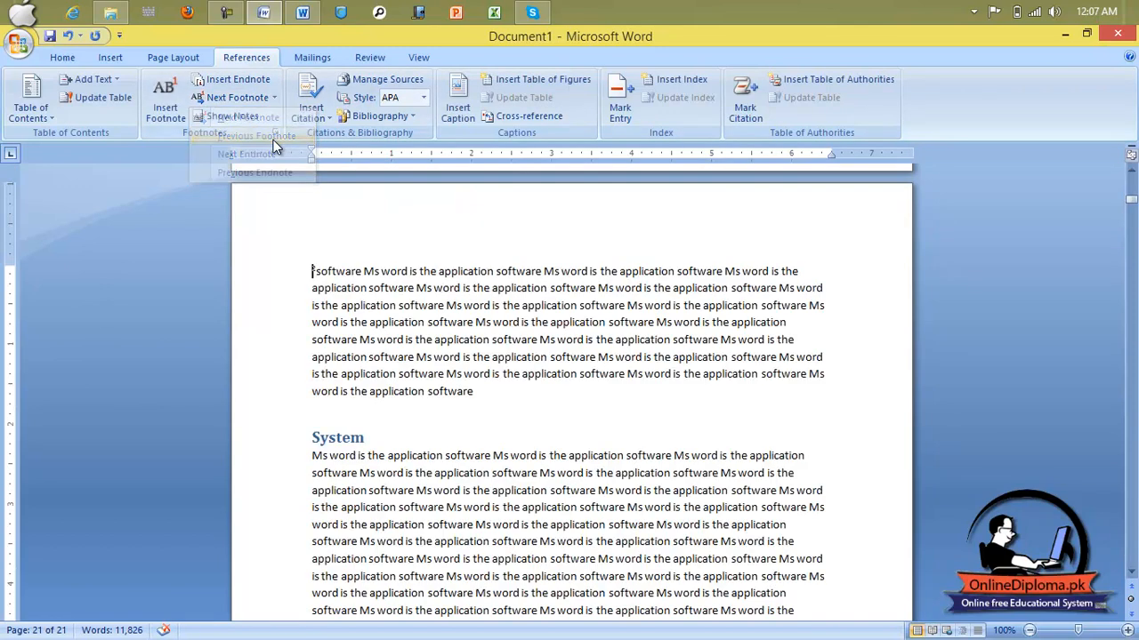
left_click(274, 98)
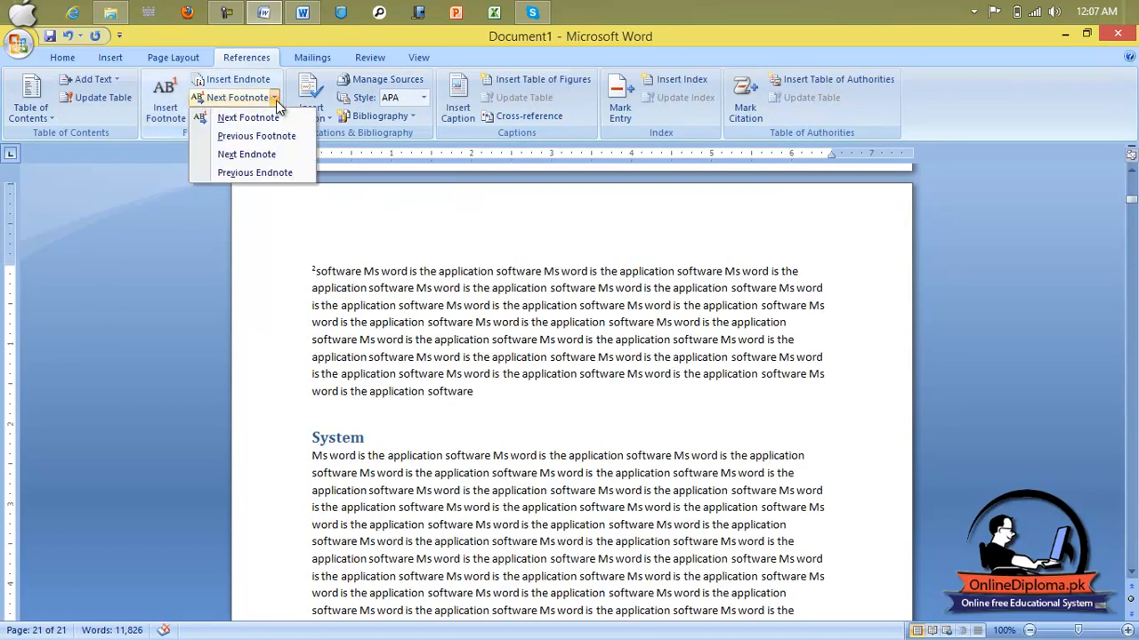
left_click(263, 136)
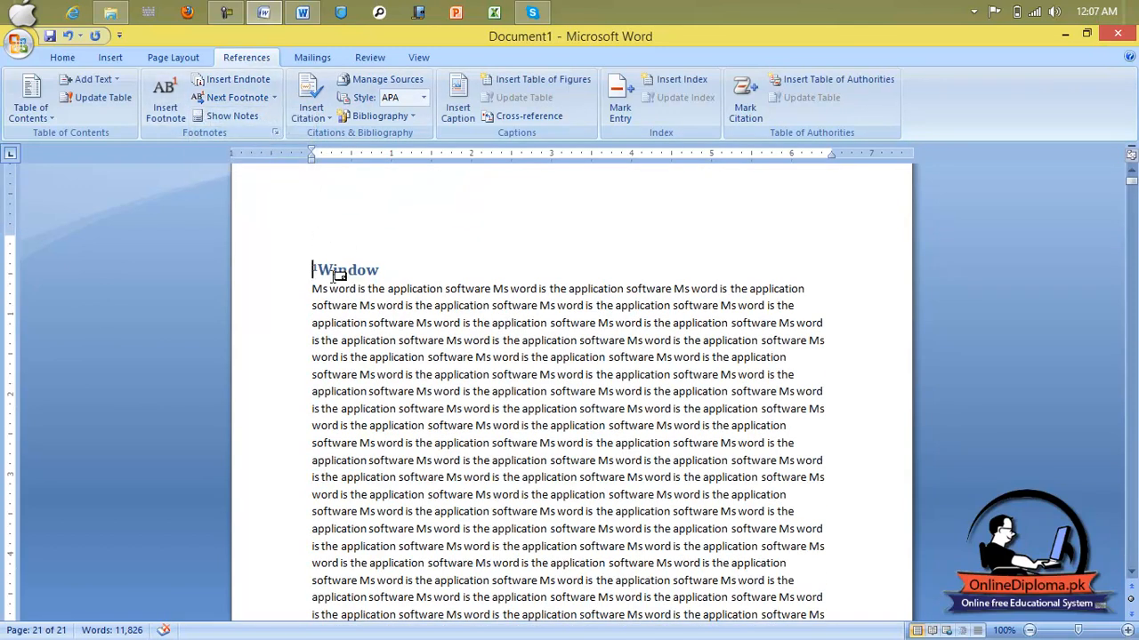
left_click(274, 98)
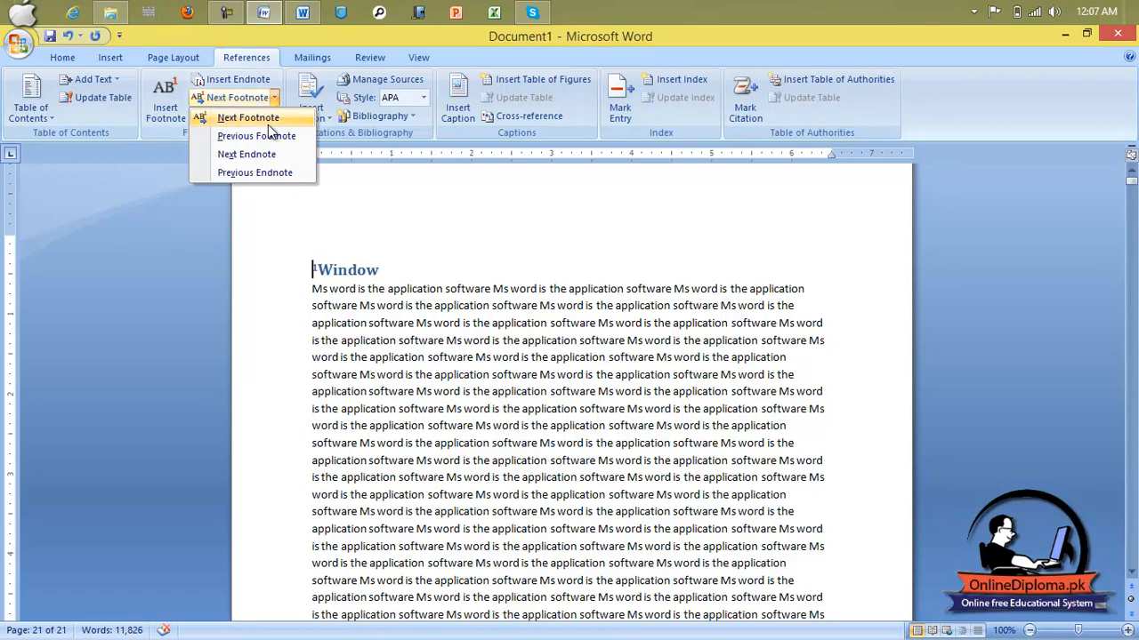
left_click(249, 118)
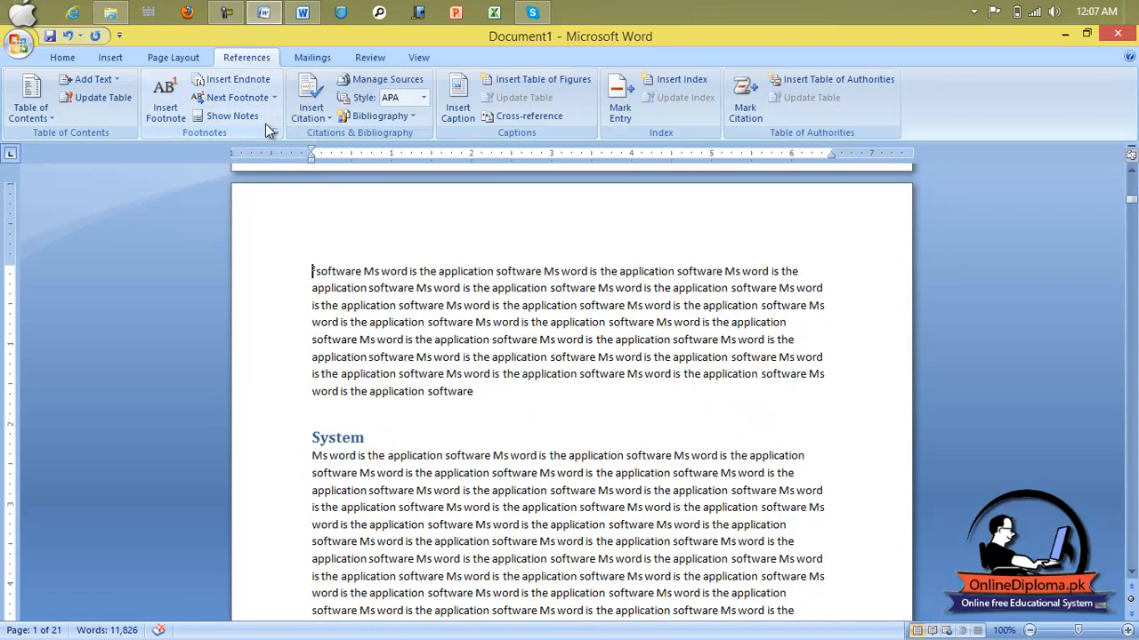
left_click(275, 98)
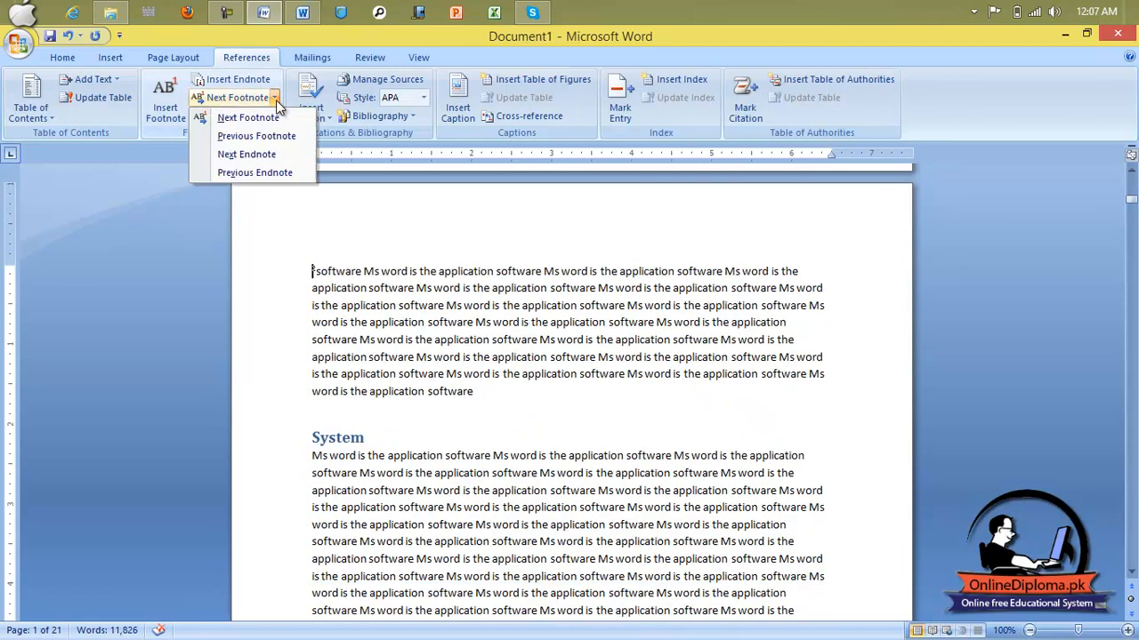
left_click(276, 172)
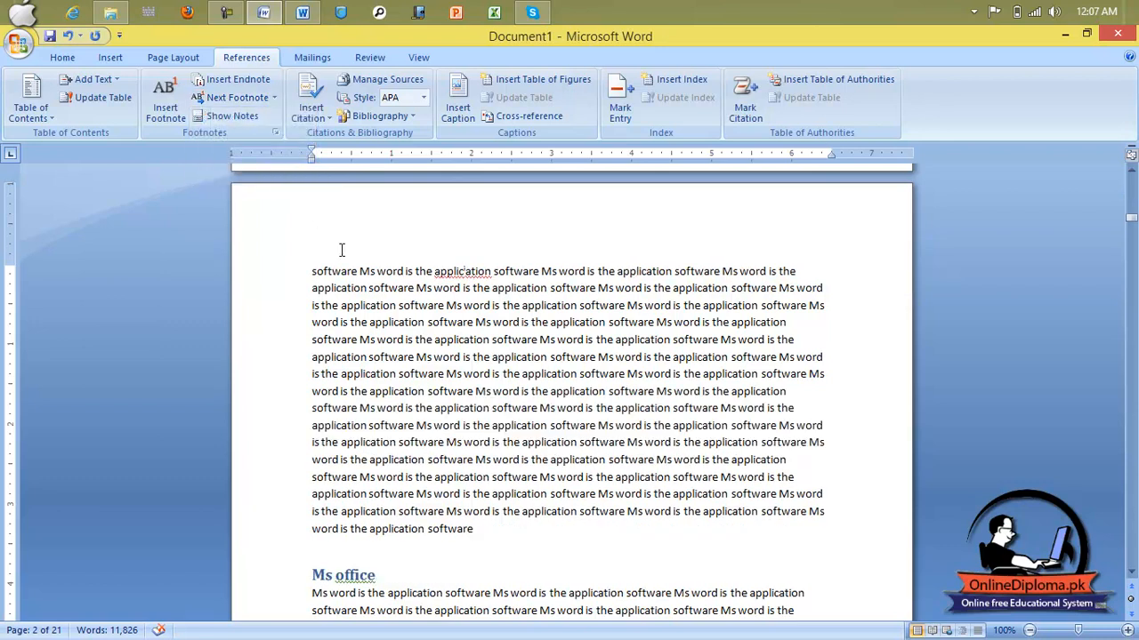
Show the footnote area for the "Signature" note on page 2 and return to its reference in the text.
left_click(239, 119)
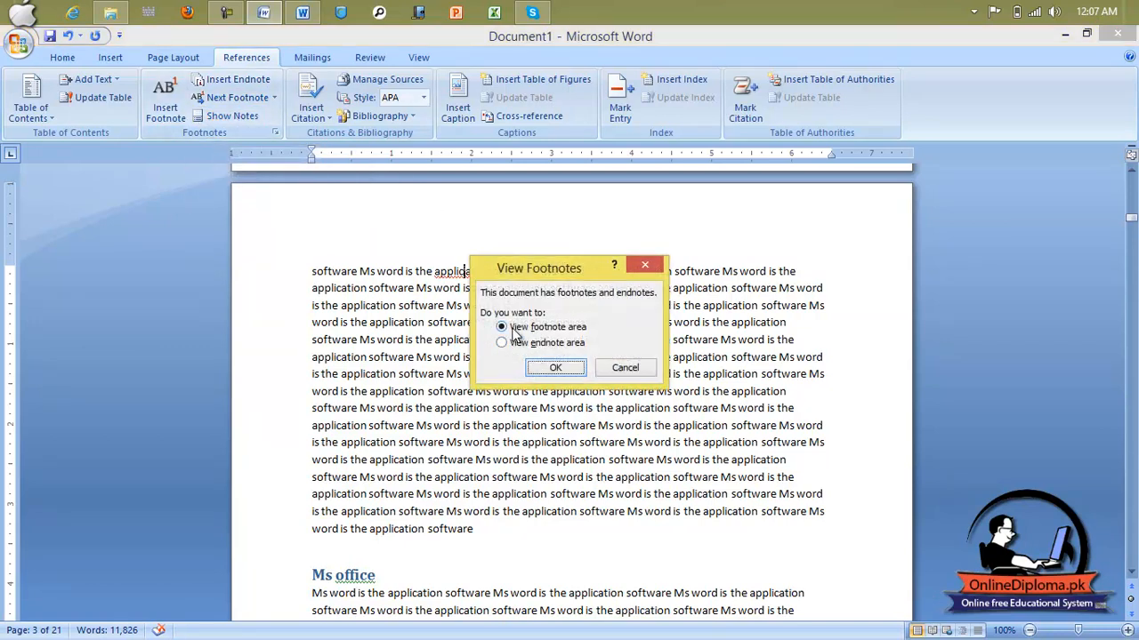
left_click(556, 367)
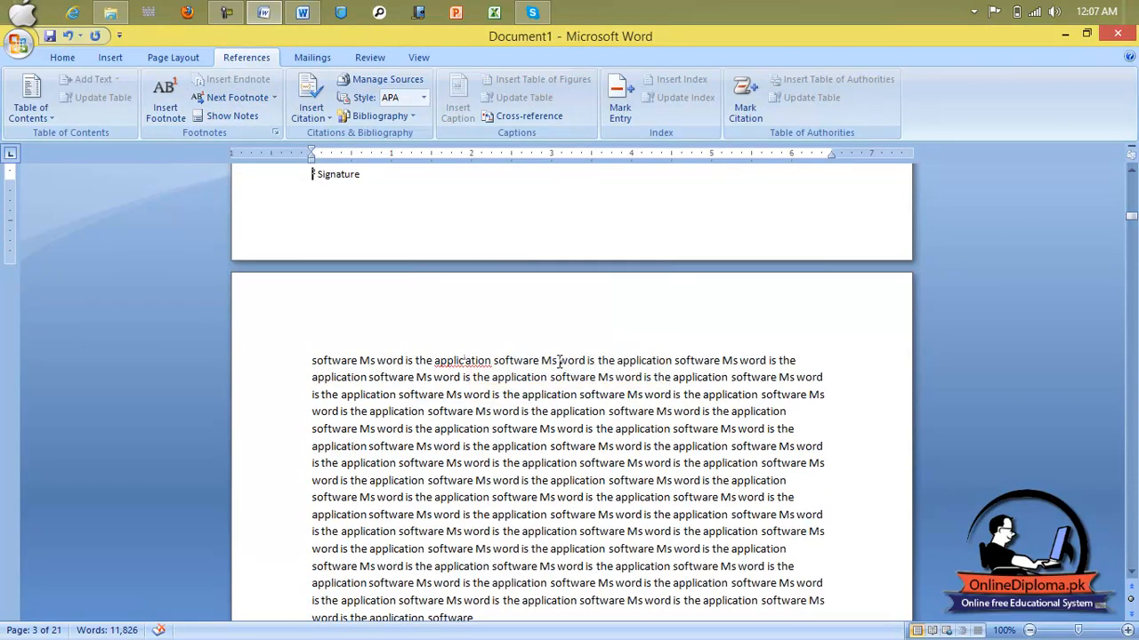
scroll(378, 257, "up", 3)
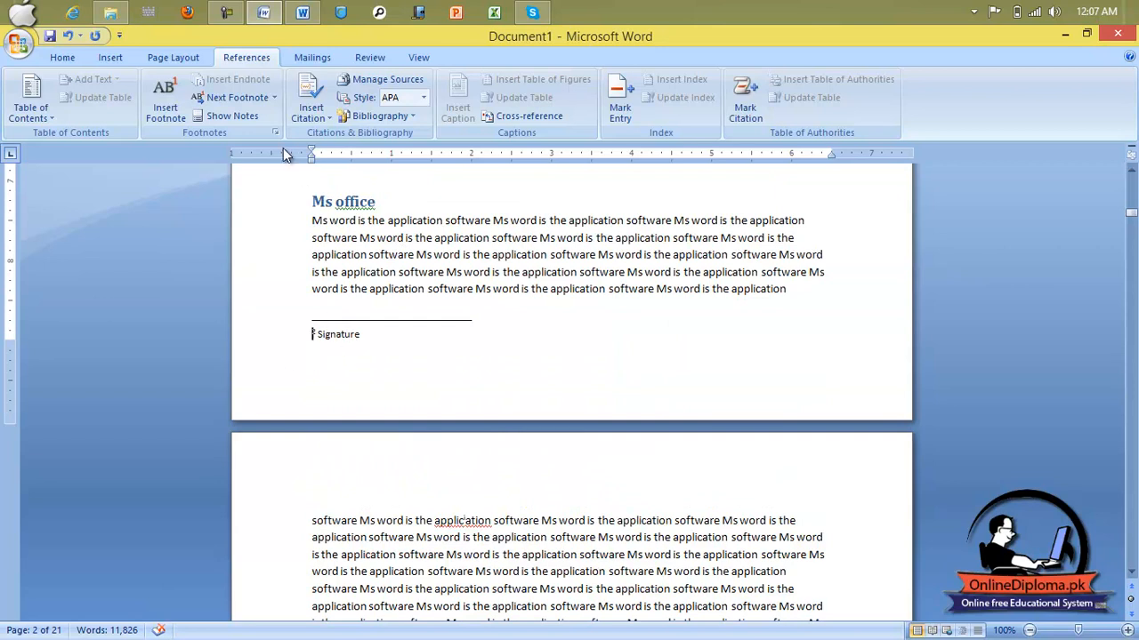
left_click(254, 118)
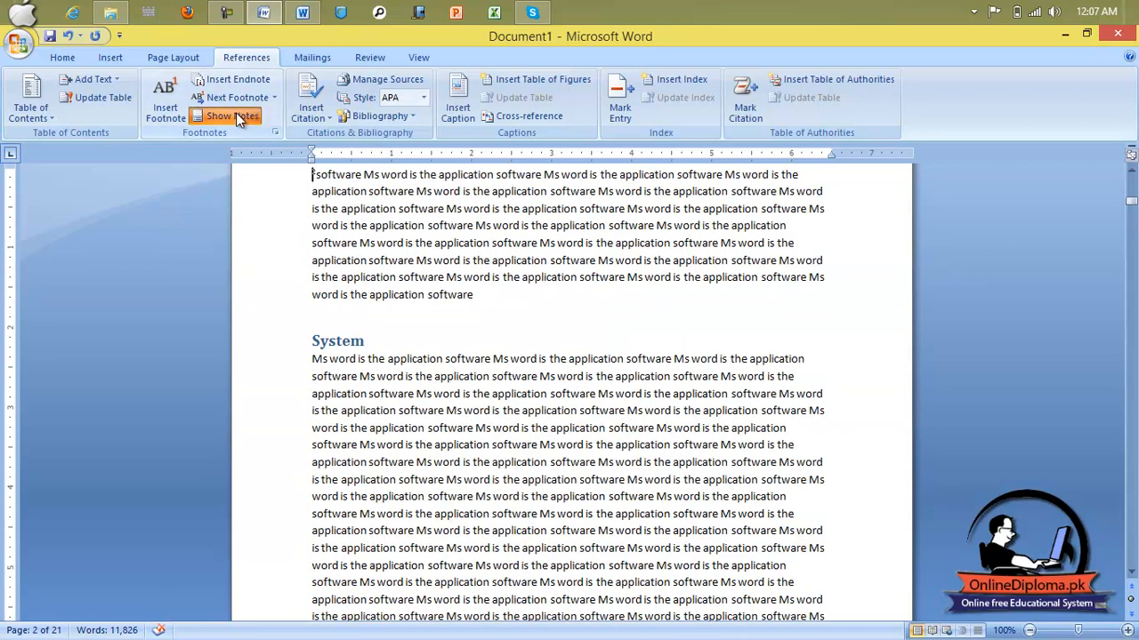
Show the endnote area at the end of the document, and minimize the Document1 window.
left_click(237, 118)
left_click(525, 343)
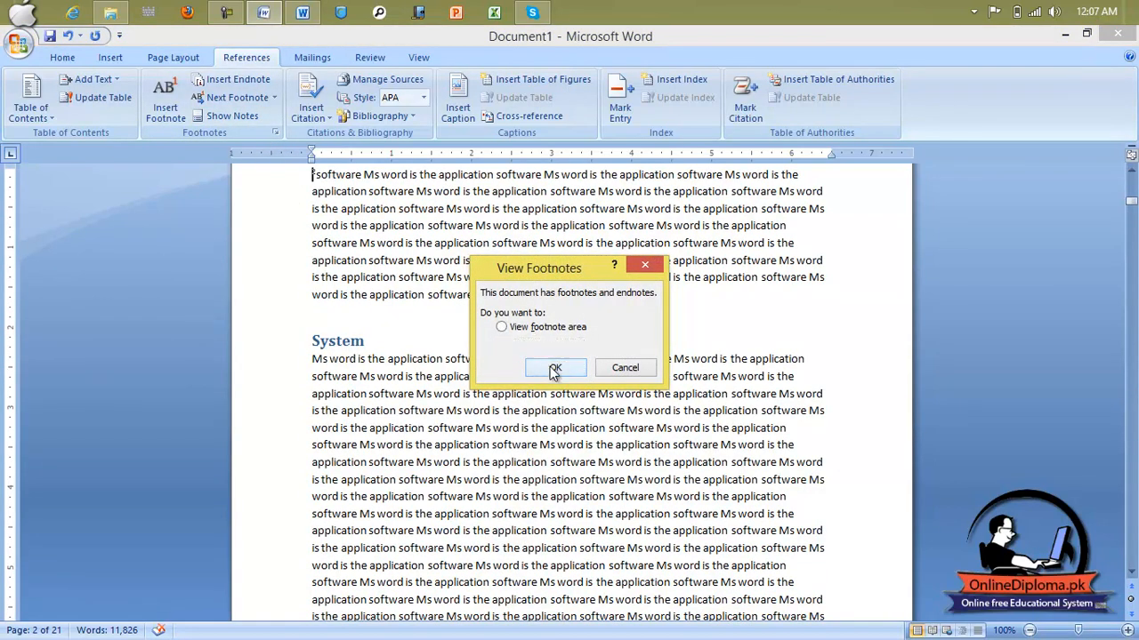
left_click(554, 372)
scroll(313, 213, "up", 2)
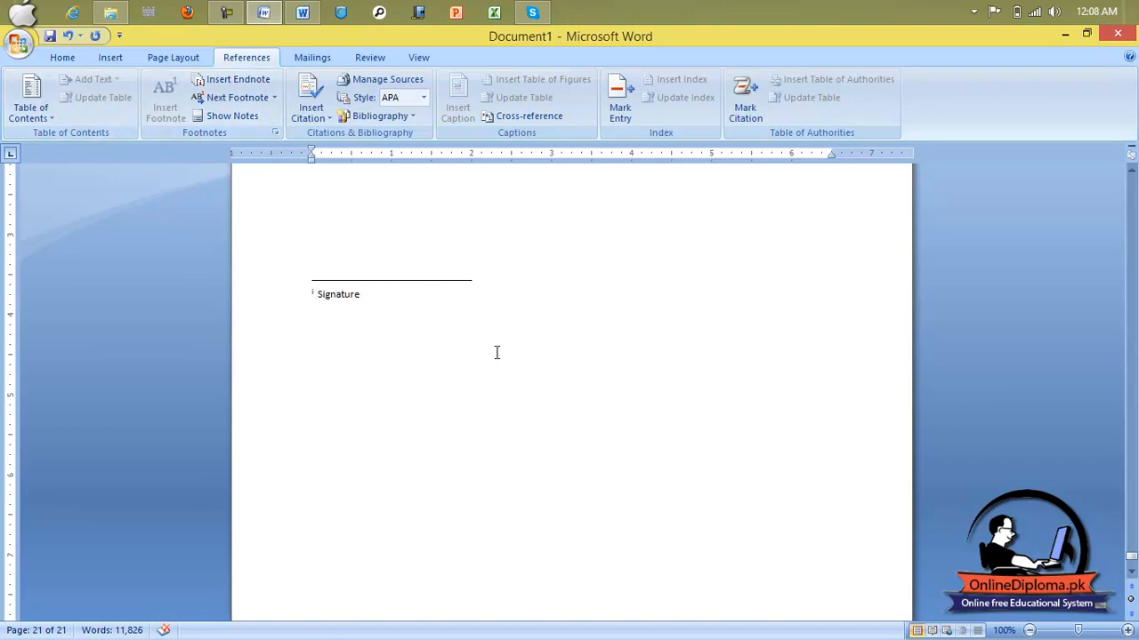
left_click(1058, 35)
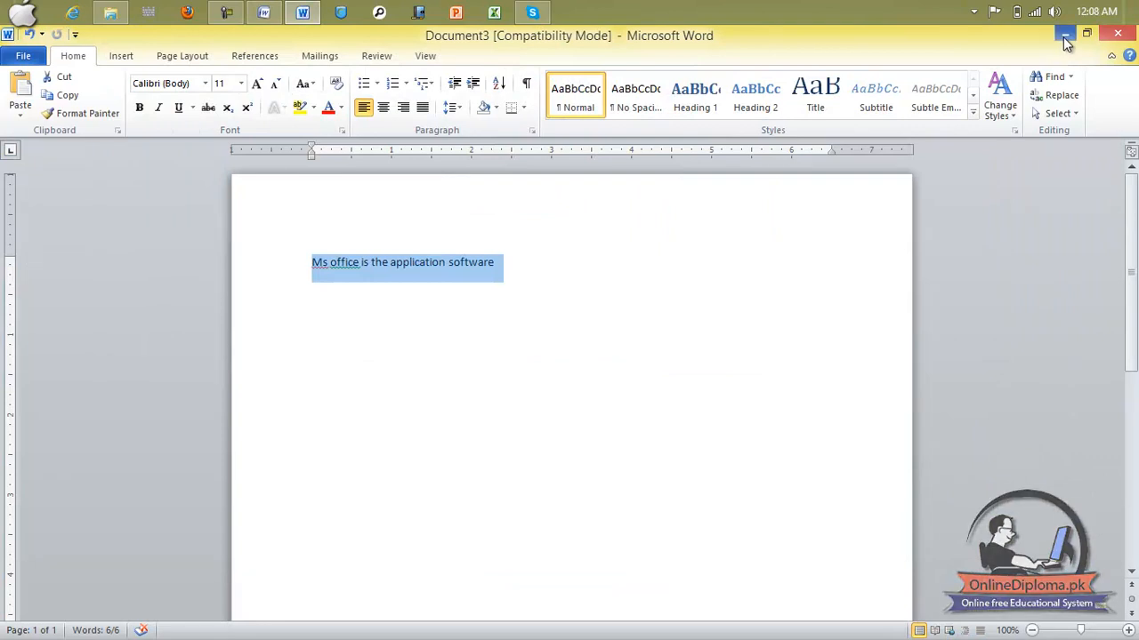